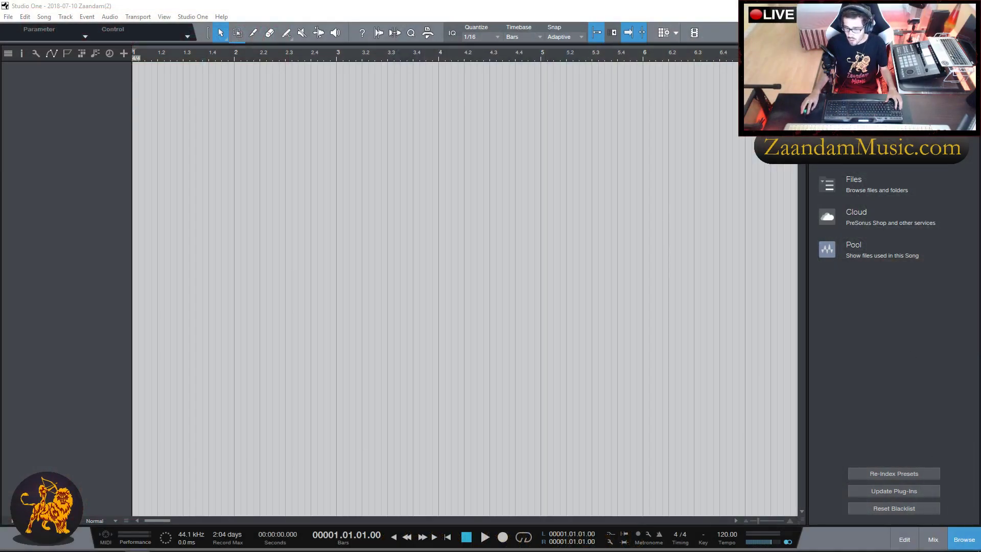
Add the Maschine 2 instrument to a new track and position its plug-in window over the arrangement
{"action": "left_click", "coordinate": [843, 154]}
{"action": "scroll", "coordinate": [863, 291], "scroll_direction": "down", "scroll_amount": 4}
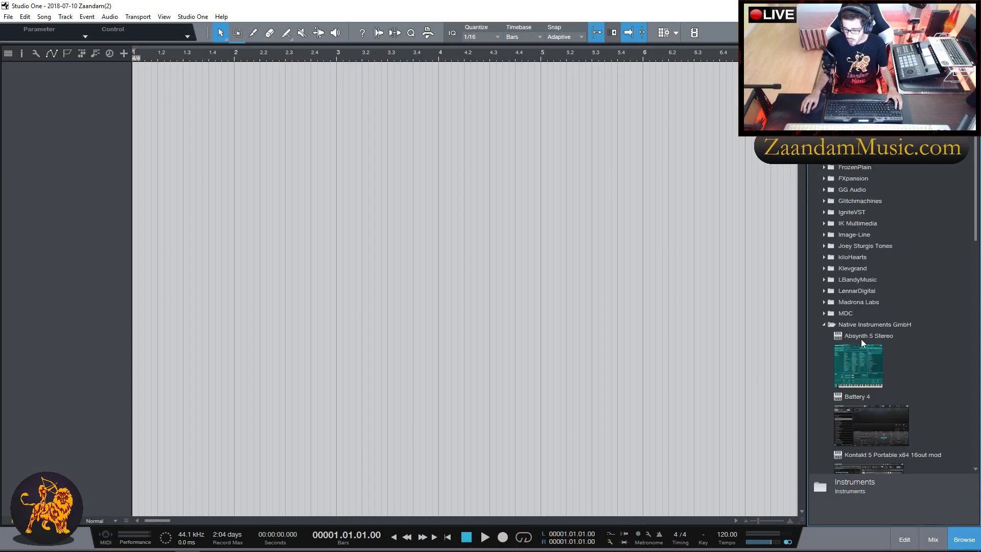
{"action": "scroll", "coordinate": [869, 327], "scroll_direction": "down", "scroll_amount": 5}
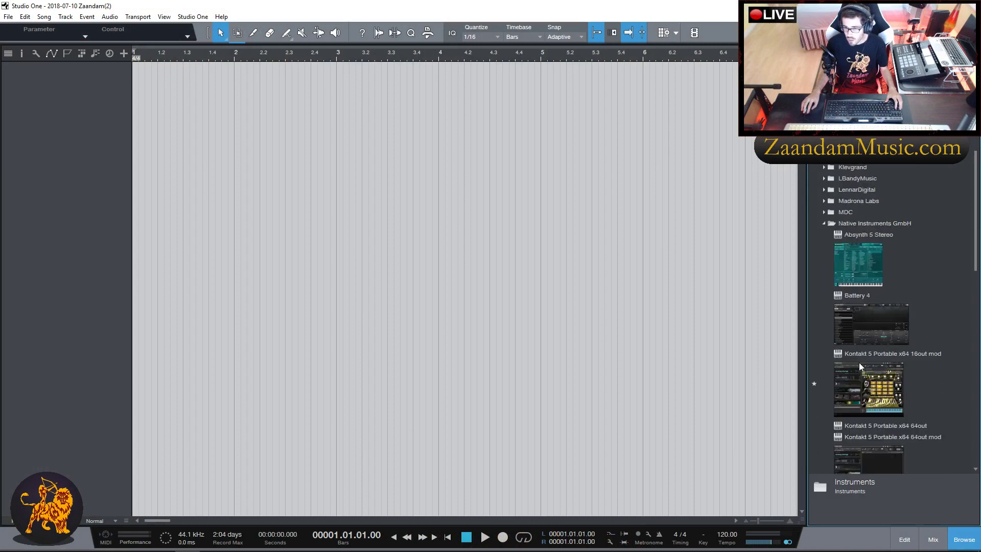
{"action": "left_click_drag", "start_coordinate": [887, 382], "coordinate": [55, 144]}
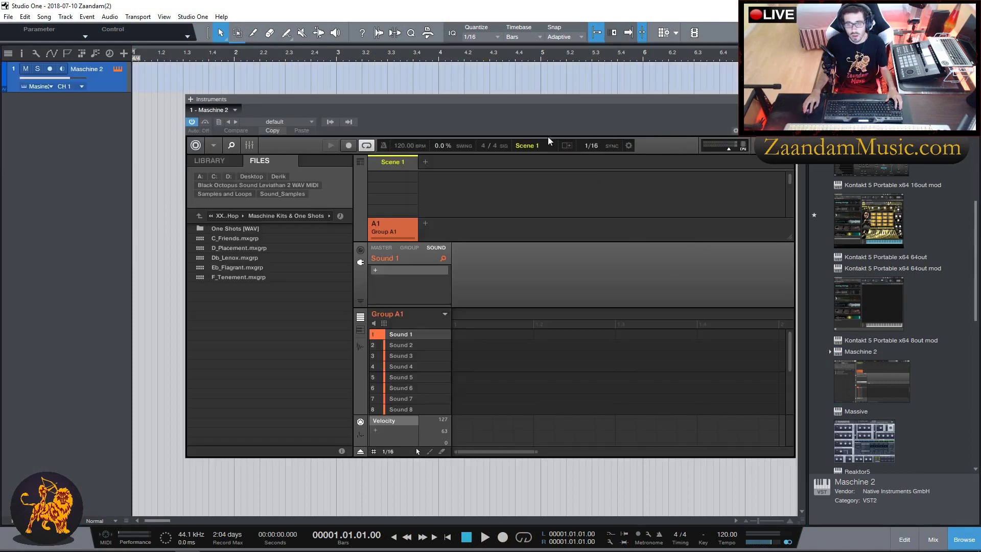
{"action": "left_click_drag", "start_coordinate": [550, 100], "coordinate": [479, 114]}
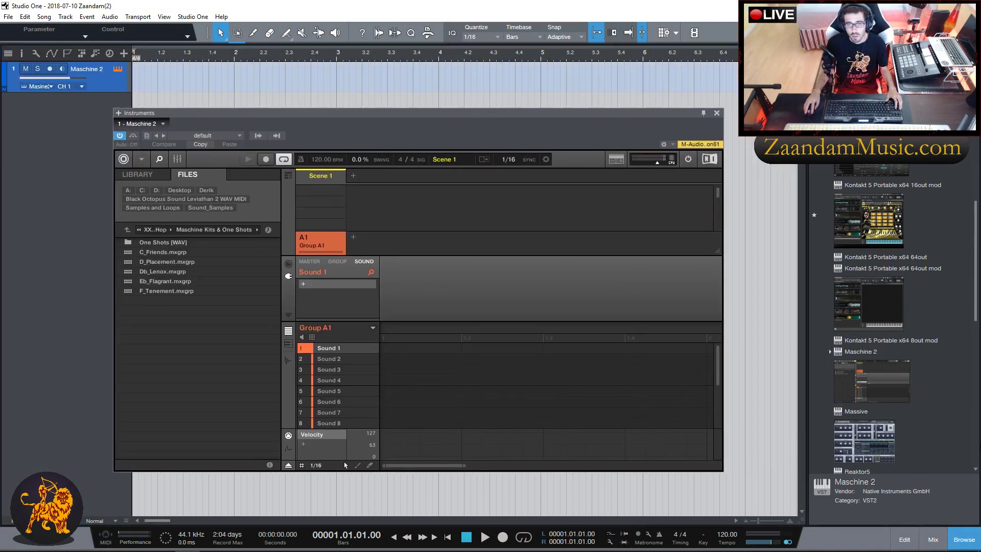
{"action": "left_click_drag", "start_coordinate": [521, 115], "coordinate": [539, 118]}
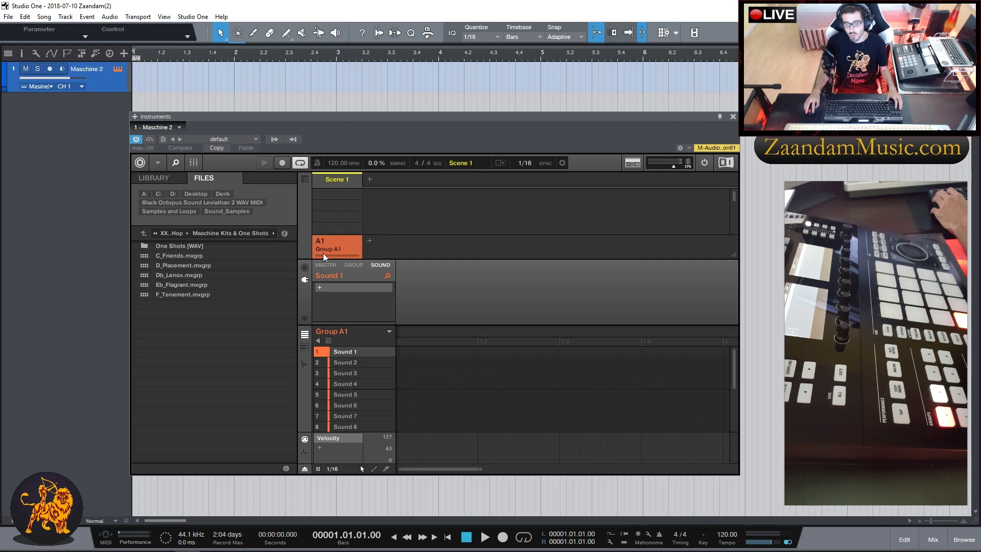
{"action": "left_click_drag", "start_coordinate": [452, 119], "coordinate": [429, 126]}
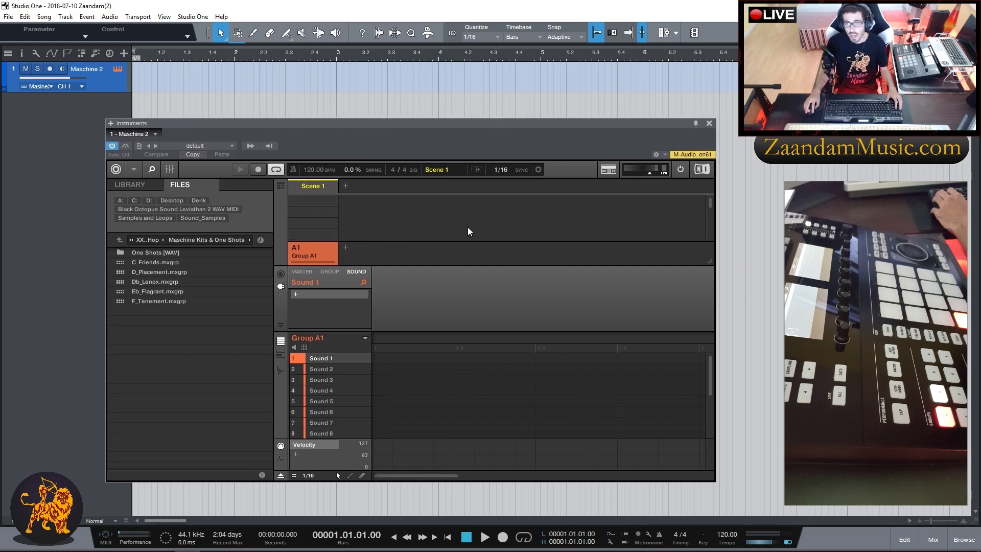
Add seven groups beside Group A1, from Group B1 through Group H1
{"action": "left_click", "coordinate": [346, 248]}
{"action": "left_click", "coordinate": [396, 248]}
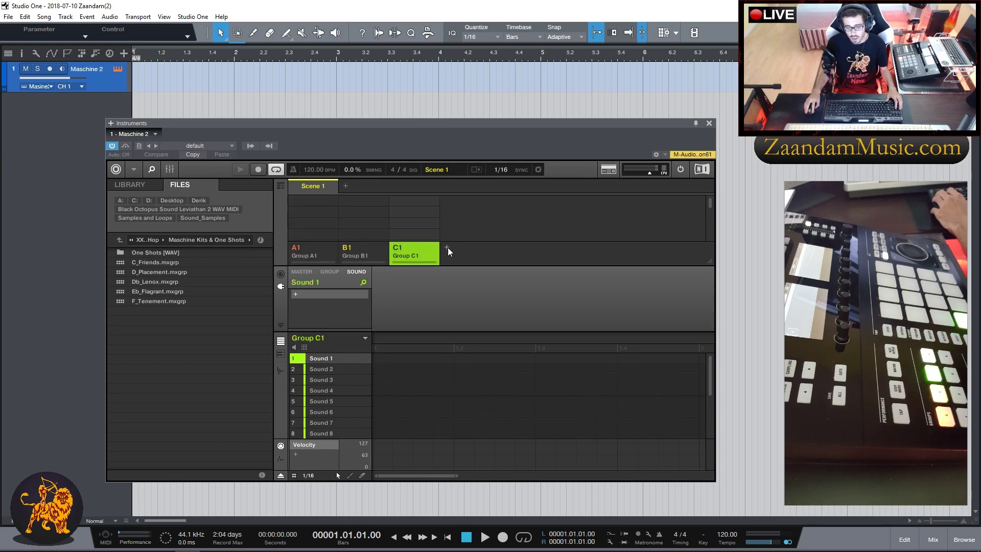
{"action": "left_click", "coordinate": [447, 249]}
{"action": "left_click", "coordinate": [497, 248]}
{"action": "left_click", "coordinate": [547, 249]}
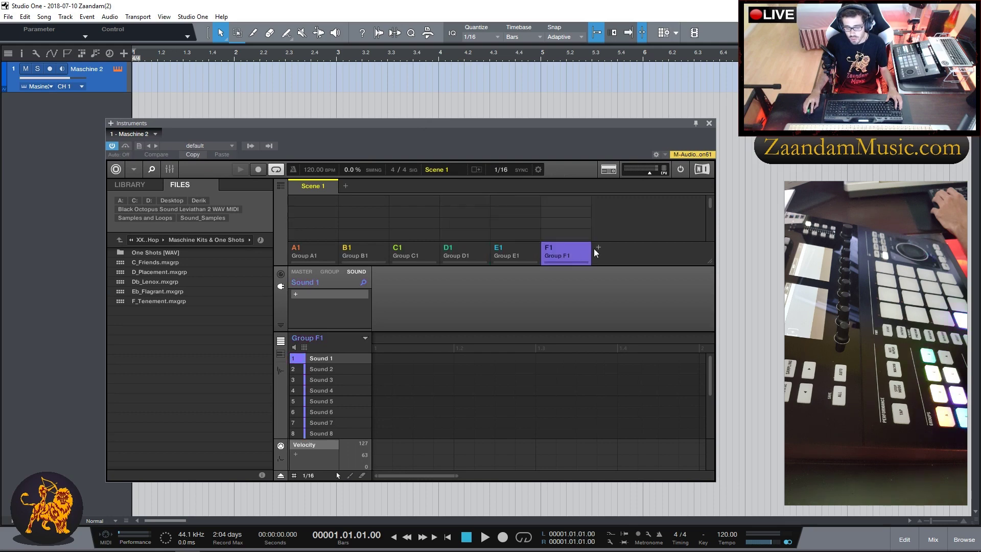
{"action": "left_click", "coordinate": [597, 249]}
{"action": "left_click", "coordinate": [650, 248]}
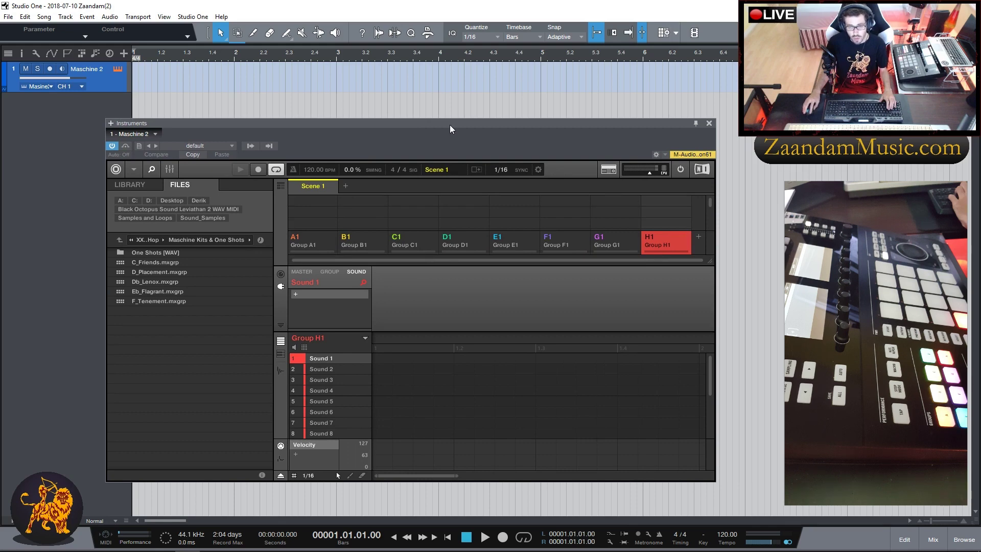
Apply the Sounds to MIDI Notes option of Group MIDI Batch Setup to Group A1
{"action": "left_click", "coordinate": [314, 244]}
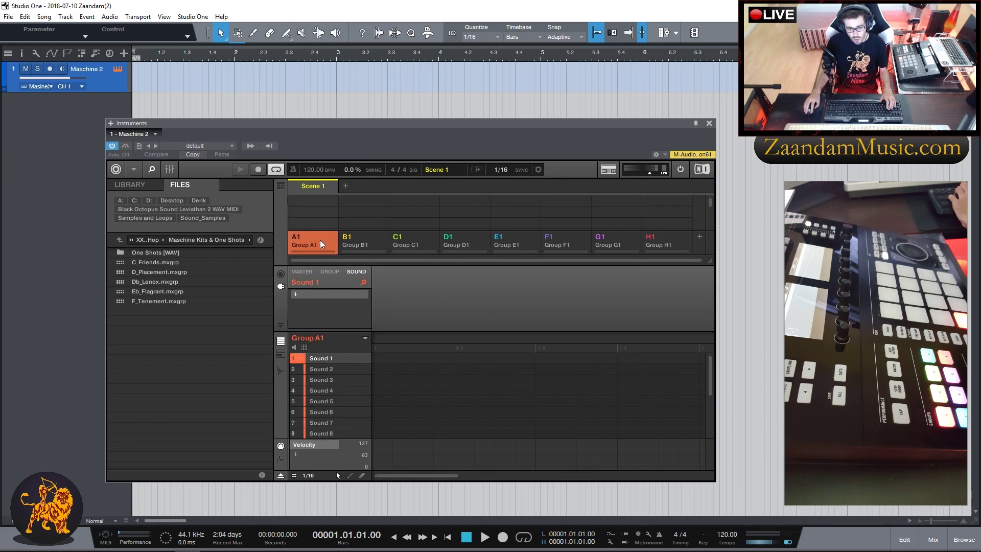
{"action": "right_click", "coordinate": [322, 244]}
{"action": "mouse_move", "coordinate": [343, 314]}
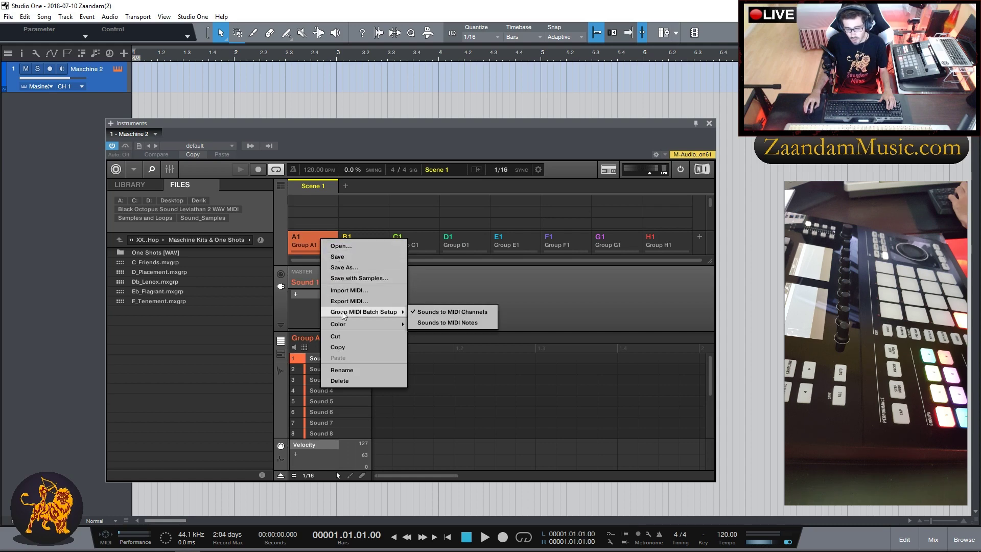
{"action": "left_click", "coordinate": [450, 322]}
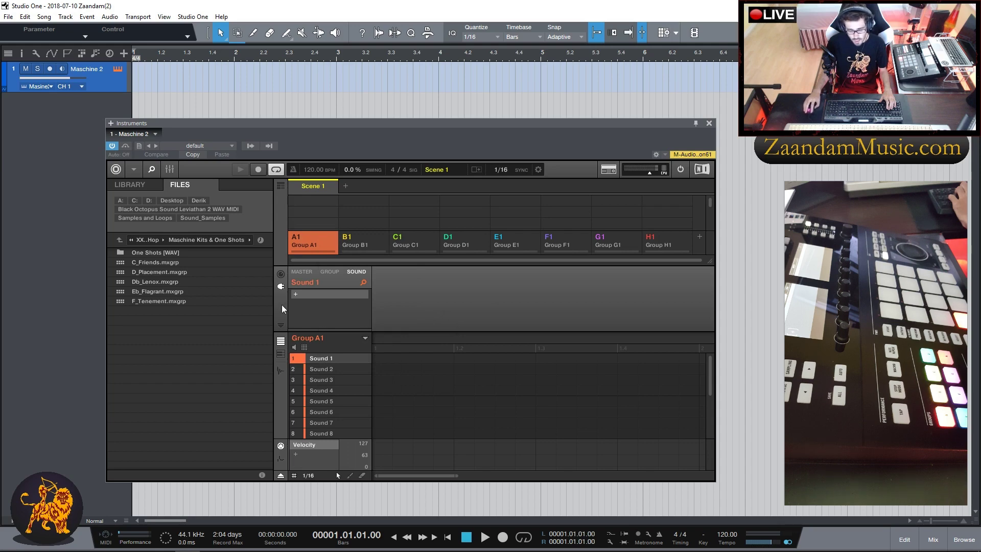
Set the MIDI output destination of all 16 sounds in Group A1 to Host
{"action": "left_click", "coordinate": [281, 275]}
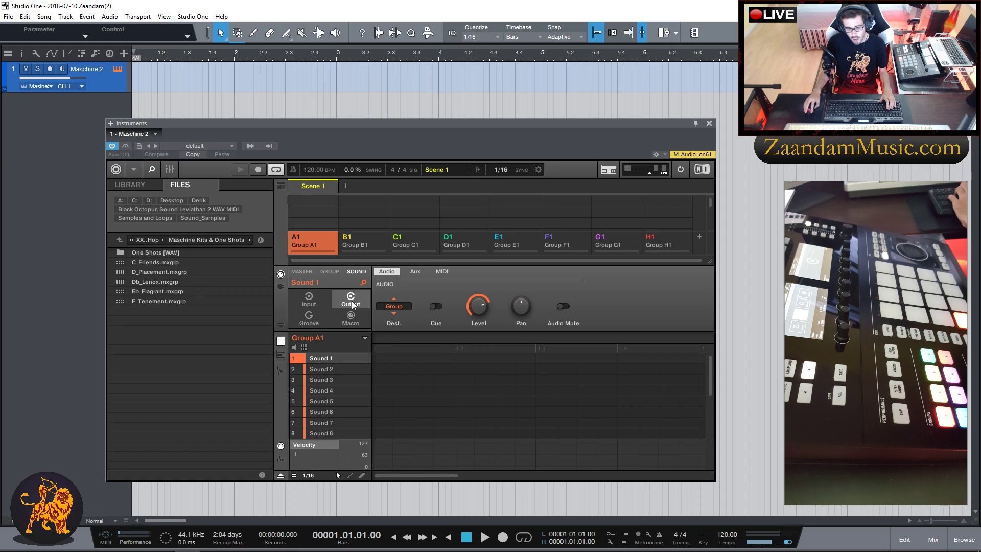
{"action": "left_click", "coordinate": [442, 272]}
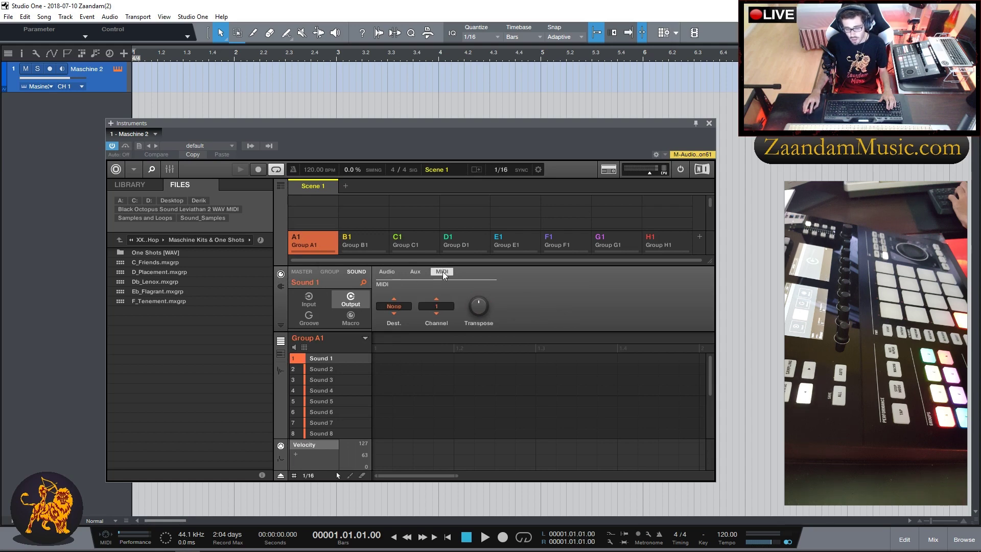
{"action": "left_click_drag", "start_coordinate": [711, 364], "coordinate": [709, 411]}
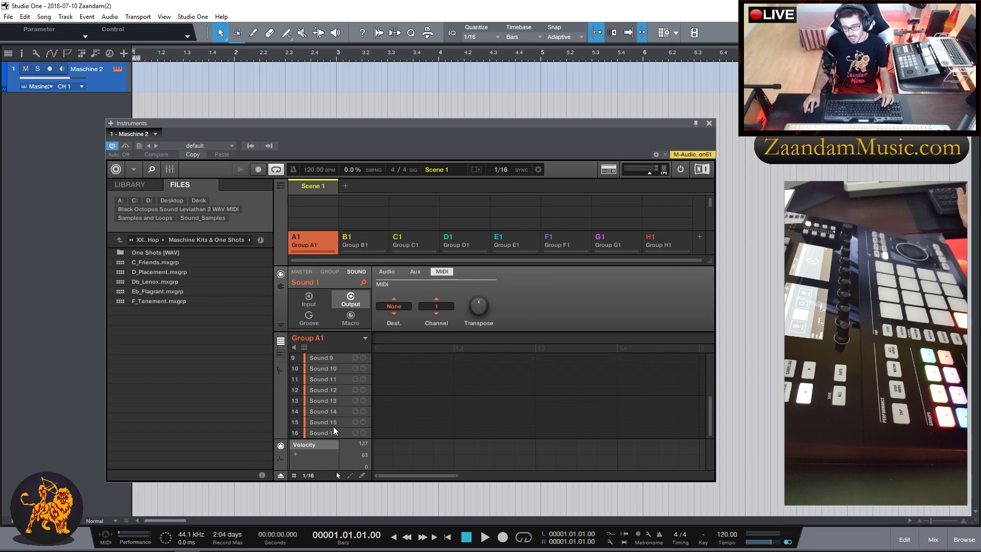
{"action": "scroll", "coordinate": [712, 420], "scroll_direction": "up", "scroll_amount": 5}
{"action": "left_click", "coordinate": [395, 307]}
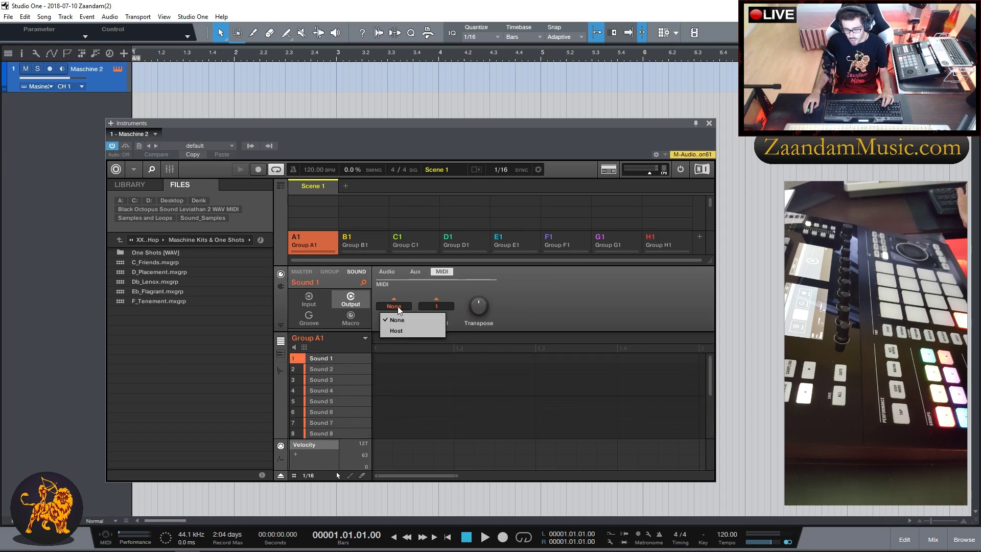
{"action": "left_click", "coordinate": [397, 331]}
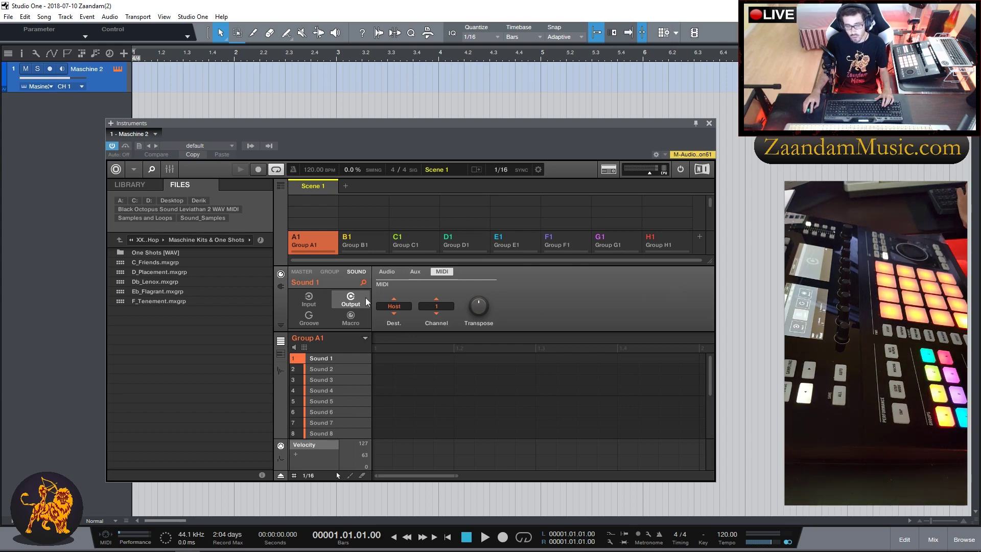
Turn off Thru in the MIDI input settings of Group A1's selected sounds
{"action": "left_click", "coordinate": [307, 301]}
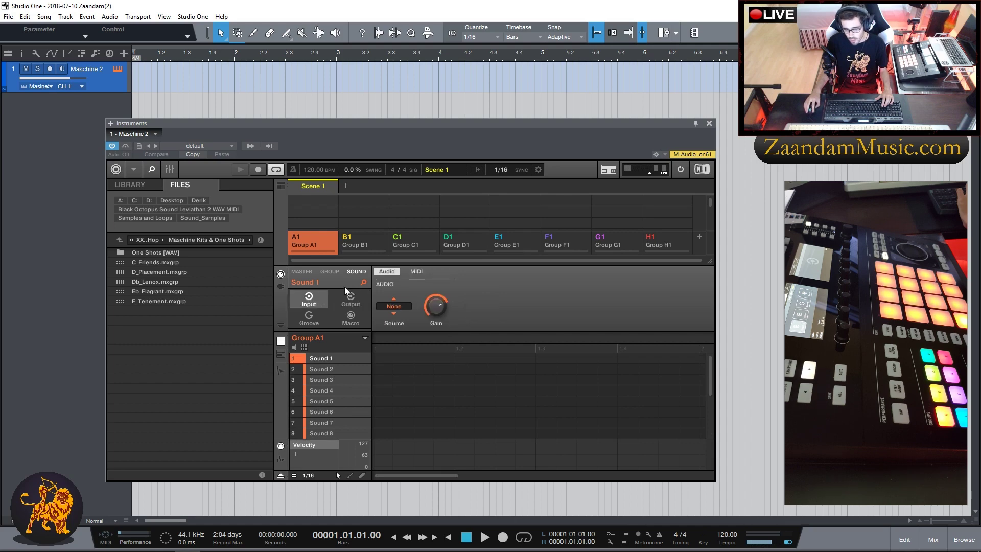
{"action": "left_click", "coordinate": [417, 273]}
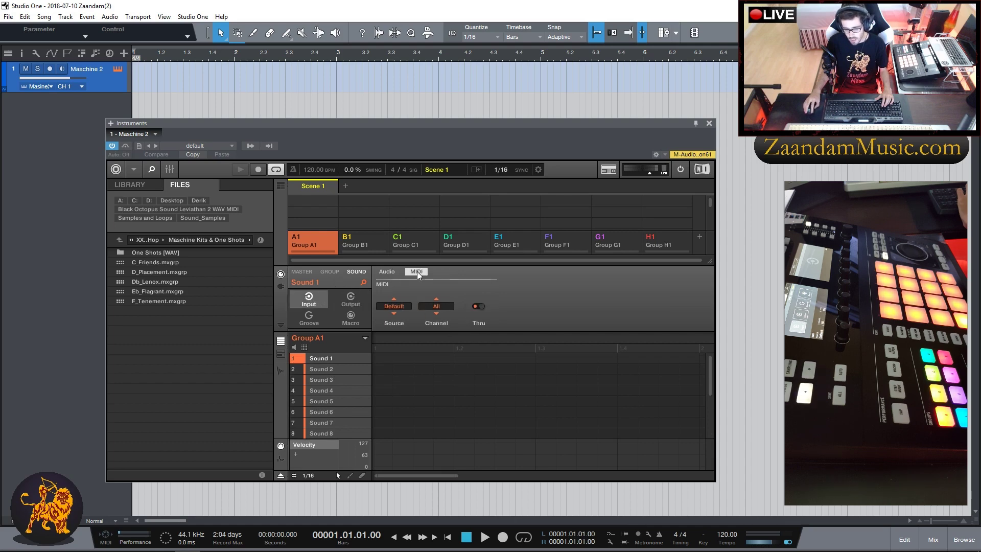
{"action": "left_click", "coordinate": [480, 307]}
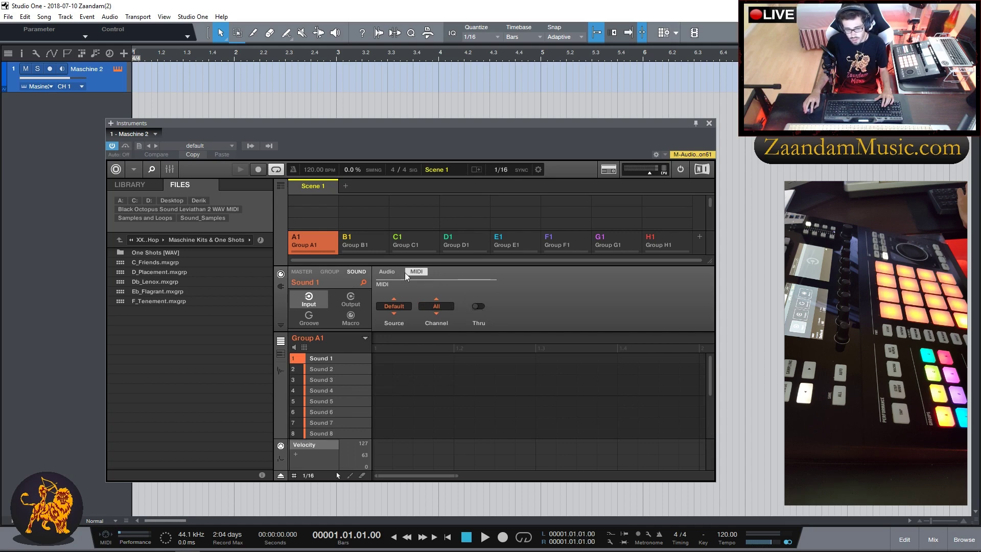
Activate Group A1's group-level MIDI input, raise its root note and set its channel to 1
{"action": "left_click", "coordinate": [330, 273]}
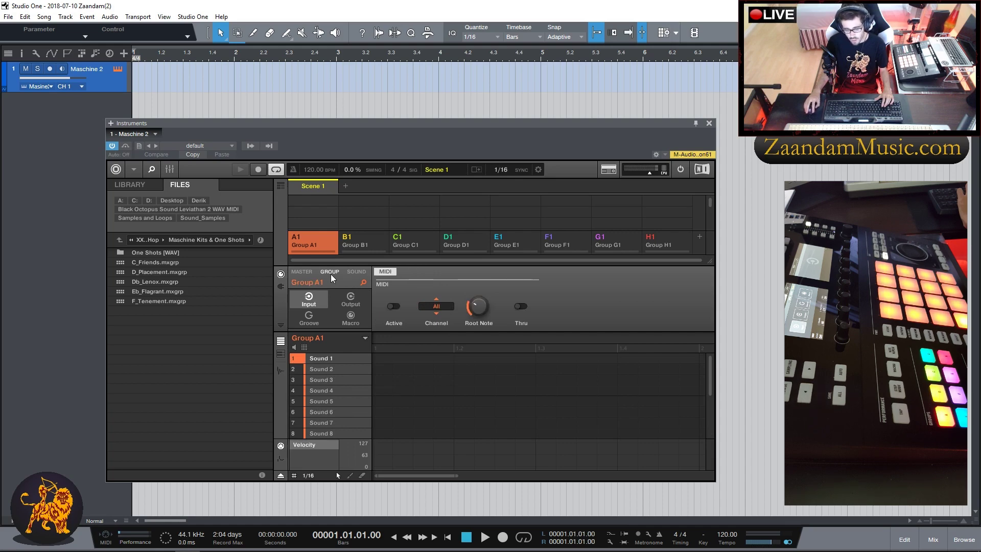
{"action": "mouse_move", "coordinate": [476, 308]}
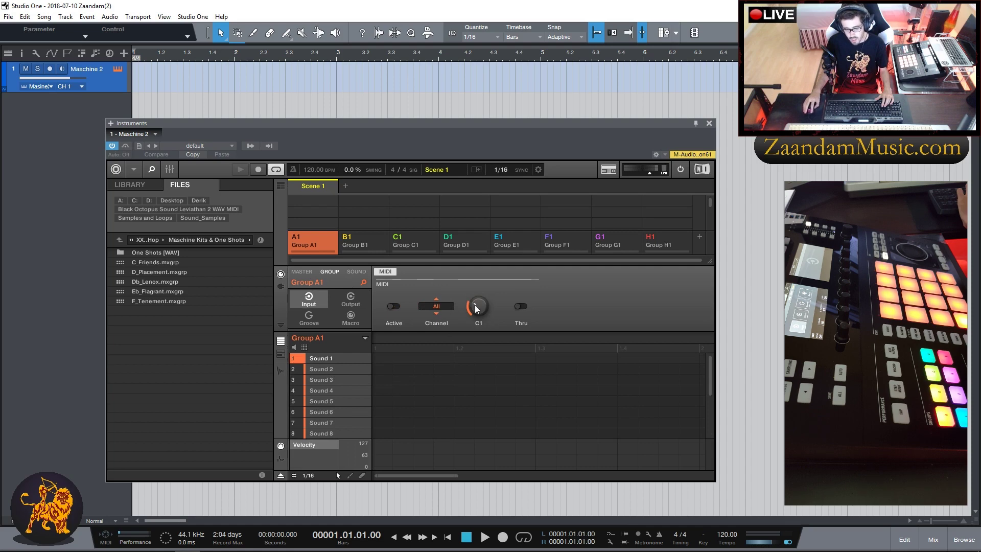
{"action": "left_click_drag", "start_coordinate": [476, 308], "coordinate": [476, 300]}
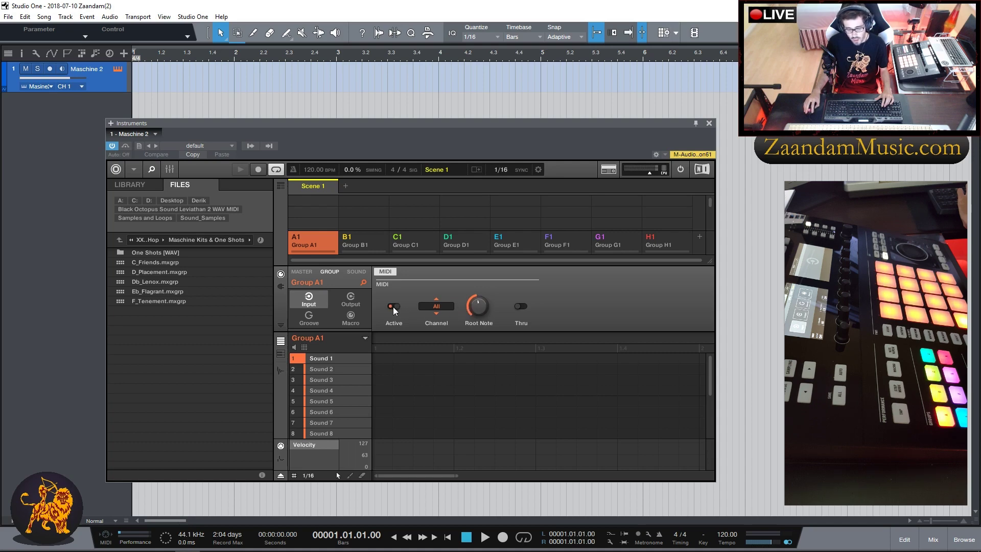
{"action": "left_click", "coordinate": [441, 310]}
{"action": "left_click", "coordinate": [474, 310]}
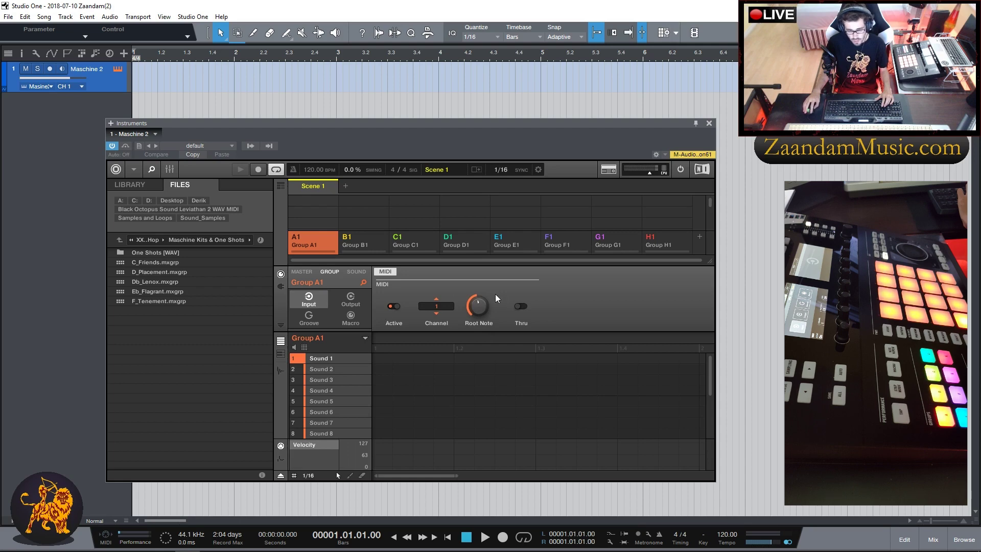
Copy Group A1 and paste it onto Groups B1, C1 and D1
{"action": "right_click", "coordinate": [325, 245]}
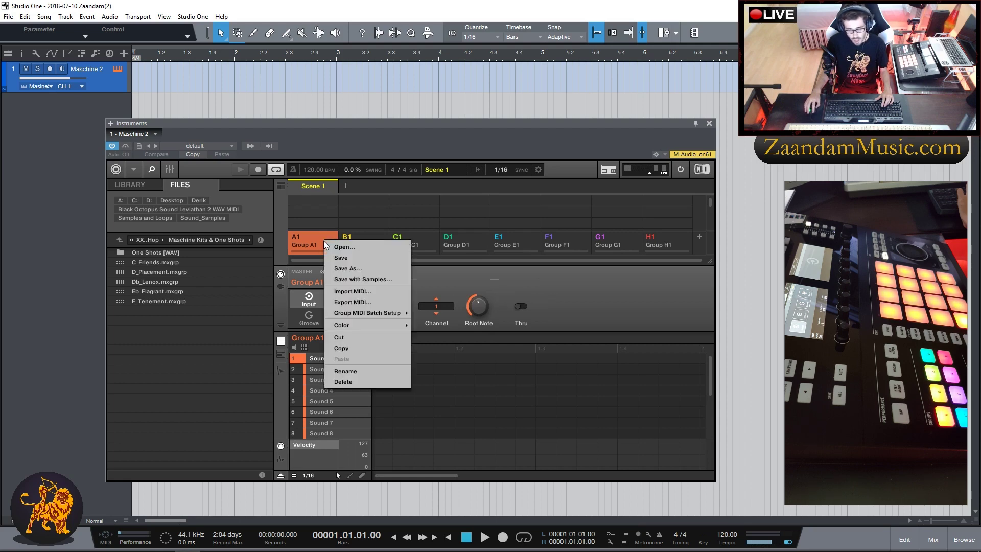
{"action": "left_click", "coordinate": [356, 348]}
{"action": "right_click", "coordinate": [373, 241]}
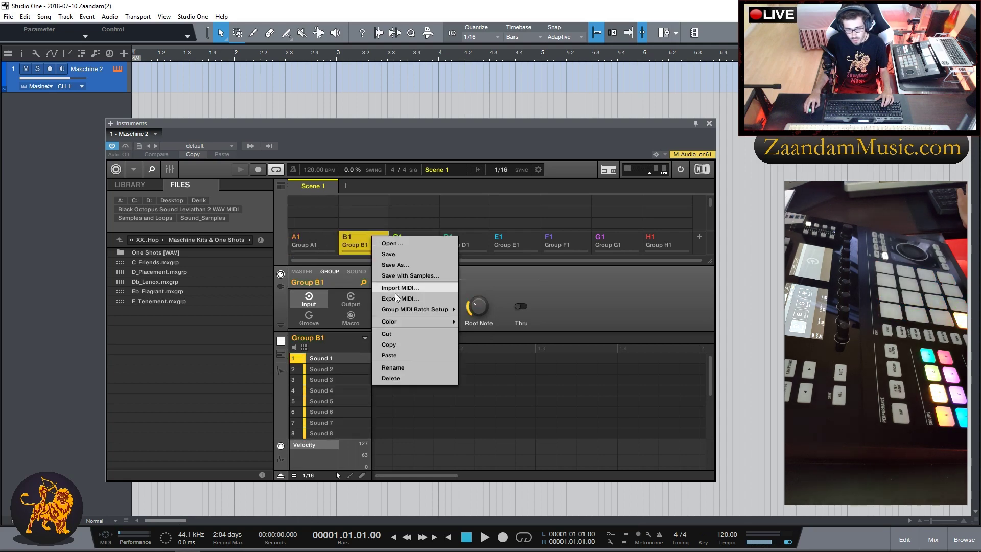
{"action": "left_click", "coordinate": [399, 358]}
{"action": "right_click", "coordinate": [424, 242]}
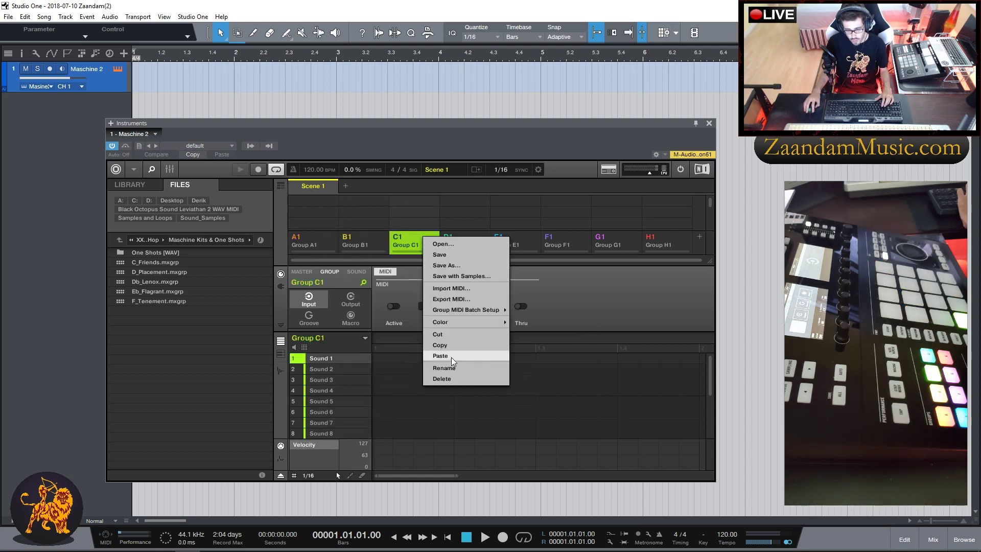
{"action": "left_click", "coordinate": [441, 358]}
{"action": "right_click", "coordinate": [474, 246]}
{"action": "left_click", "coordinate": [488, 358]}
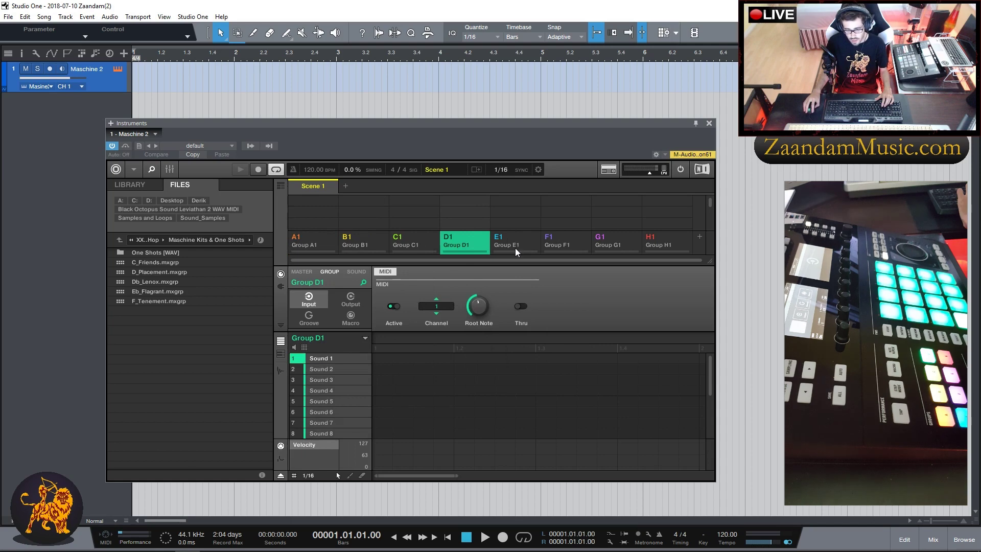
Paste the copied Group A1 onto Groups E1, F1, G1 and H1
{"action": "right_click", "coordinate": [520, 244]}
{"action": "left_click", "coordinate": [548, 361]}
{"action": "right_click", "coordinate": [562, 245]}
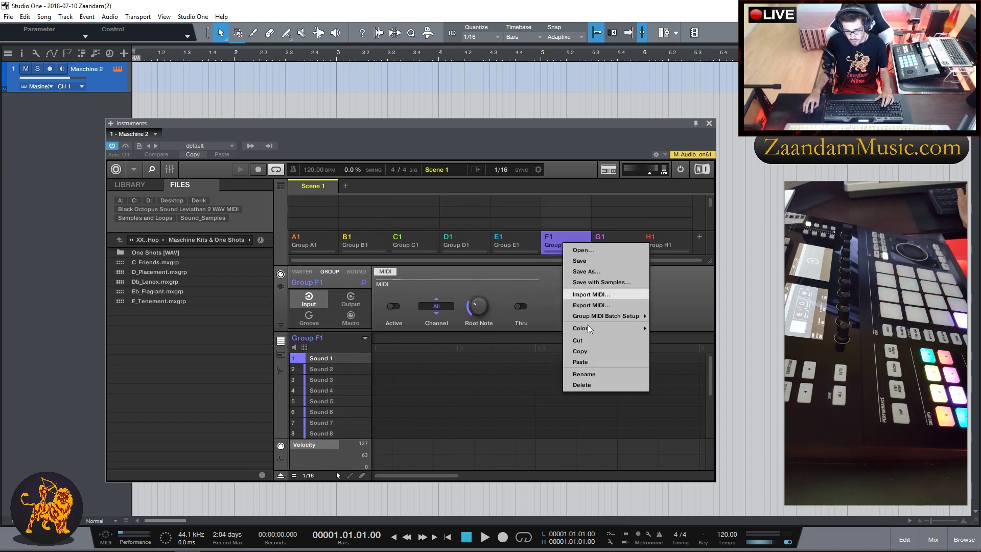
{"action": "left_click", "coordinate": [580, 361]}
{"action": "right_click", "coordinate": [613, 242]}
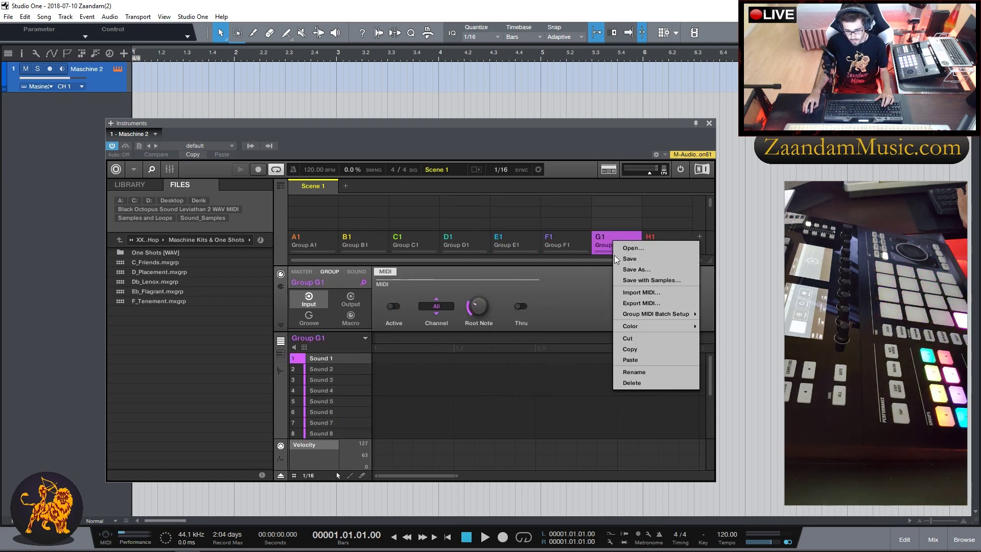
{"action": "left_click", "coordinate": [631, 360]}
{"action": "right_click", "coordinate": [663, 241]}
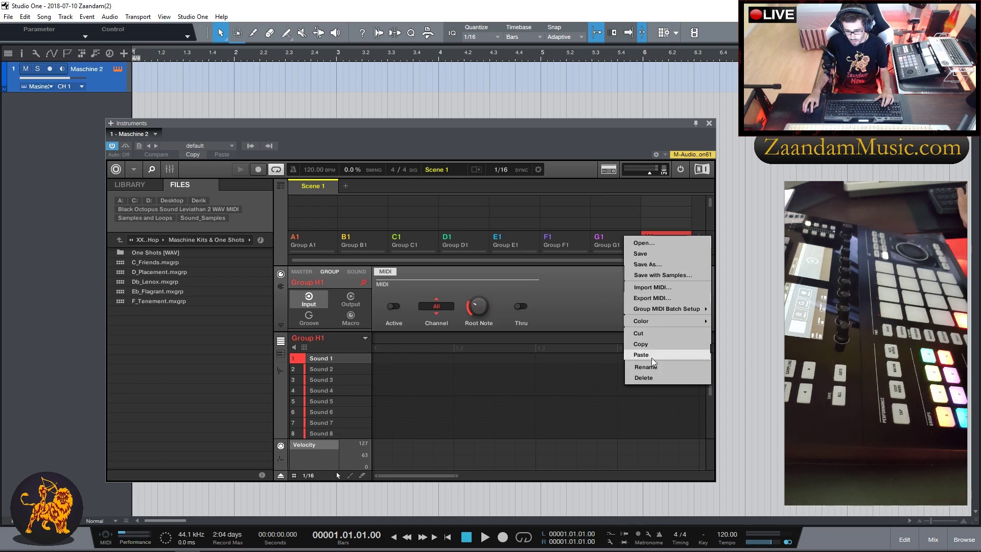
{"action": "left_click", "coordinate": [659, 359]}
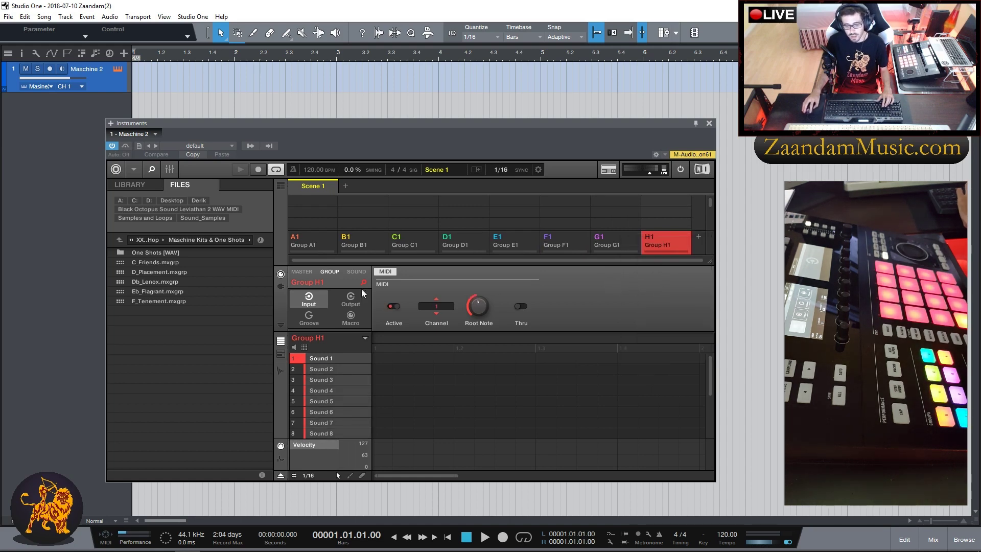
Set the group-level MIDI input channels of Groups B1, C1 and D1 to 2, 3 and 4 respectively
{"action": "left_click", "coordinate": [309, 243]}
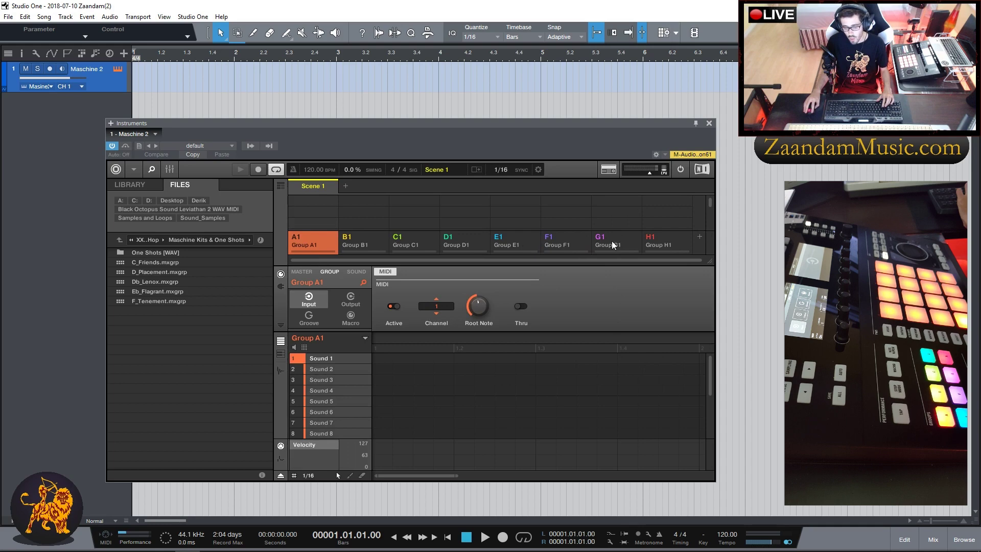
{"action": "left_click", "coordinate": [364, 245]}
{"action": "left_click", "coordinate": [436, 306]}
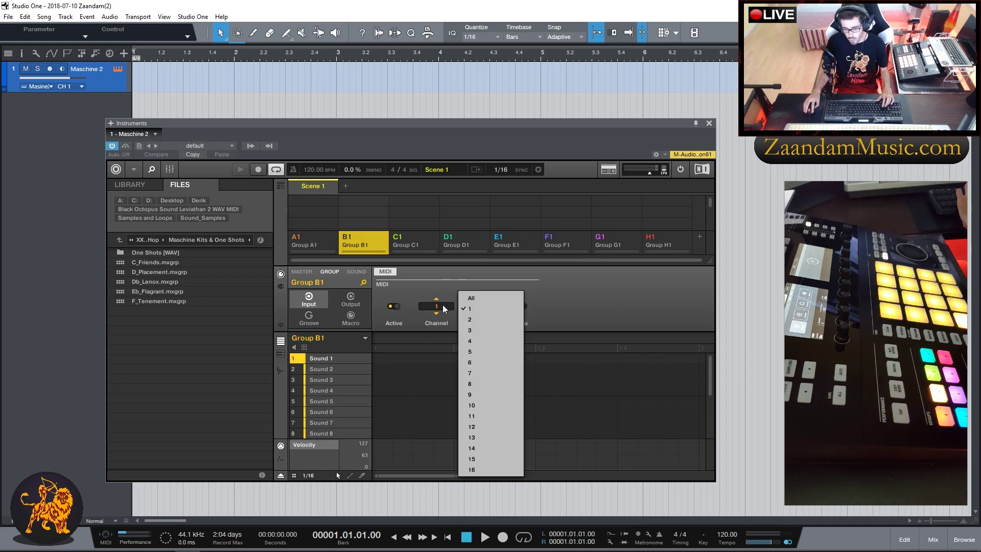
{"action": "left_click", "coordinate": [475, 314]}
{"action": "left_click", "coordinate": [411, 243]}
{"action": "left_click", "coordinate": [450, 306]}
{"action": "left_click", "coordinate": [476, 332]}
{"action": "left_click", "coordinate": [456, 239]}
{"action": "left_click", "coordinate": [436, 306]}
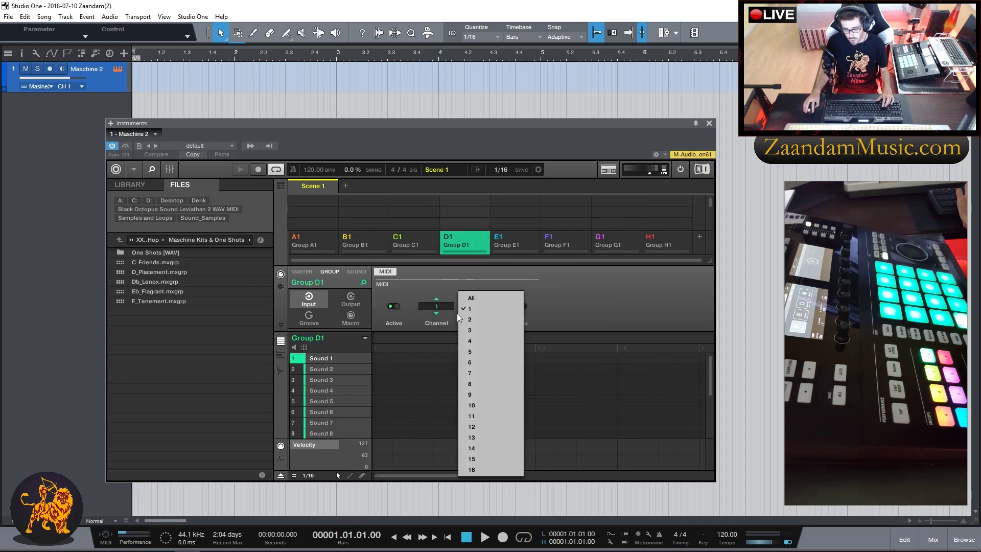
{"action": "left_click", "coordinate": [475, 349]}
Set the group-level MIDI input channels of Groups E1, F1, G1 and H1 to 5, 6, 7 and 8 respectively
{"action": "left_click", "coordinate": [500, 245]}
{"action": "left_click", "coordinate": [445, 307]}
{"action": "left_click", "coordinate": [498, 364]}
{"action": "left_click", "coordinate": [557, 242]}
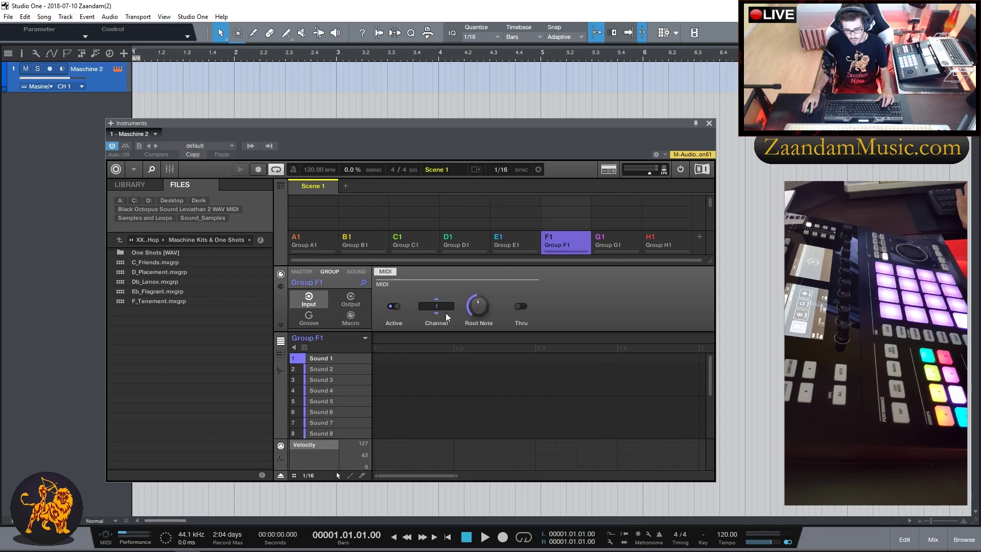
{"action": "left_click", "coordinate": [436, 306]}
{"action": "left_click", "coordinate": [480, 364]}
{"action": "left_click", "coordinate": [616, 244]}
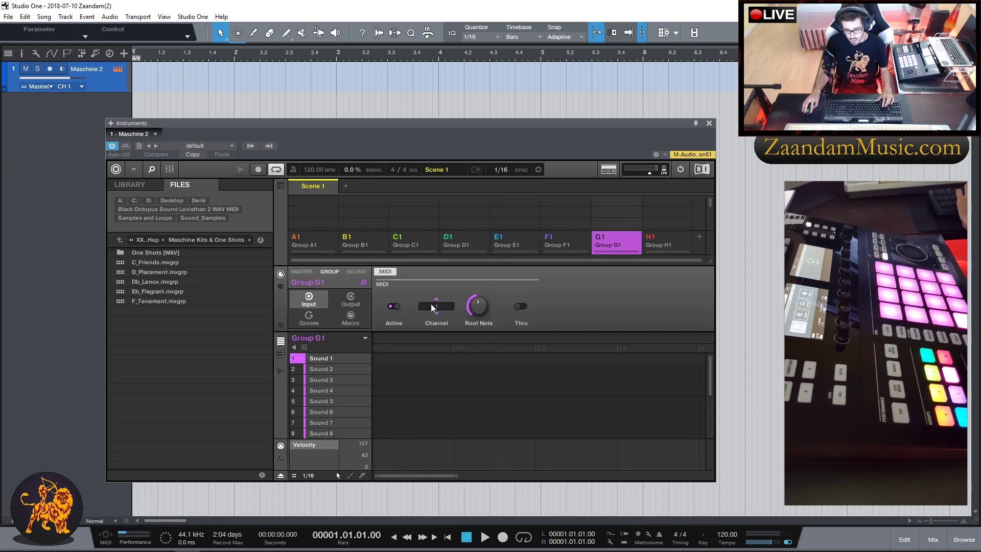
{"action": "left_click", "coordinate": [437, 306]}
{"action": "left_click", "coordinate": [478, 374]}
{"action": "left_click", "coordinate": [660, 242]}
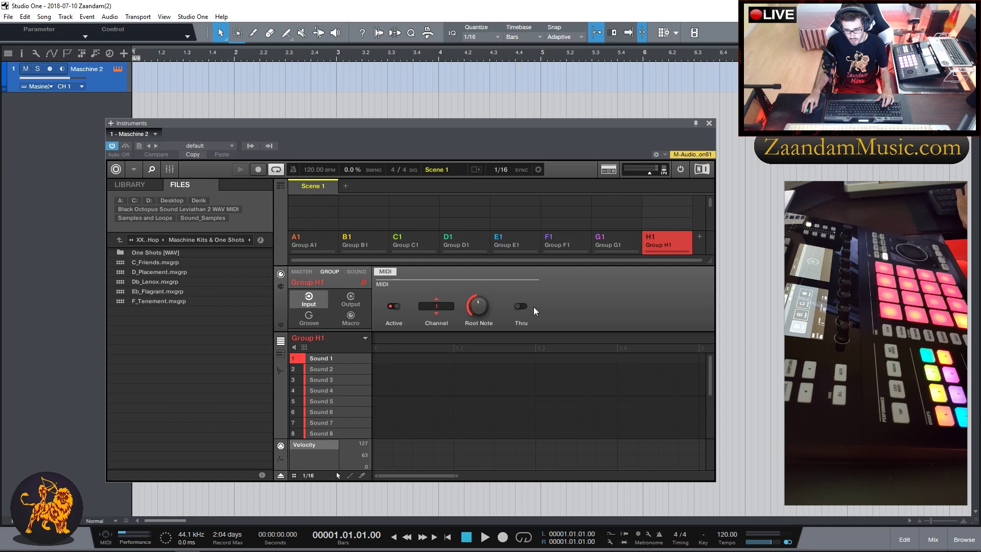
{"action": "left_click", "coordinate": [436, 307]}
{"action": "left_click", "coordinate": [479, 384]}
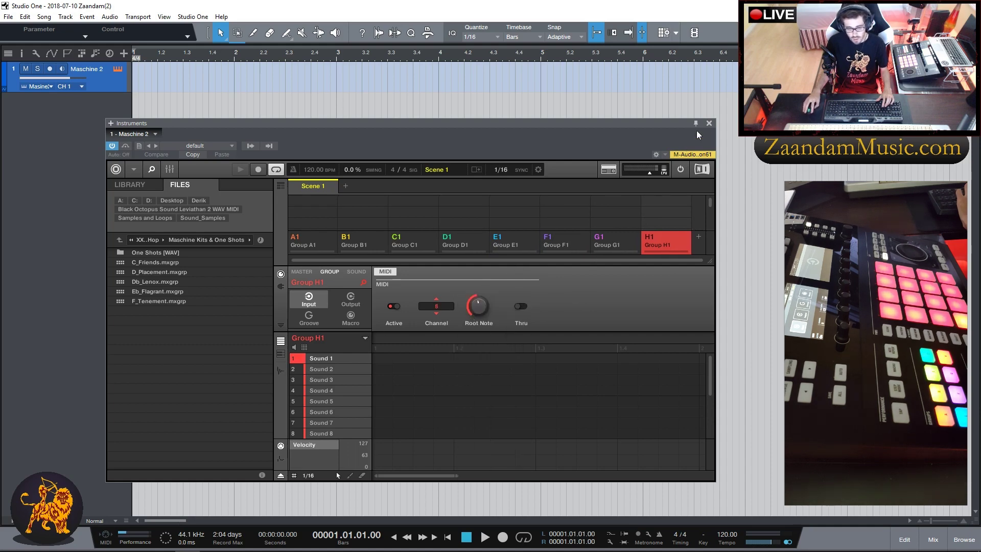
Close the Maschine 2 instrument window and remove its track while keeping the instrument loaded
{"action": "left_click", "coordinate": [708, 124]}
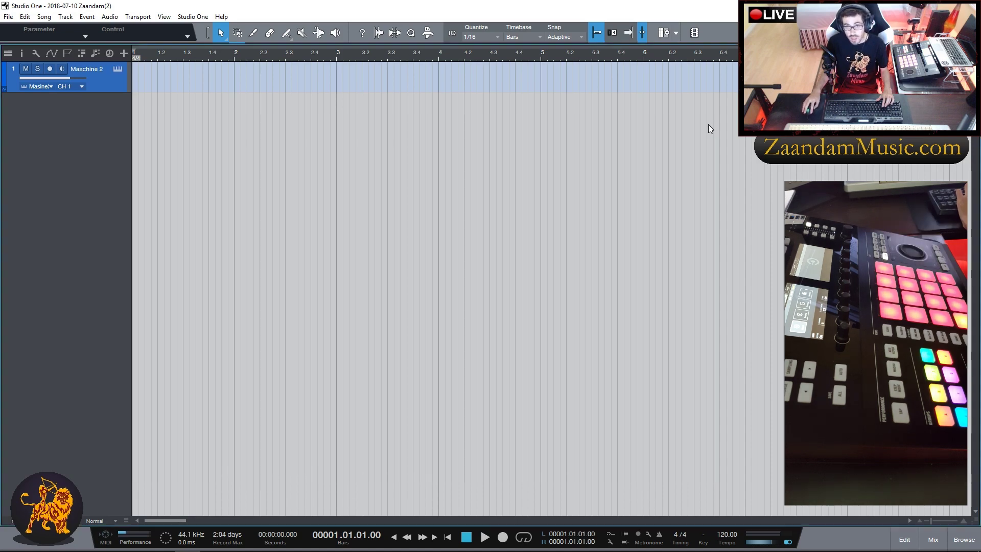
{"action": "right_click", "coordinate": [102, 79]}
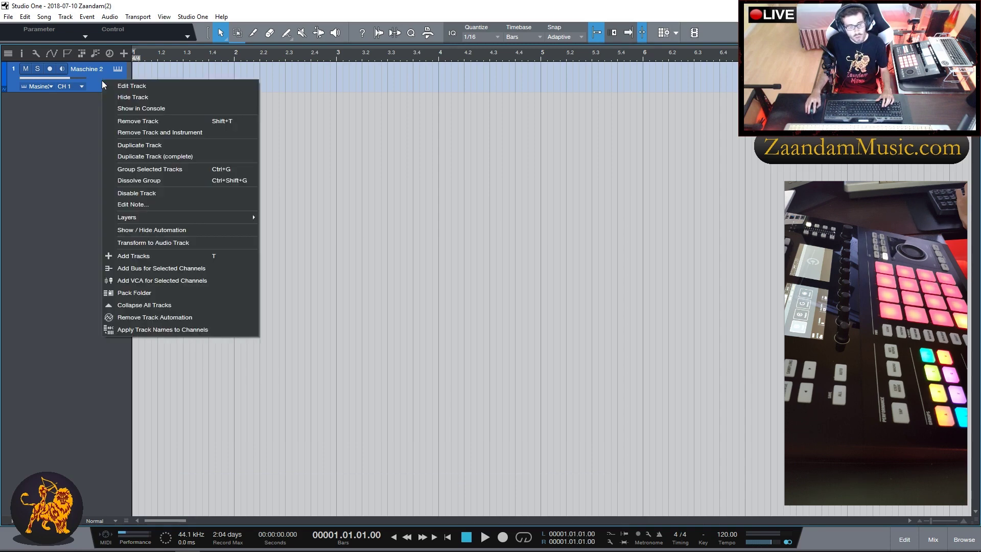
{"action": "left_click", "coordinate": [145, 120]}
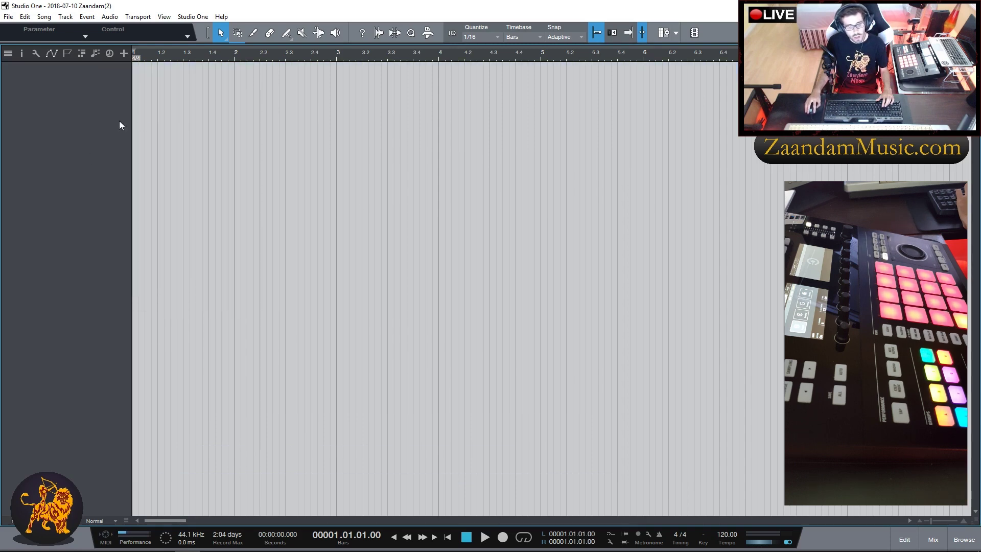
Add eight instrument tracks named Maschine, without a pack folder, with ascending outputs to the existing Maschine 2 instrument starting at CH 1
{"action": "left_click", "coordinate": [125, 53]}
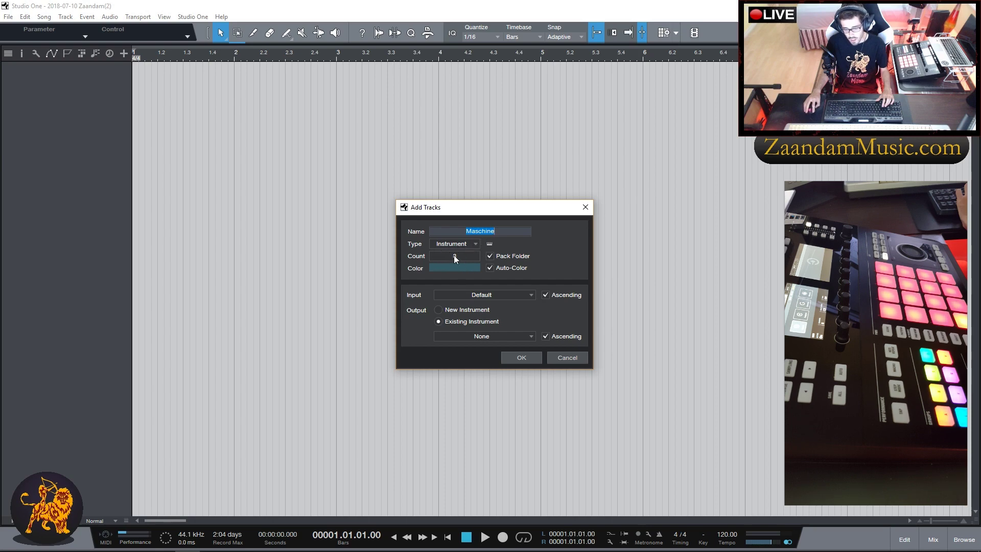
{"action": "left_click", "coordinate": [490, 256]}
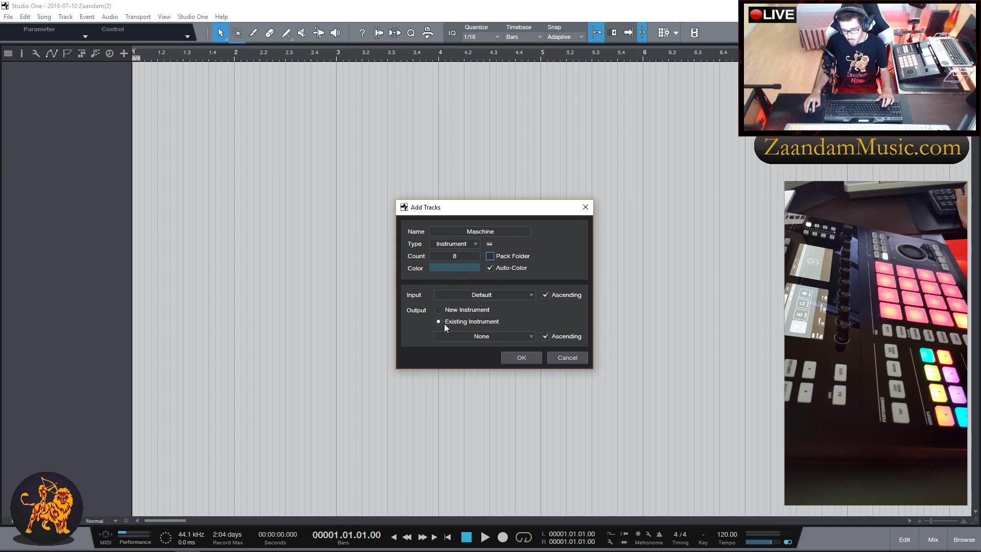
{"action": "left_click", "coordinate": [532, 339]}
{"action": "left_click", "coordinate": [461, 358]}
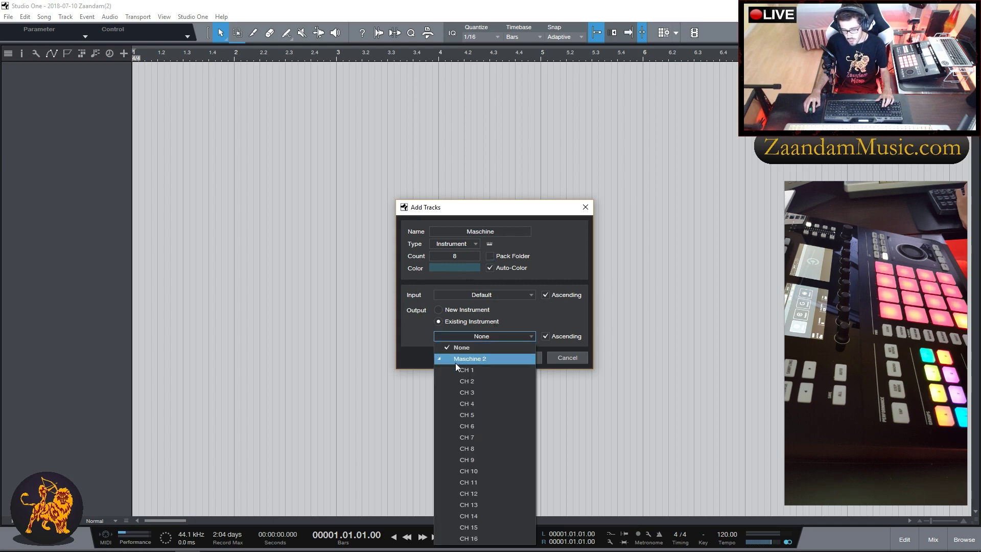
{"action": "left_click", "coordinate": [455, 369]}
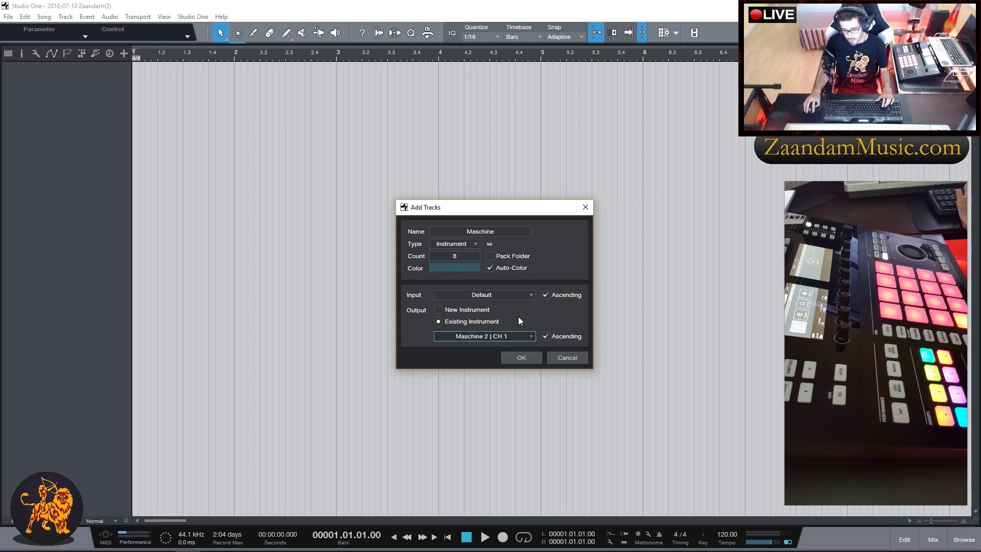
{"action": "left_click", "coordinate": [520, 358]}
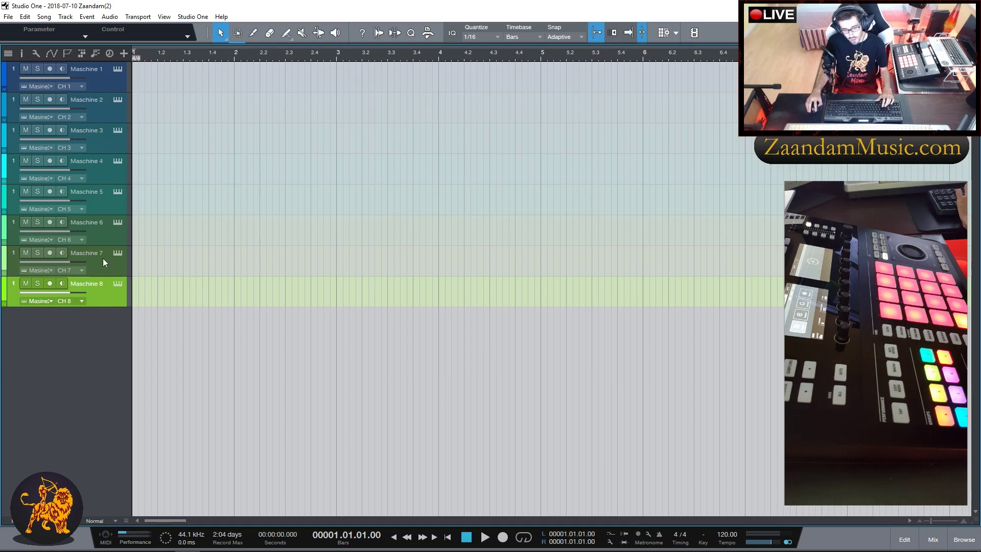
Select all eight Maschine tracks, enlarge them to show their inputs and set their input to Maschine 2
{"action": "left_click", "coordinate": [101, 82]}
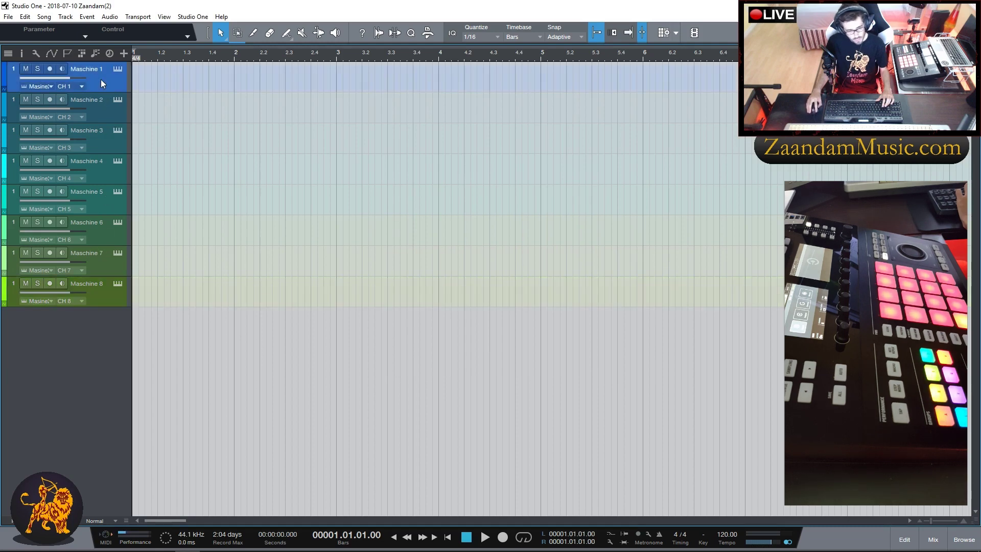
{"action": "left_click", "coordinate": [100, 294], "text": "shift"}
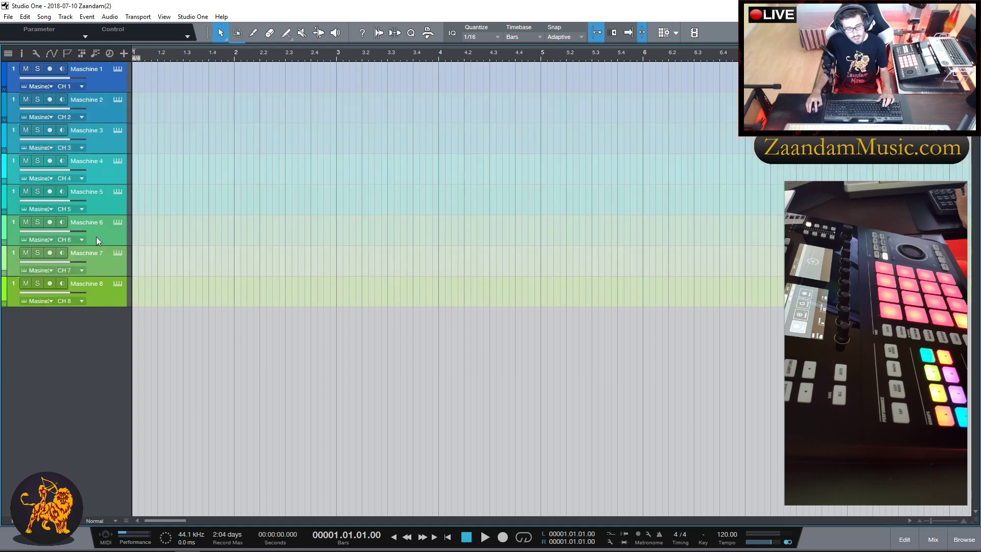
{"action": "left_click_drag", "start_coordinate": [95, 306], "coordinate": [95, 330]}
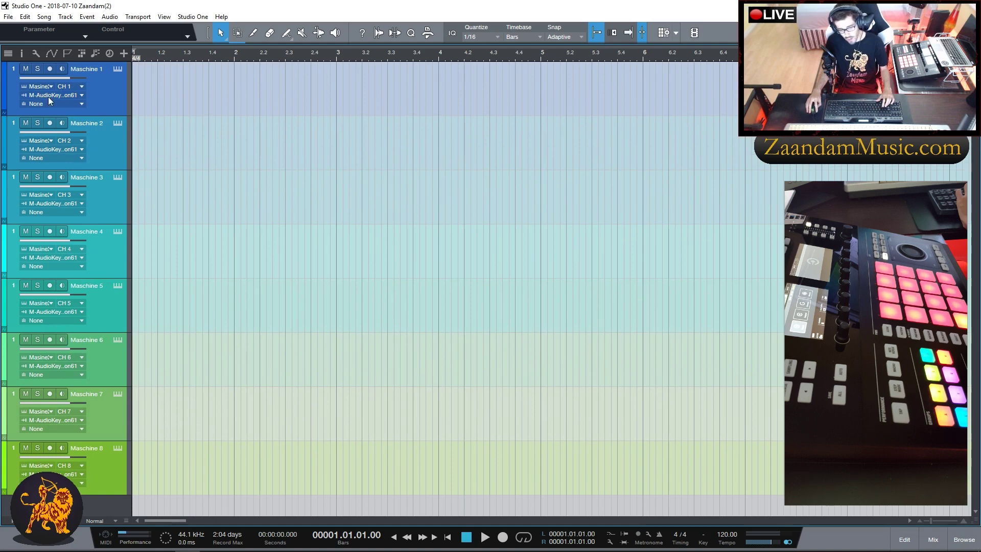
{"action": "left_click", "coordinate": [79, 95]}
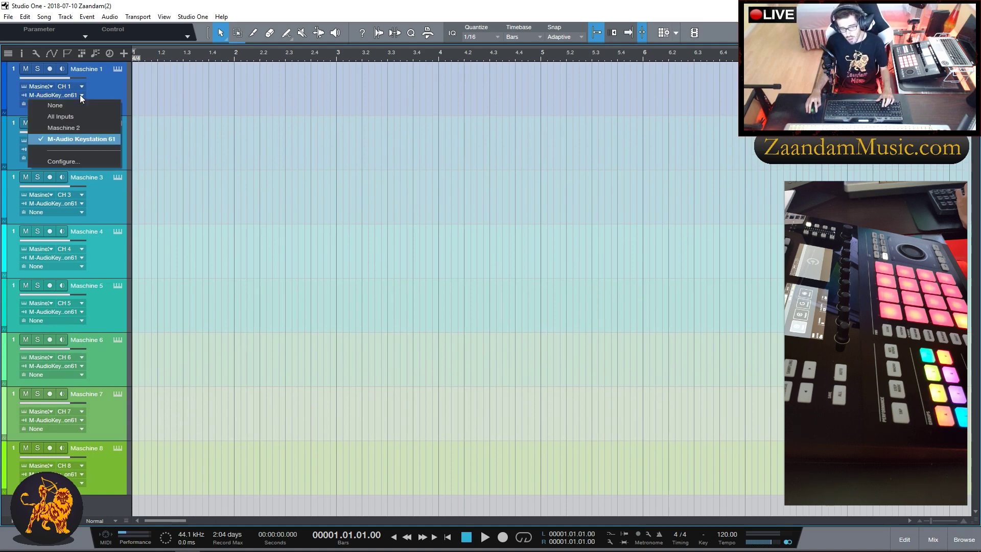
{"action": "left_click", "coordinate": [81, 128]}
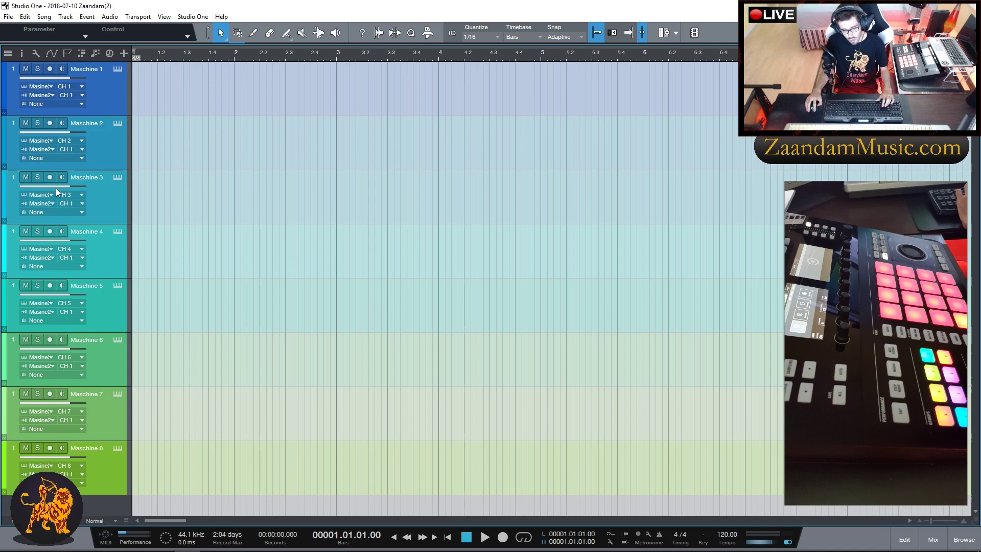
Set the input channels of tracks Maschine 2, 3 and 4 to CH 2, CH 3 and CH 4 respectively
{"action": "left_click", "coordinate": [75, 148]}
{"action": "left_click", "coordinate": [79, 171]}
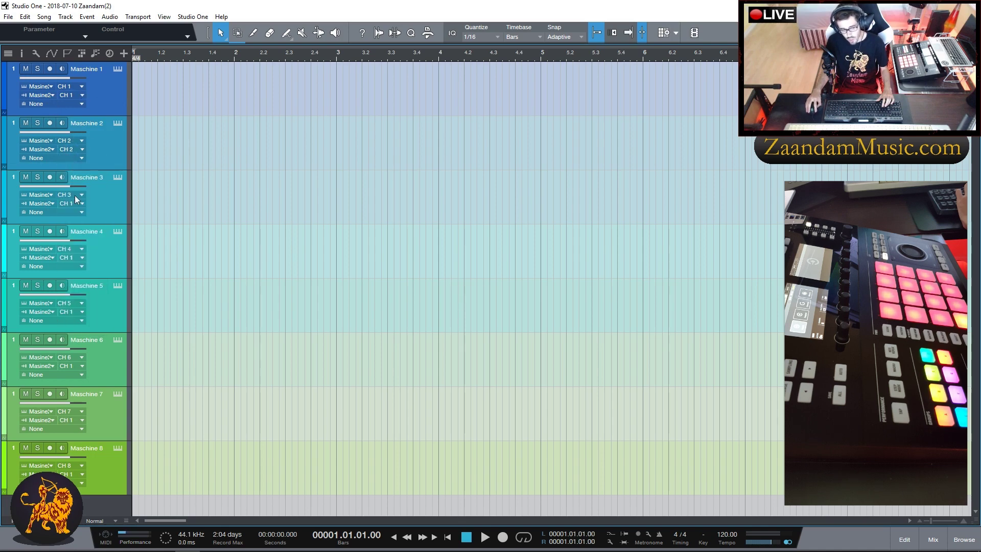
{"action": "left_click", "coordinate": [72, 204]}
{"action": "left_click", "coordinate": [73, 235]}
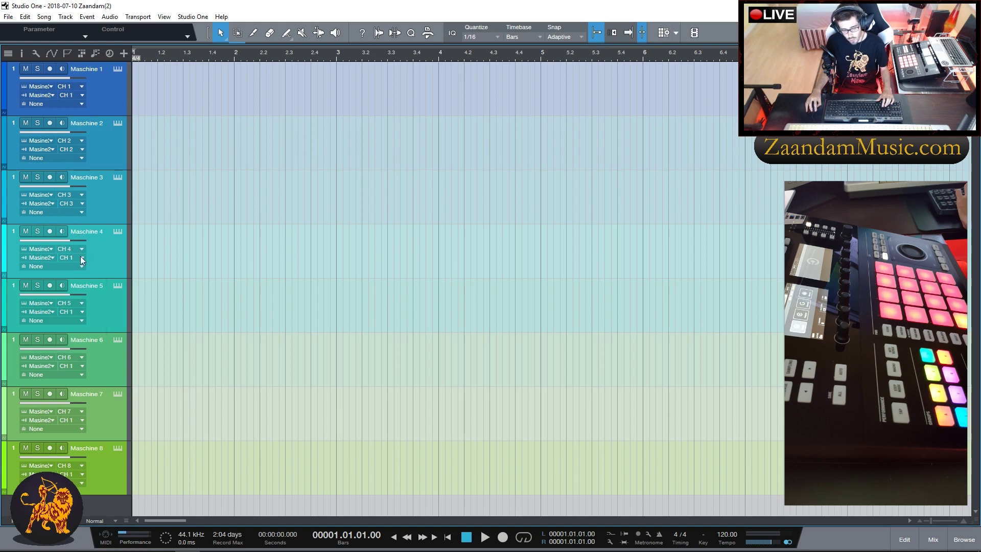
{"action": "left_click", "coordinate": [81, 256]}
{"action": "left_click", "coordinate": [88, 301]}
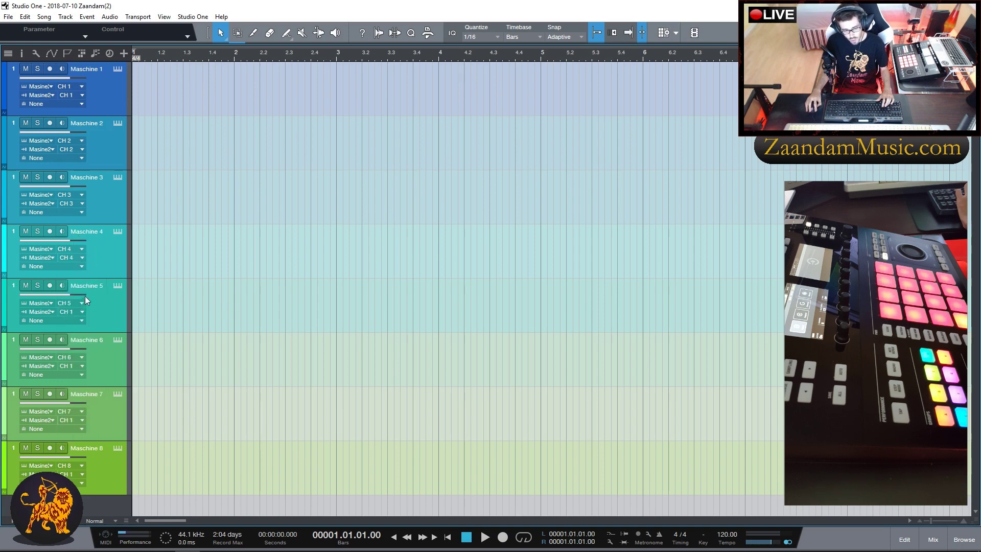
Set the input channels of tracks Maschine 5, 6, 7 and 8 to CH 5, CH 6, CH 7 and CH 8 respectively
{"action": "left_click", "coordinate": [79, 312]}
{"action": "left_click", "coordinate": [93, 365]}
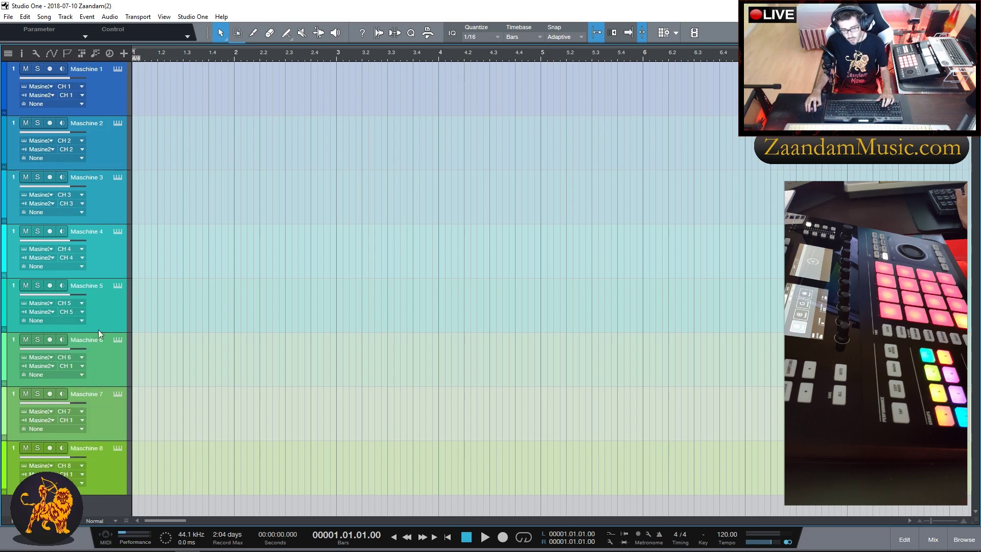
{"action": "left_click", "coordinate": [78, 366]}
{"action": "left_click", "coordinate": [84, 434]}
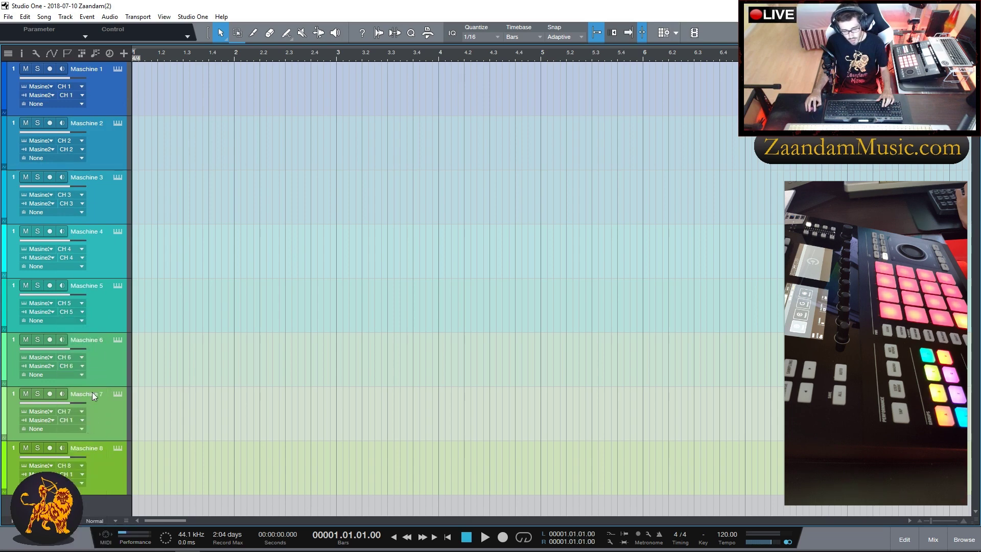
{"action": "left_click", "coordinate": [78, 422]}
{"action": "left_click", "coordinate": [78, 310]}
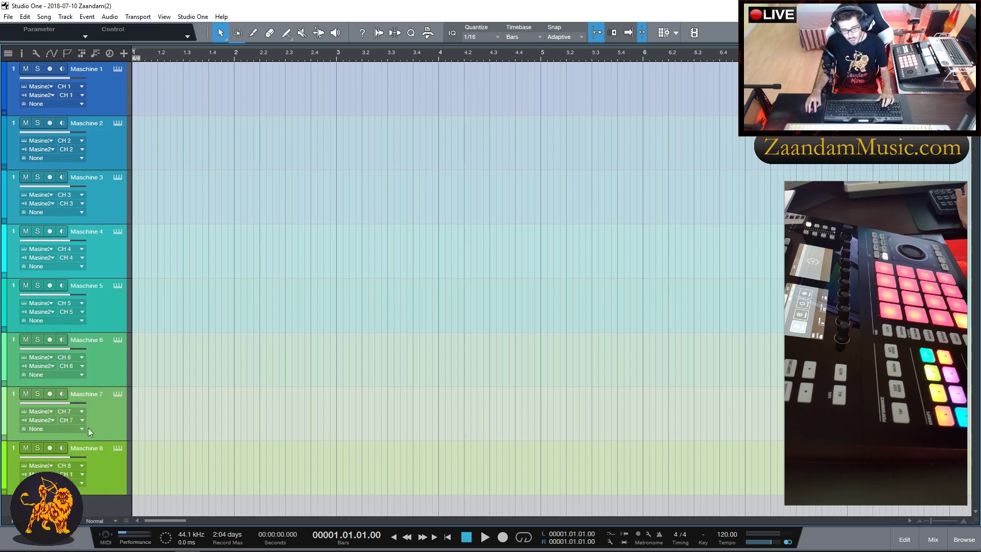
{"action": "left_click", "coordinate": [77, 475]}
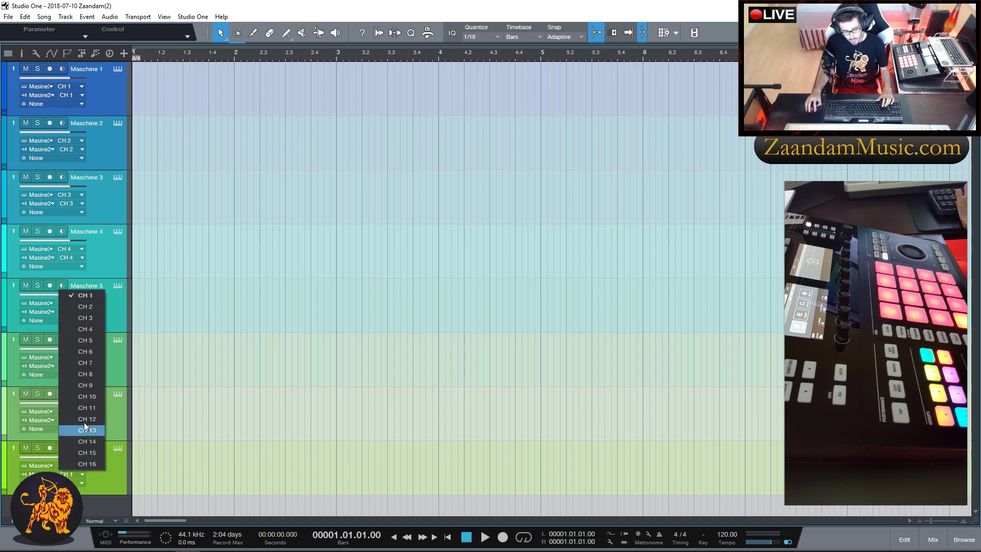
{"action": "left_click", "coordinate": [84, 375]}
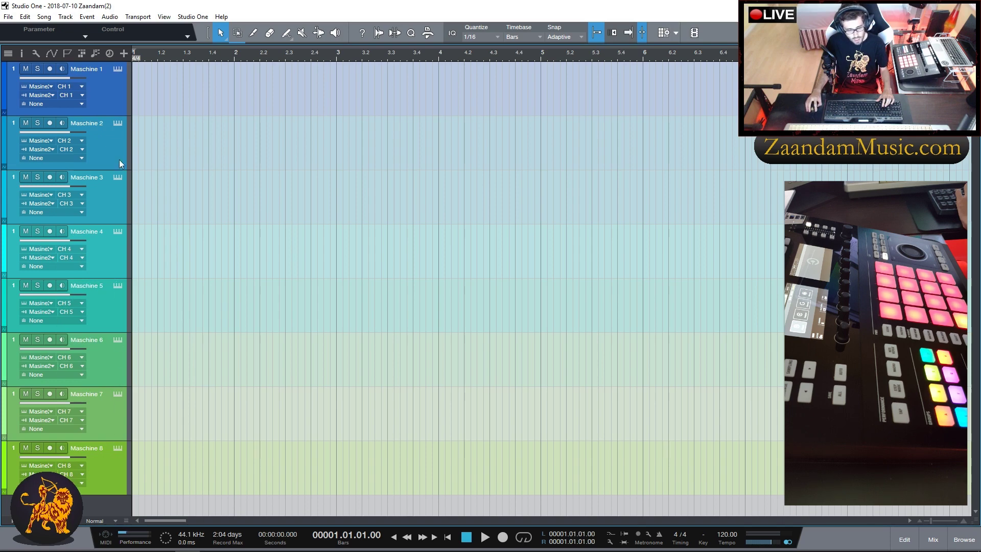
In the Maschine 2 instrument's mixer, route the outputs of Groups A1, B1, C1 and D1 to Ext. 1, Ext. 2, Ext. 3 and Ext. 4
{"action": "left_click", "coordinate": [118, 123]}
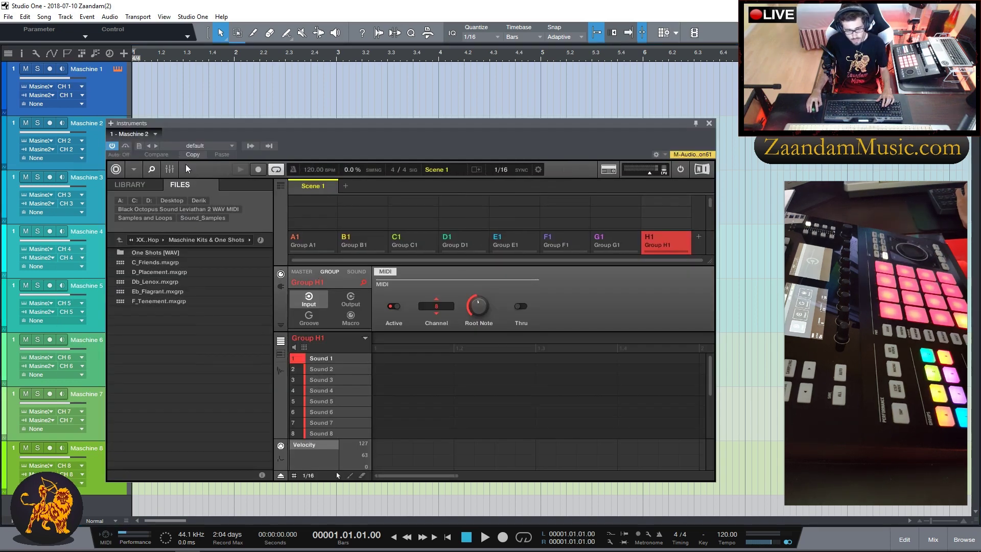
{"action": "left_click", "coordinate": [170, 170]}
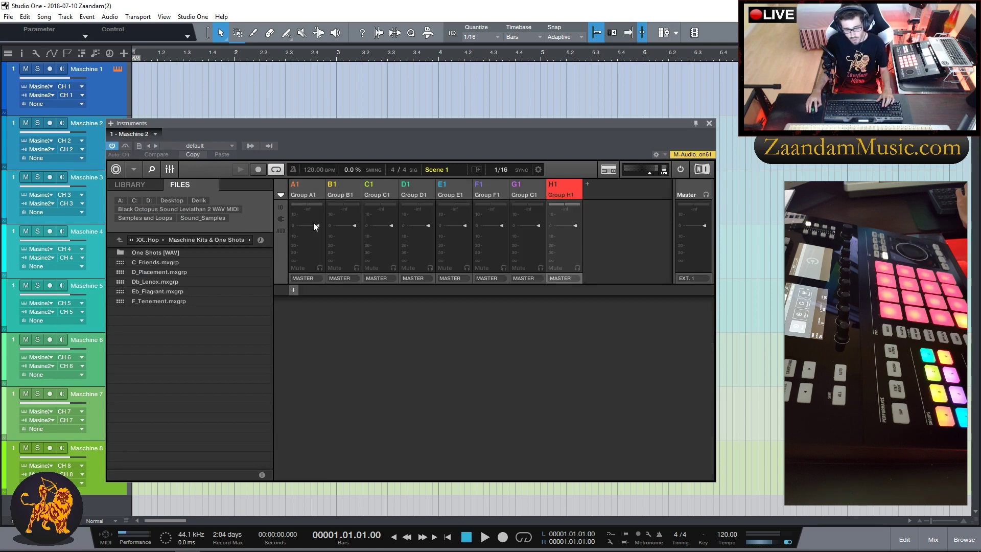
{"action": "left_click", "coordinate": [301, 279]}
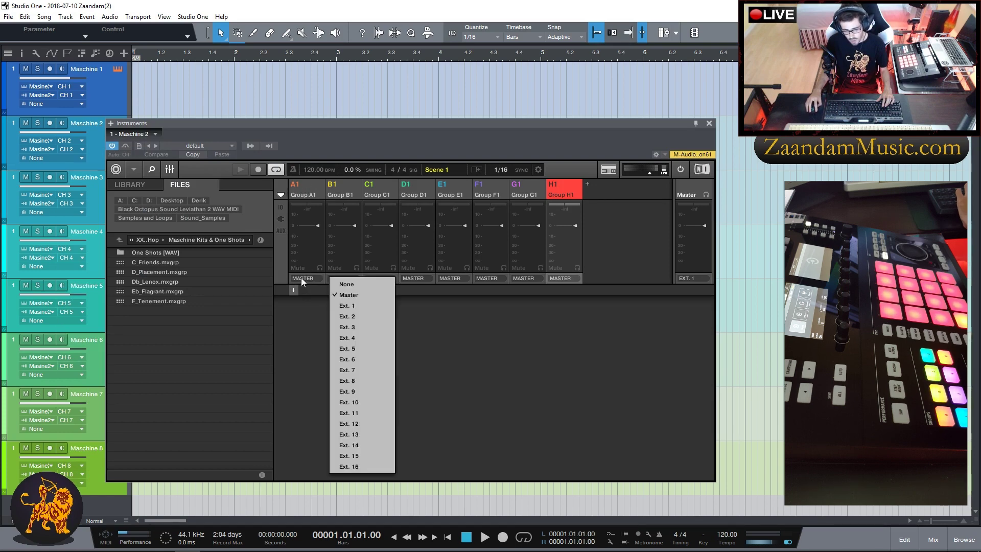
{"action": "left_click", "coordinate": [330, 306]}
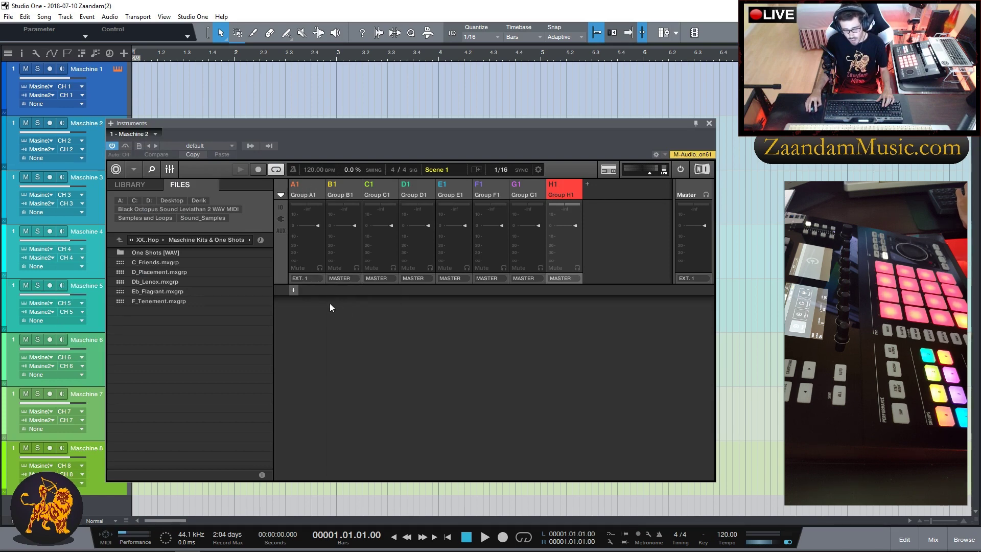
{"action": "left_click", "coordinate": [333, 277]}
{"action": "left_click", "coordinate": [381, 315]}
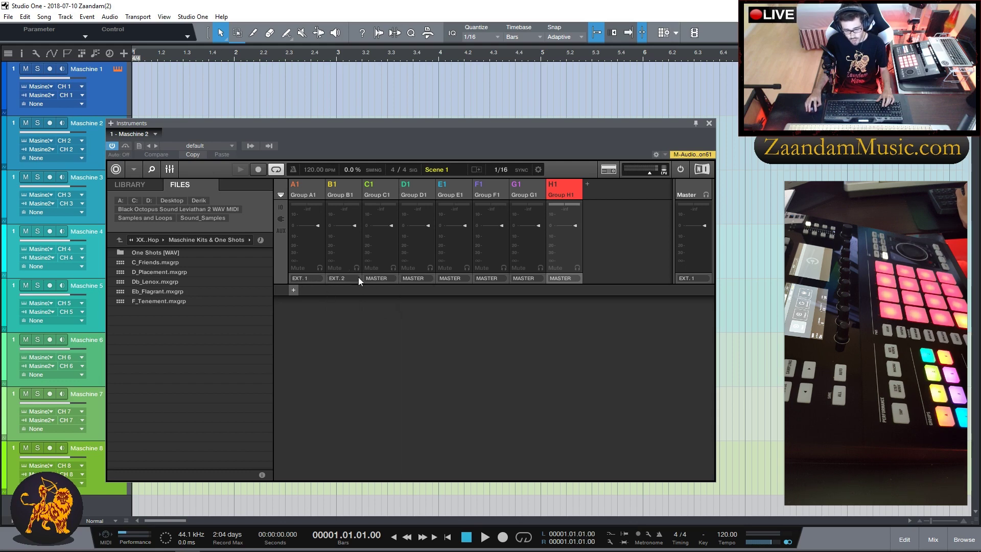
{"action": "left_click", "coordinate": [380, 279]}
{"action": "left_click", "coordinate": [416, 324]}
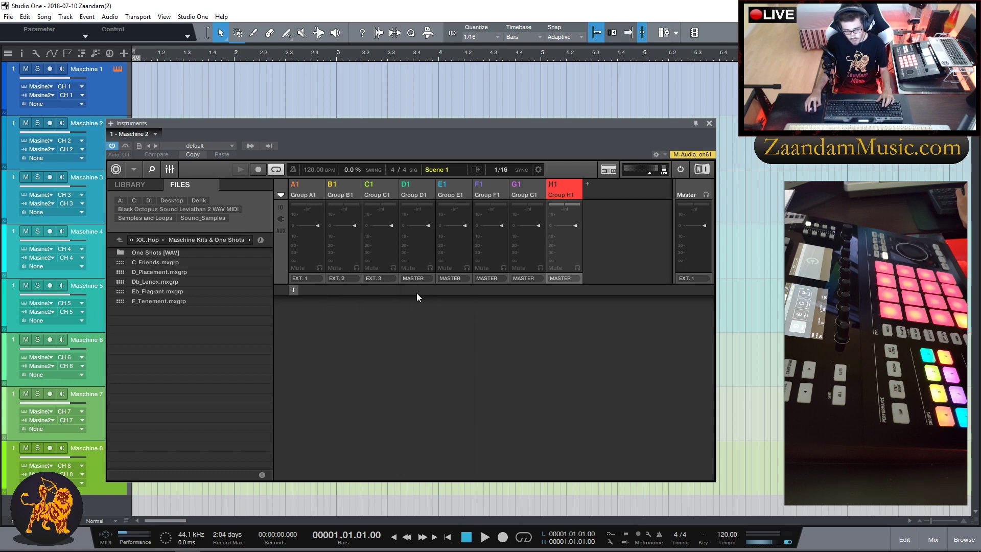
{"action": "left_click", "coordinate": [418, 280]}
{"action": "left_click", "coordinate": [468, 339]}
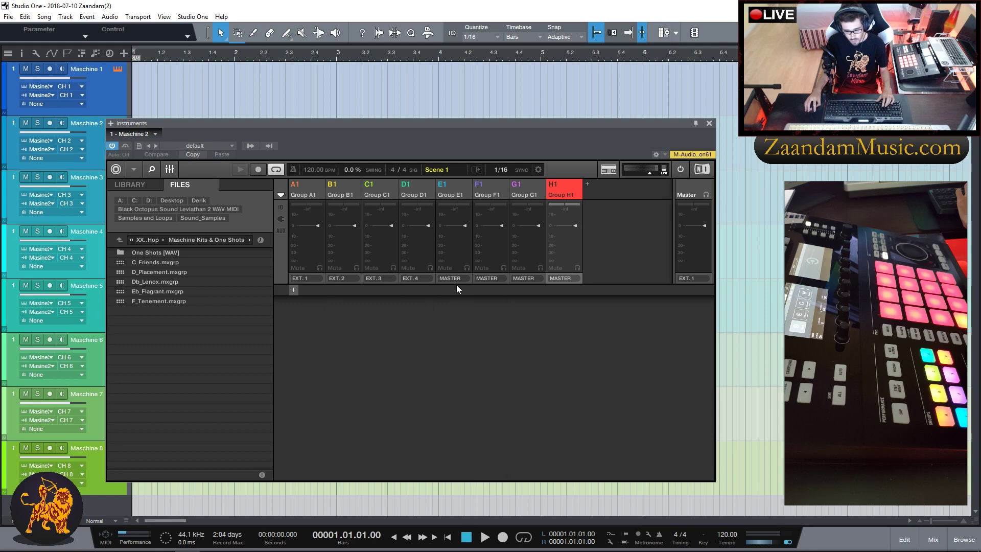
Route the outputs of Groups E1, F1, G1 and H1 to Ext. 5, Ext. 6, Ext. 7 and Ext. 8, and close the instrument
{"action": "left_click", "coordinate": [456, 280]}
{"action": "left_click", "coordinate": [508, 347]}
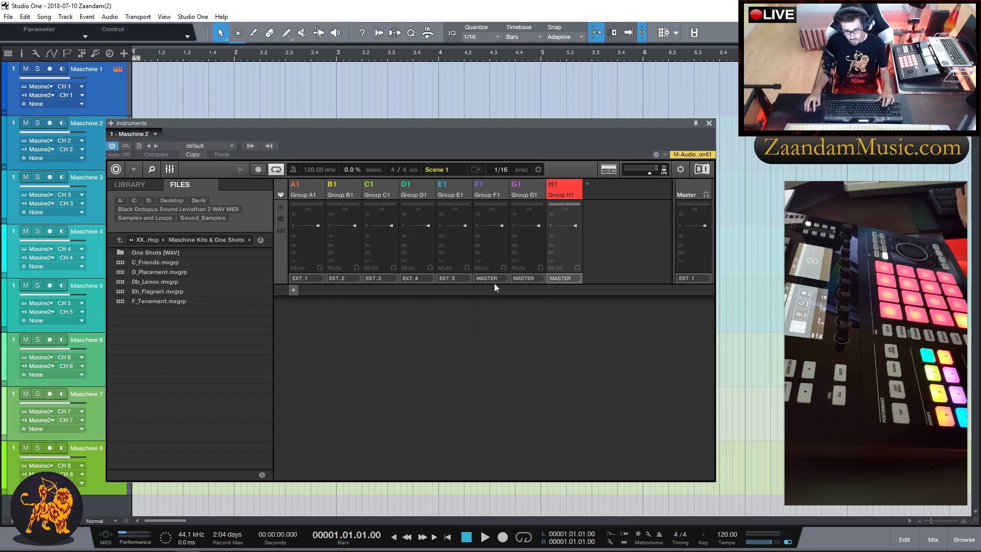
{"action": "left_click", "coordinate": [516, 280]}
{"action": "left_click", "coordinate": [550, 359]}
{"action": "left_click", "coordinate": [529, 280]}
{"action": "left_click", "coordinate": [578, 371]}
{"action": "left_click", "coordinate": [562, 279]}
{"action": "left_click", "coordinate": [608, 381]}
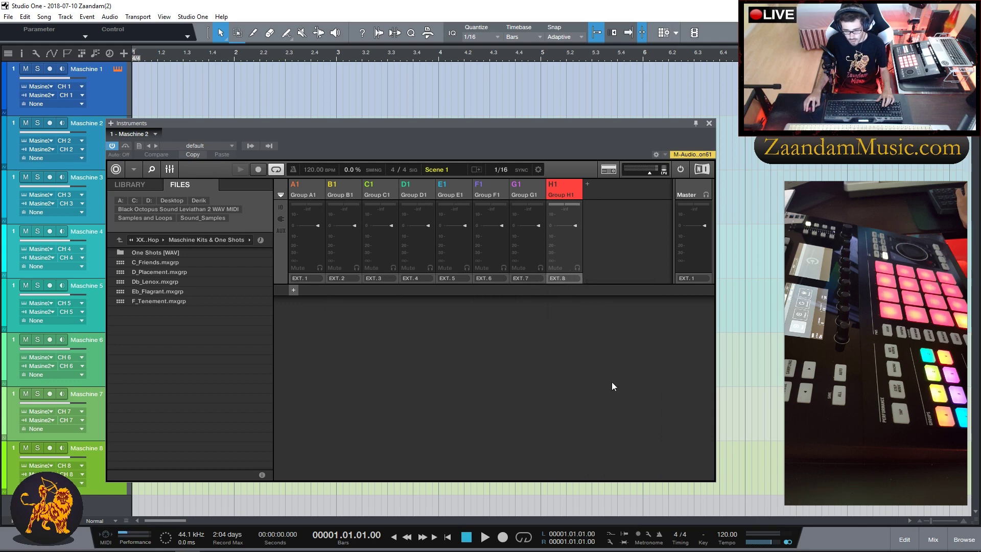
{"action": "left_click", "coordinate": [709, 124]}
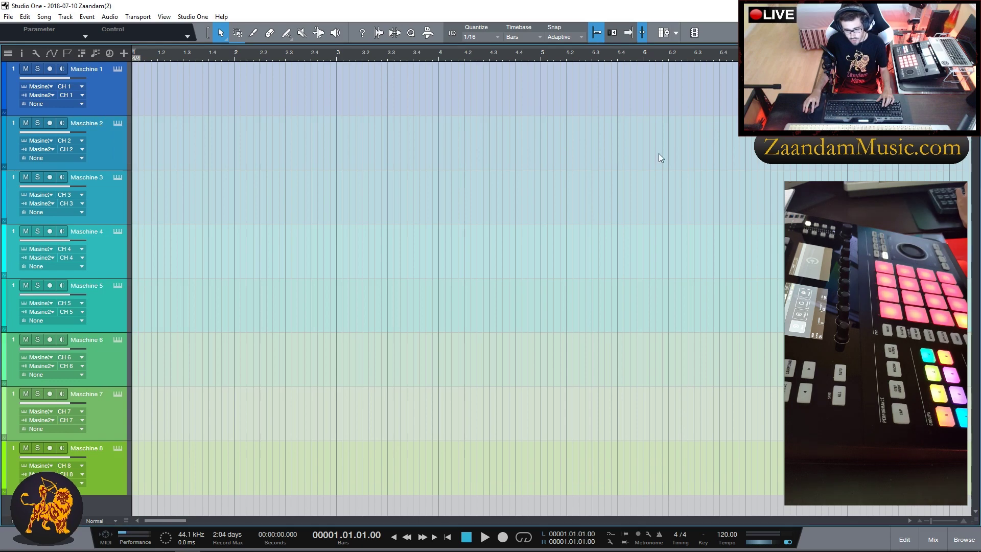
Show the mixing console, enlarge it and enable Maschine Out 2 through Maschine Out 8 for the Maschine 2 instrument
{"action": "left_click", "coordinate": [933, 539]}
{"action": "left_click_drag", "start_coordinate": [278, 321], "coordinate": [279, 280]}
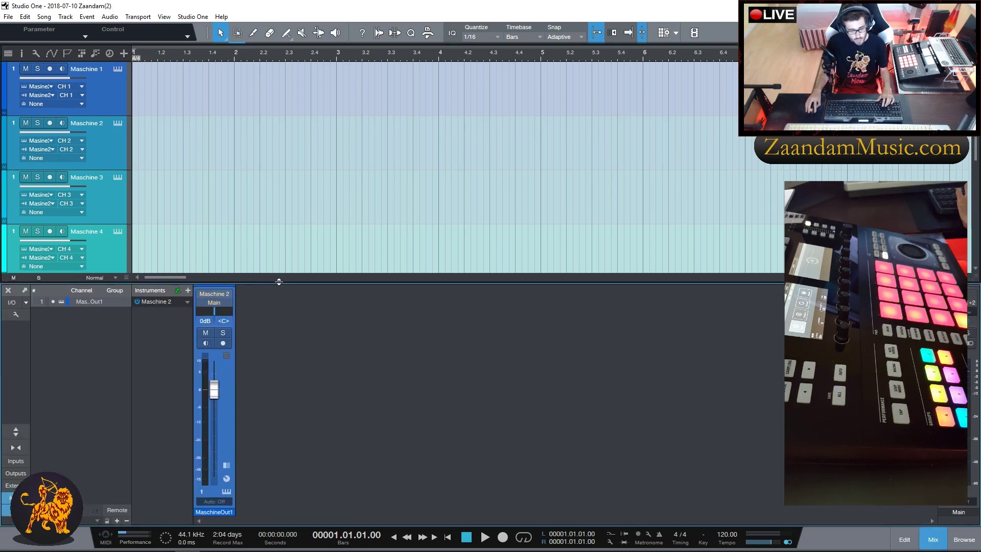
{"action": "left_click", "coordinate": [161, 302]}
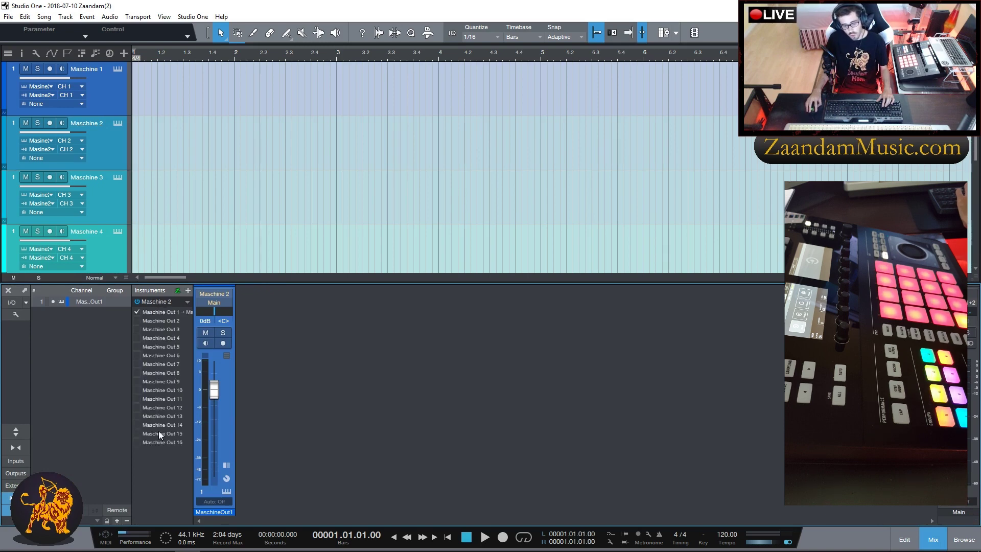
{"action": "left_click", "coordinate": [136, 321]}
{"action": "left_click", "coordinate": [137, 329]}
{"action": "left_click", "coordinate": [138, 338]}
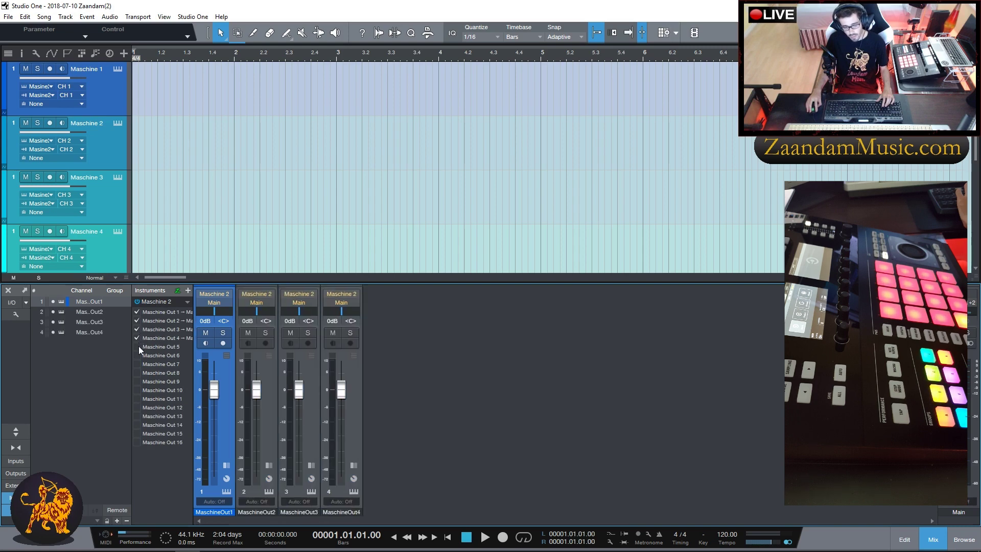
{"action": "left_click", "coordinate": [139, 347]}
{"action": "left_click", "coordinate": [137, 355]}
{"action": "left_click", "coordinate": [139, 363]}
{"action": "left_click", "coordinate": [139, 373]}
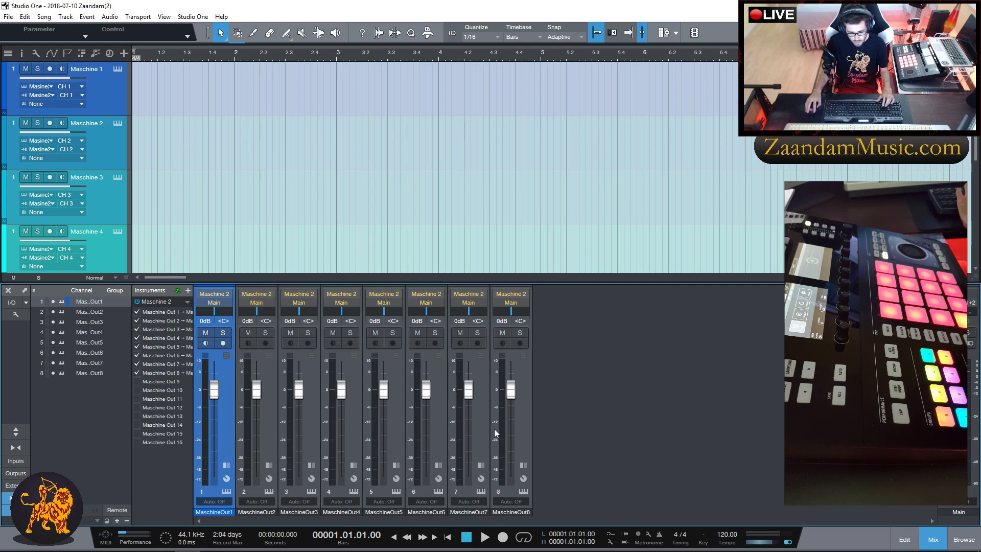
Reopen the Maschine 2 instrument, switch it from the mixer to the arrange view and select Group A1
{"action": "left_click", "coordinate": [118, 124]}
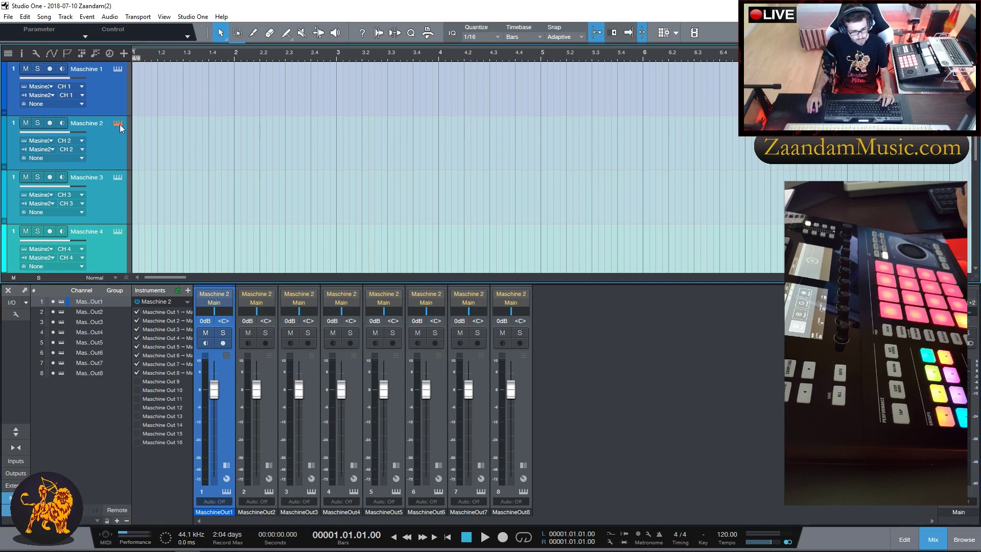
{"action": "left_click", "coordinate": [169, 170]}
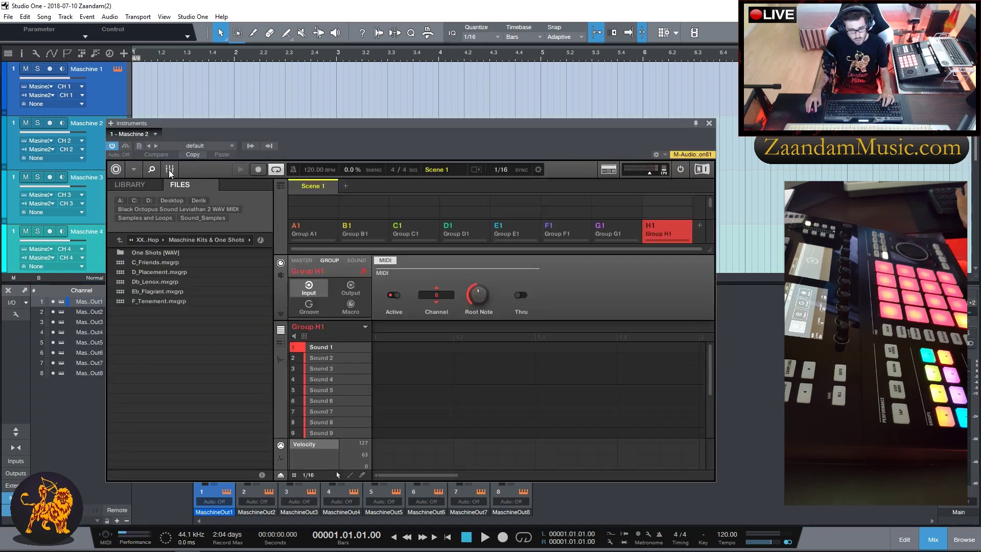
{"action": "left_click", "coordinate": [314, 228]}
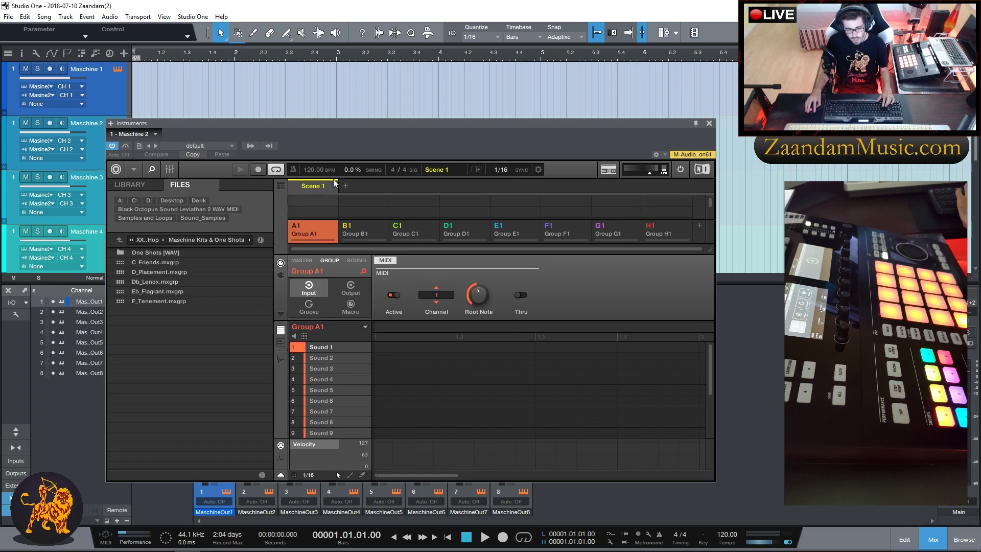
{"action": "left_click_drag", "start_coordinate": [323, 123], "coordinate": [325, 94]}
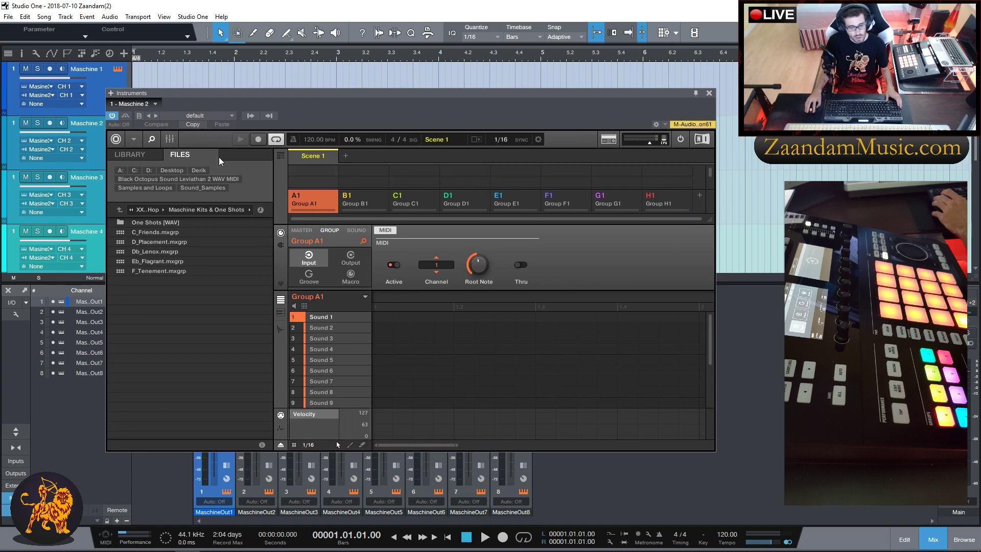
{"action": "left_click", "coordinate": [140, 117]}
{"action": "left_click", "coordinate": [170, 131]}
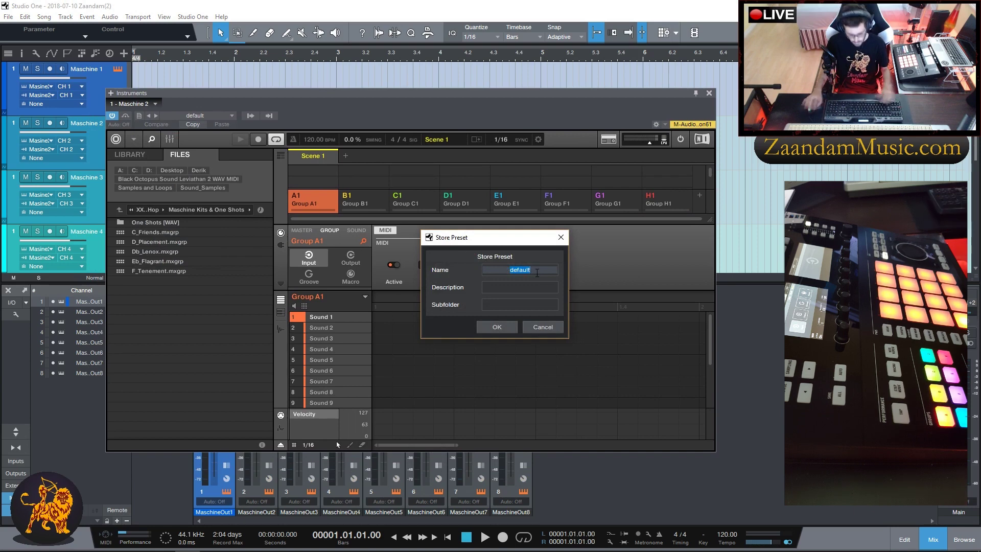
{"action": "type", "text": "Masch"}
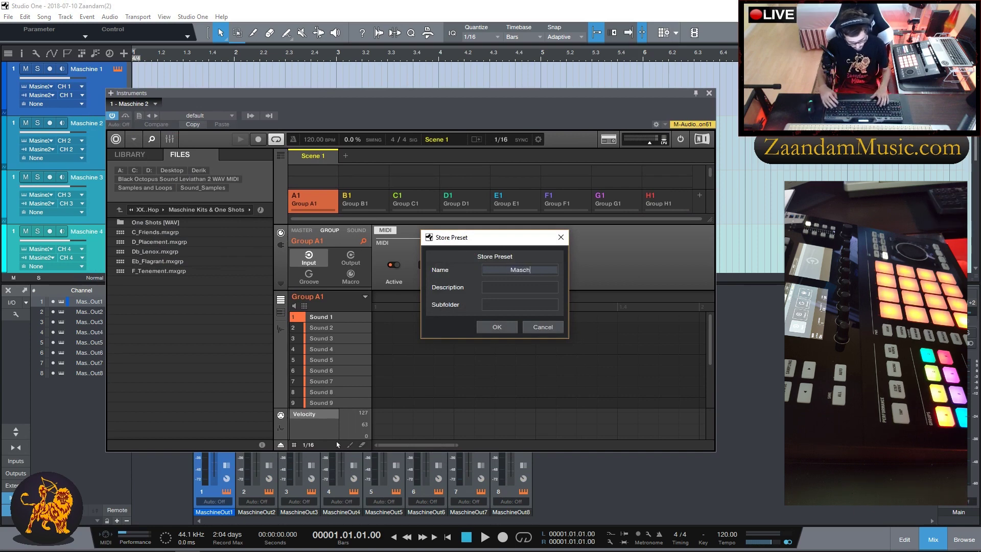
{"action": "type", "text": "ine"}
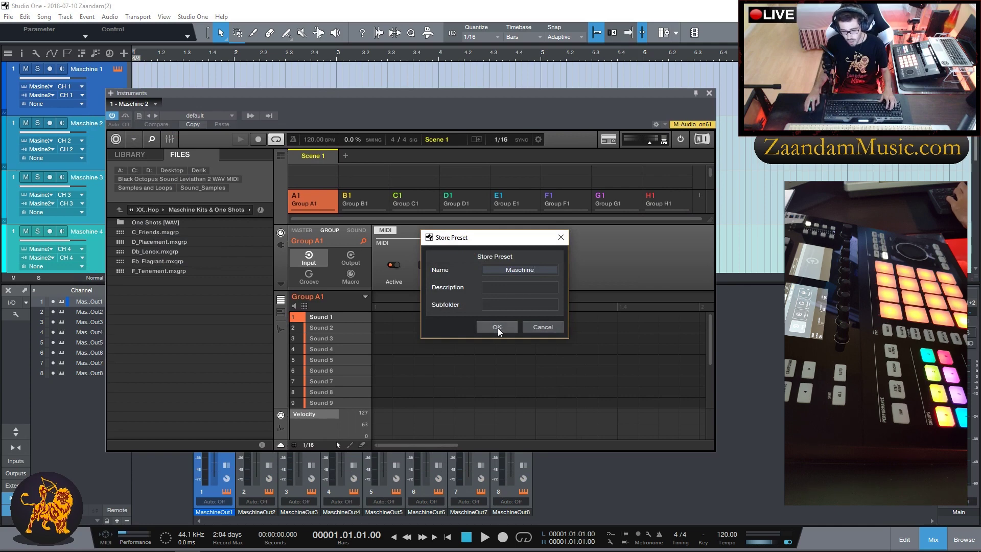
{"action": "left_click", "coordinate": [542, 327]}
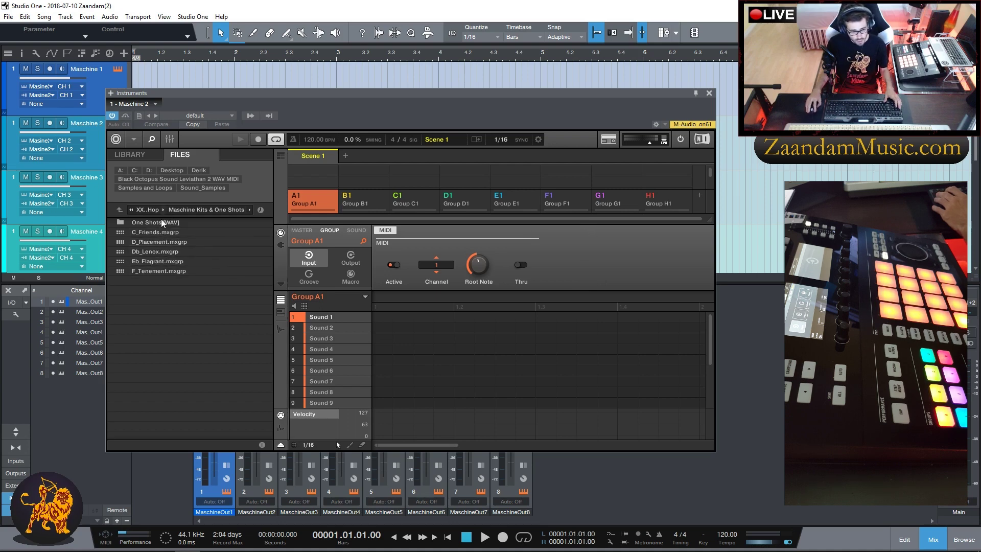
Load the C_Friends.mxgrp kit into Group A1 and reposition the instrument window
{"action": "double_click", "coordinate": [153, 232]}
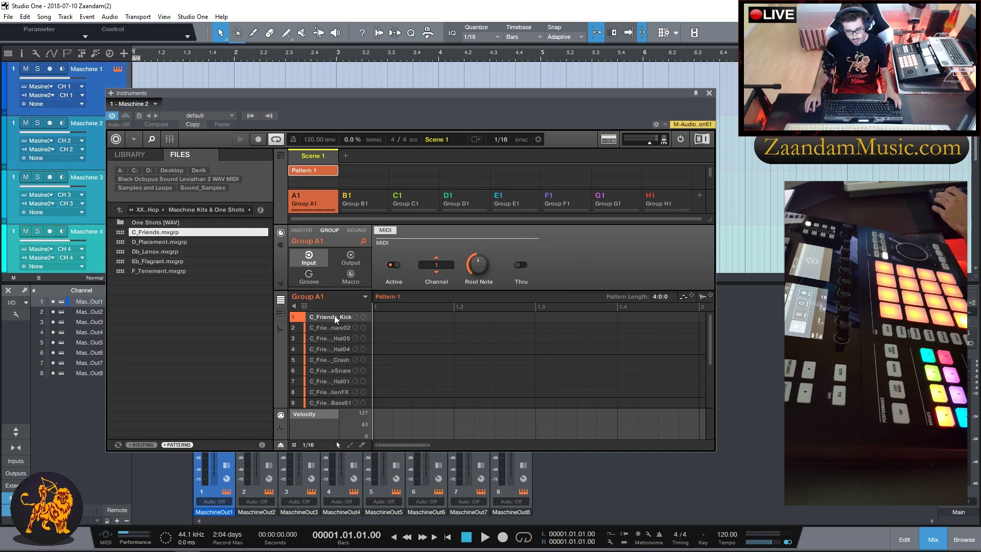
{"action": "mouse_move", "coordinate": [710, 327]}
{"action": "left_mouse_down"}
{"action": "mouse_move", "coordinate": [713, 370]}
{"action": "mouse_move", "coordinate": [713, 317]}
{"action": "left_mouse_up"}
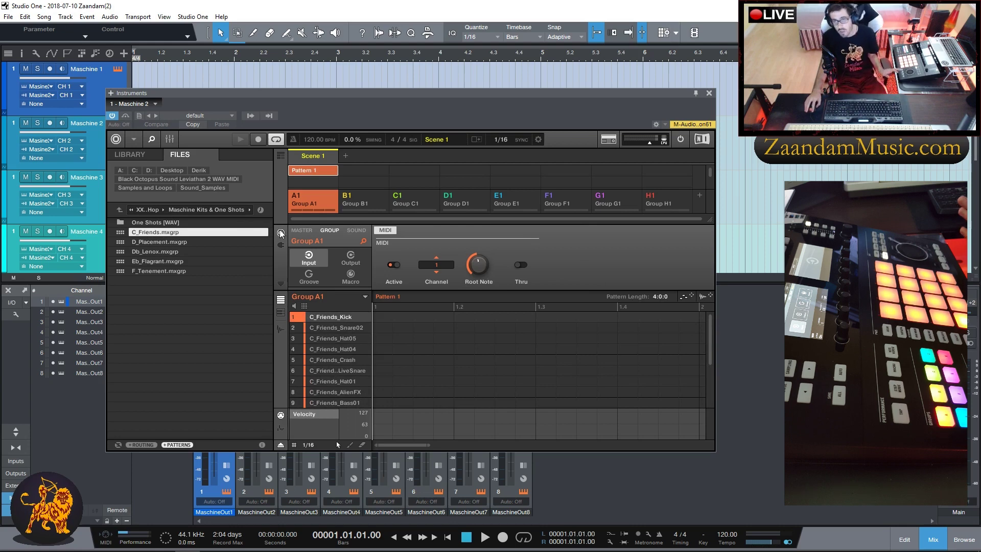
{"action": "left_click_drag", "start_coordinate": [402, 93], "coordinate": [456, 90]}
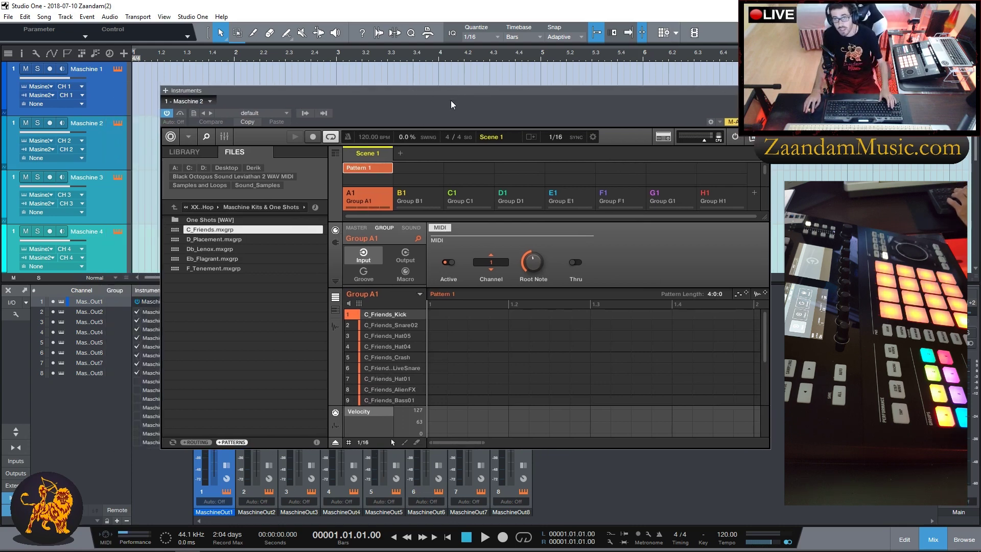
{"action": "left_click_drag", "start_coordinate": [394, 91], "coordinate": [375, 89]}
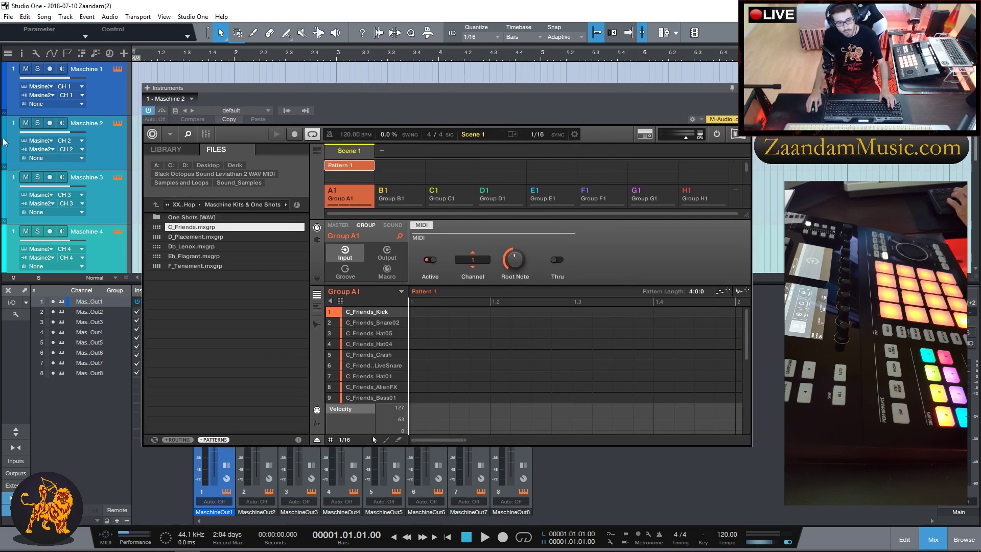
Switch monitoring of the selected Maschine tracks on and off again, and close the instrument to view the mixer channels
{"action": "left_click", "coordinate": [62, 125]}
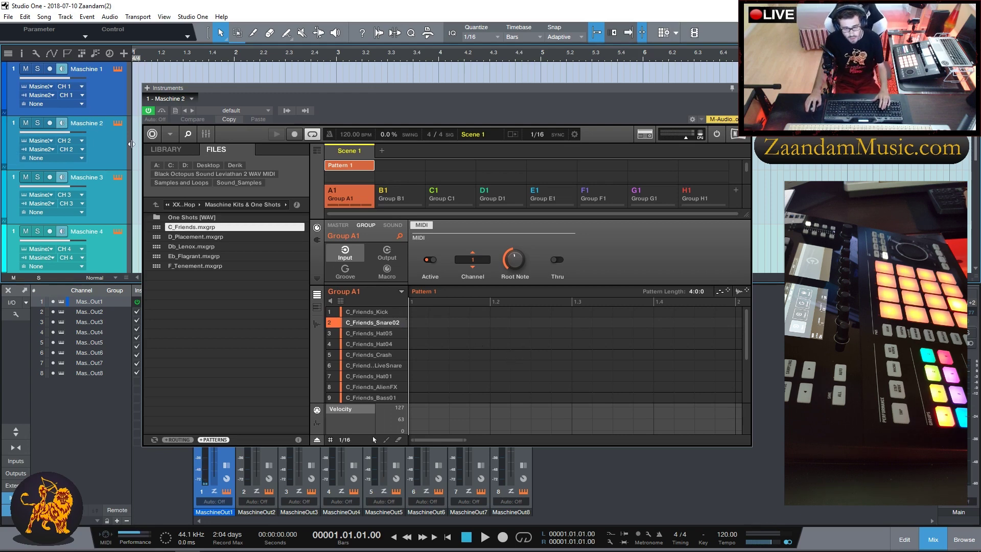
{"action": "left_click", "coordinate": [61, 70]}
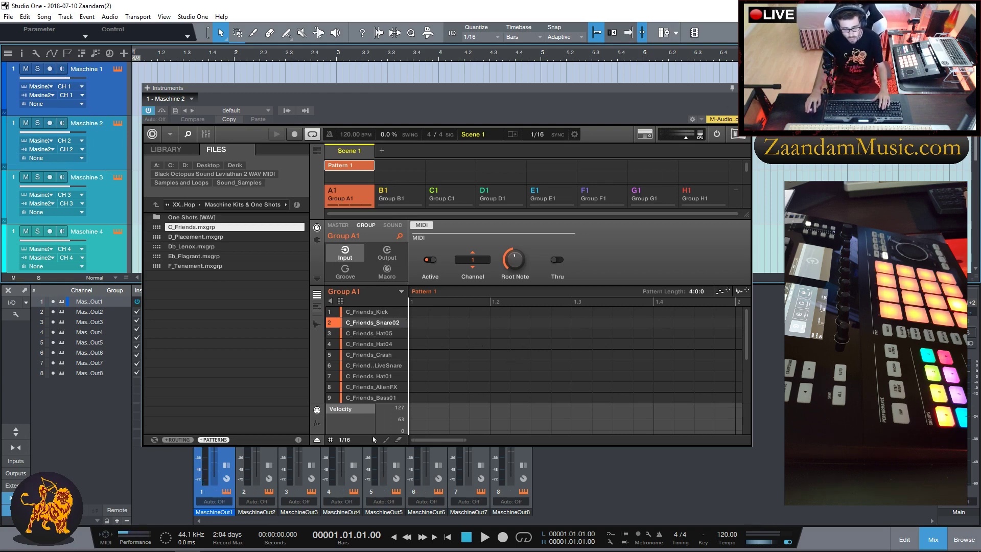
{"action": "left_click", "coordinate": [747, 88]}
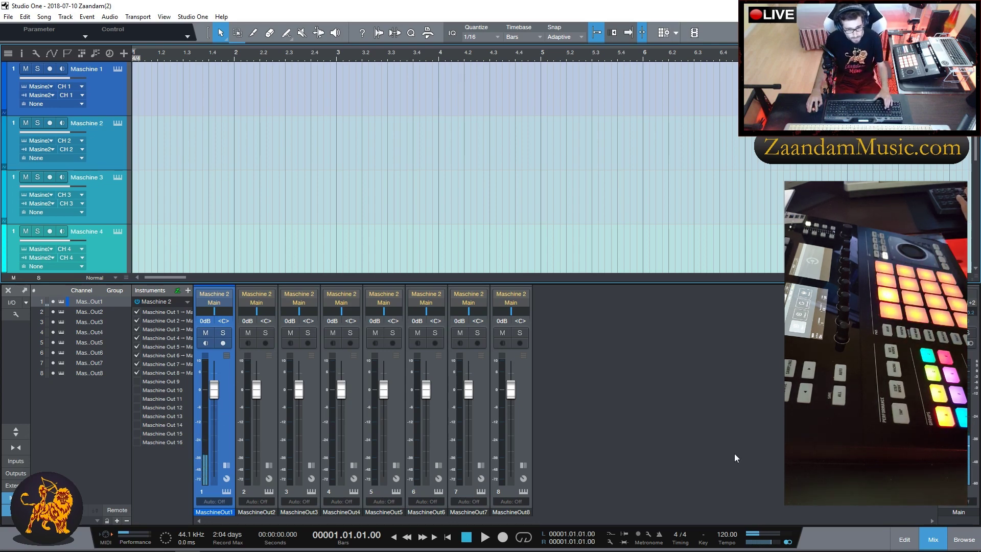
Select the Maschine 2 track, load the D_Placement.mxgrp kit into the instrument's Group B1 and close the instrument
{"action": "left_click", "coordinate": [113, 123]}
{"action": "left_click", "coordinate": [118, 124]}
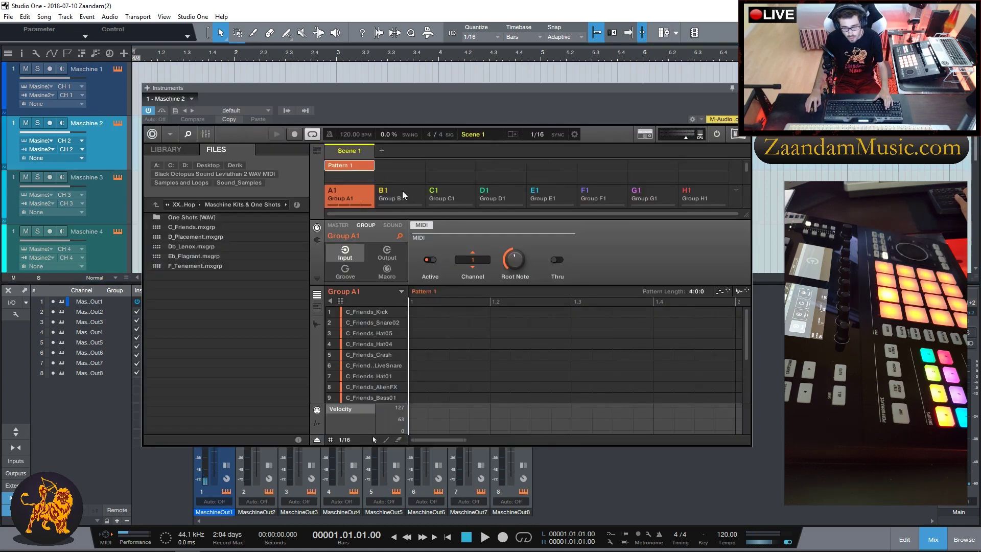
{"action": "left_click", "coordinate": [403, 191]}
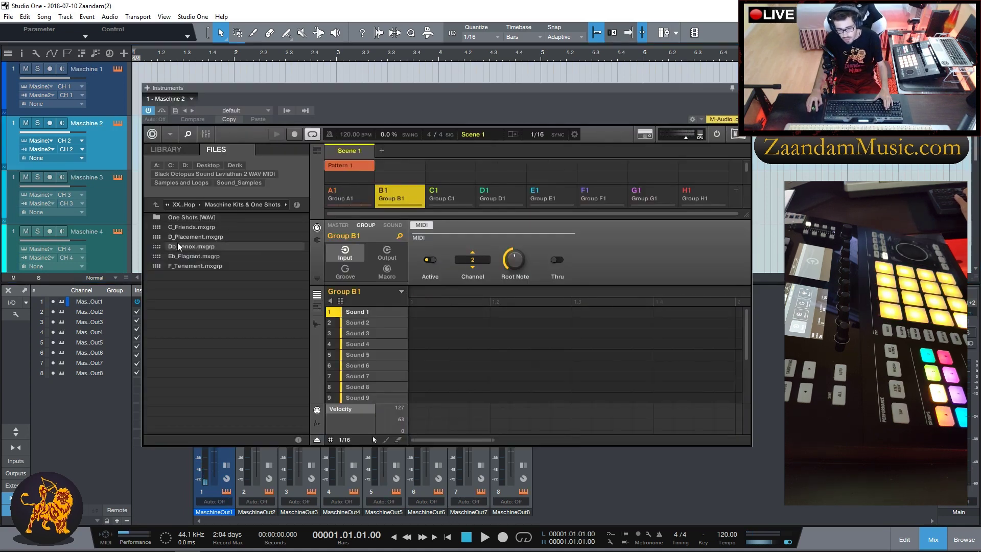
{"action": "left_click", "coordinate": [192, 237]}
{"action": "double_click", "coordinate": [192, 235]}
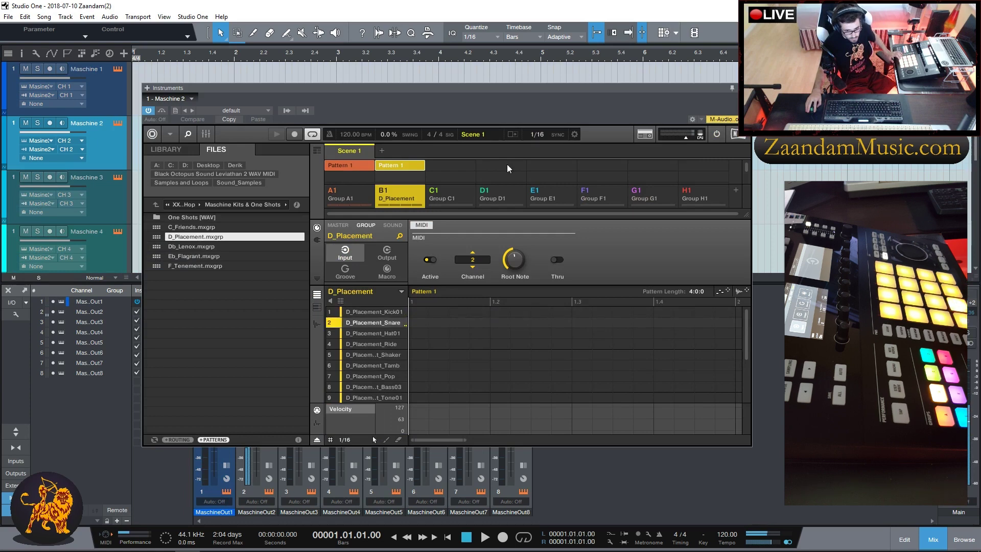
{"action": "left_click", "coordinate": [747, 88]}
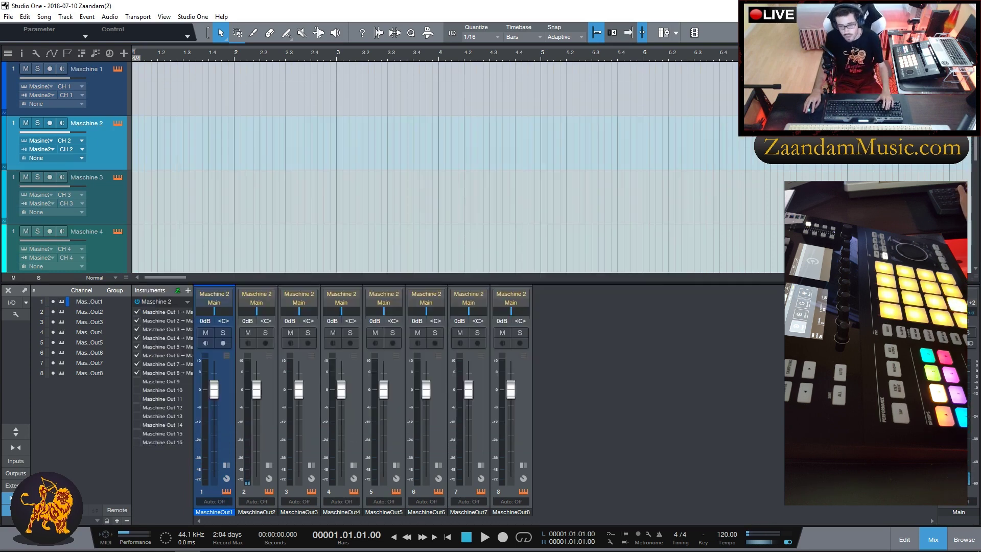
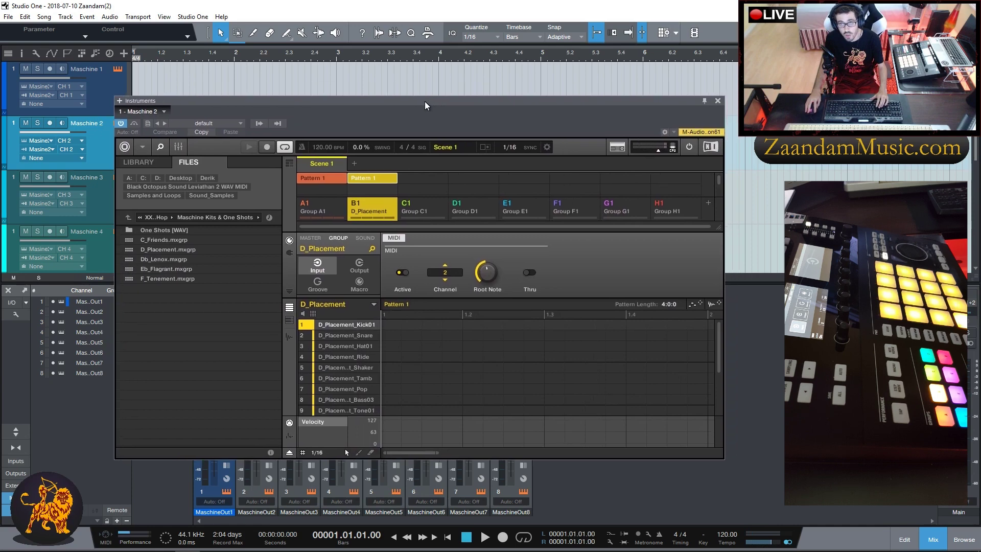
Load Xpand!2_x64 as Sound 1 of Group C1, set it to the Soft Leads preset 13 Nice Saw and close the plug-in windows
{"action": "mouse_move", "coordinate": [343, 349]}
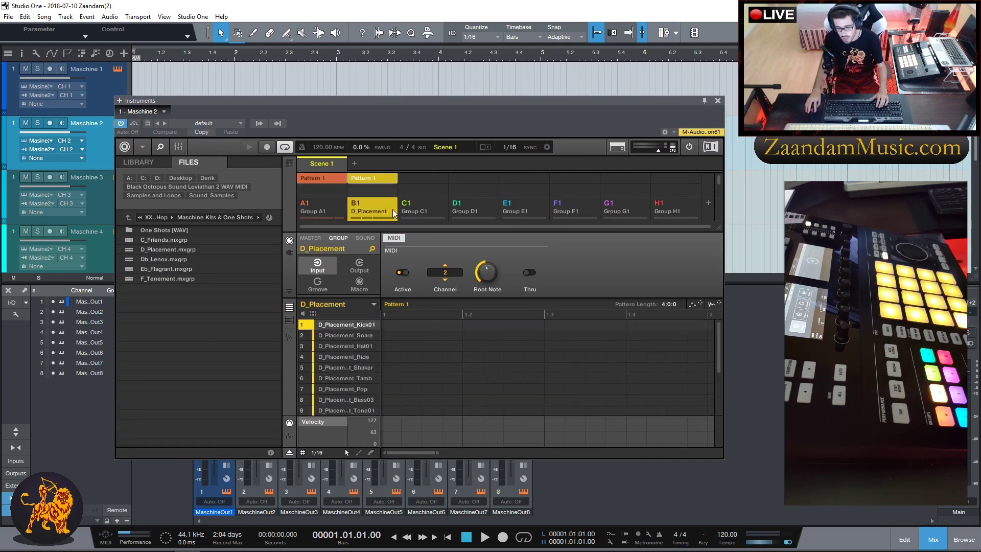
{"action": "left_click", "coordinate": [427, 207]}
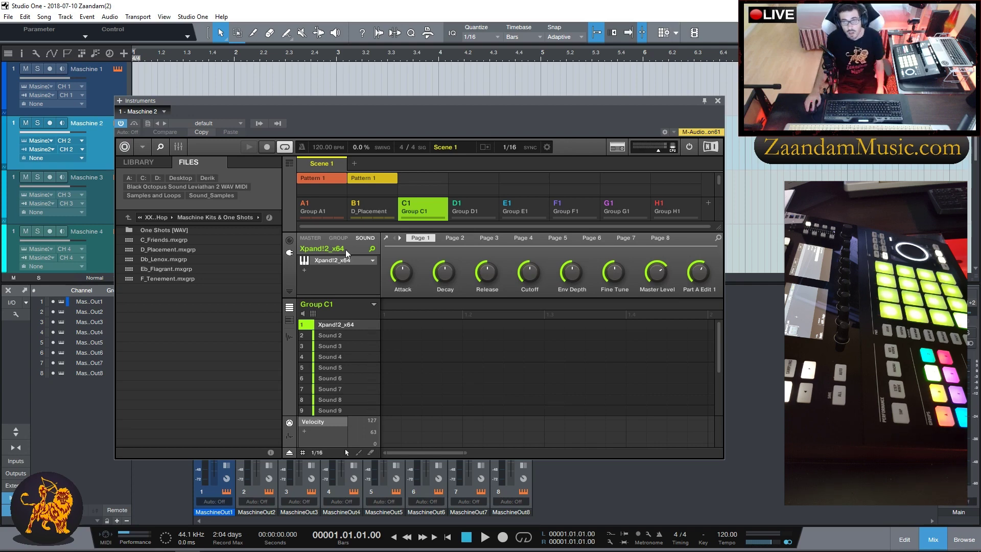
{"action": "left_click", "coordinate": [329, 260]}
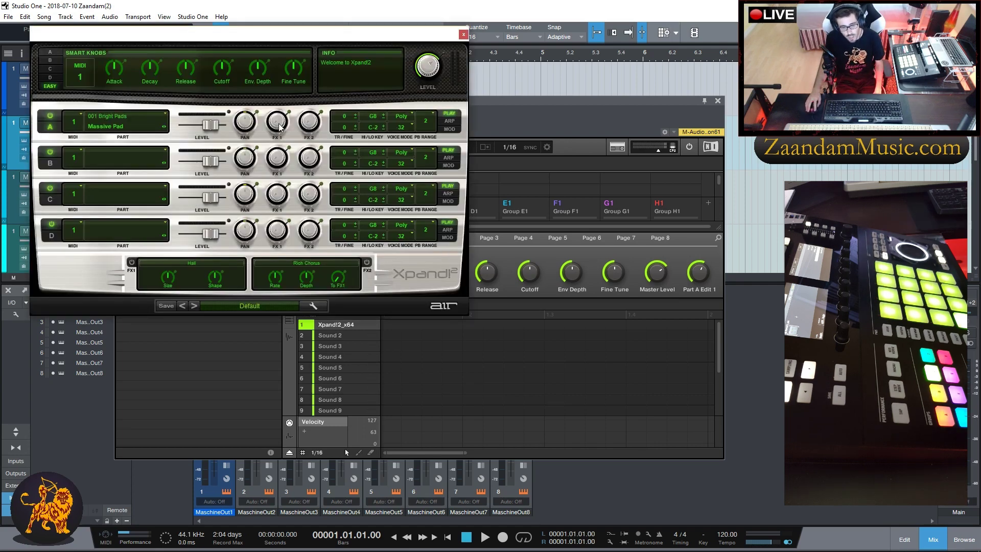
{"action": "left_click", "coordinate": [249, 307]}
{"action": "mouse_move", "coordinate": [244, 360]}
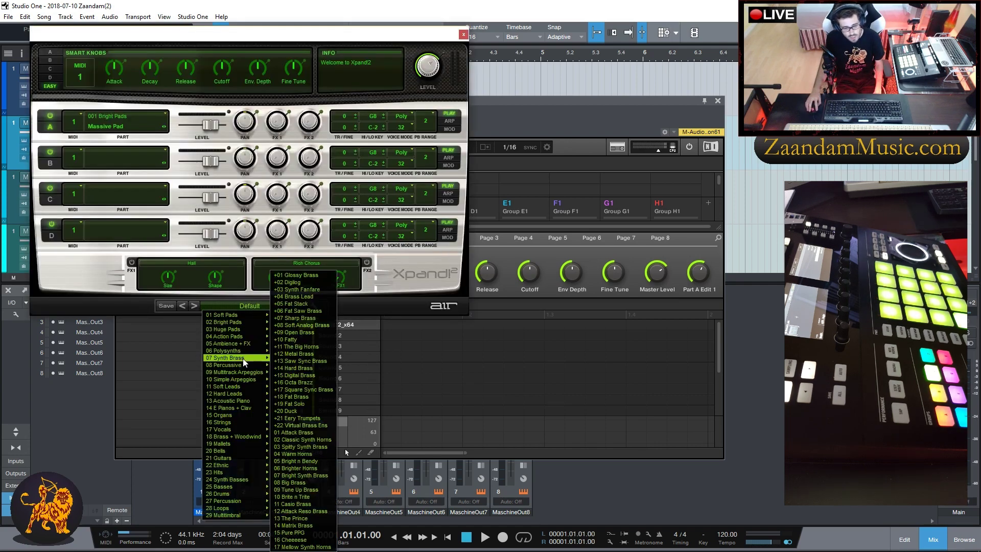
{"action": "mouse_move", "coordinate": [235, 387]}
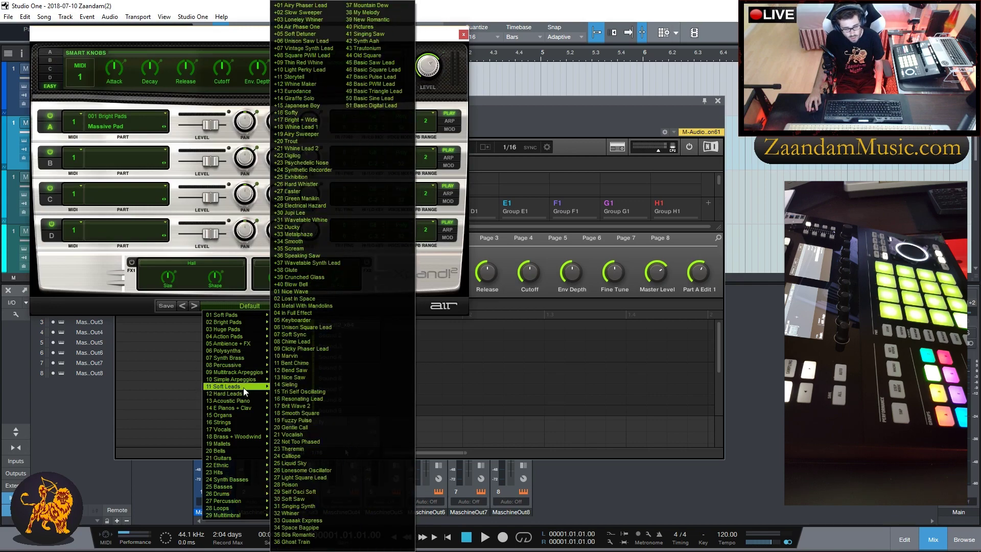
{"action": "left_click", "coordinate": [296, 392]}
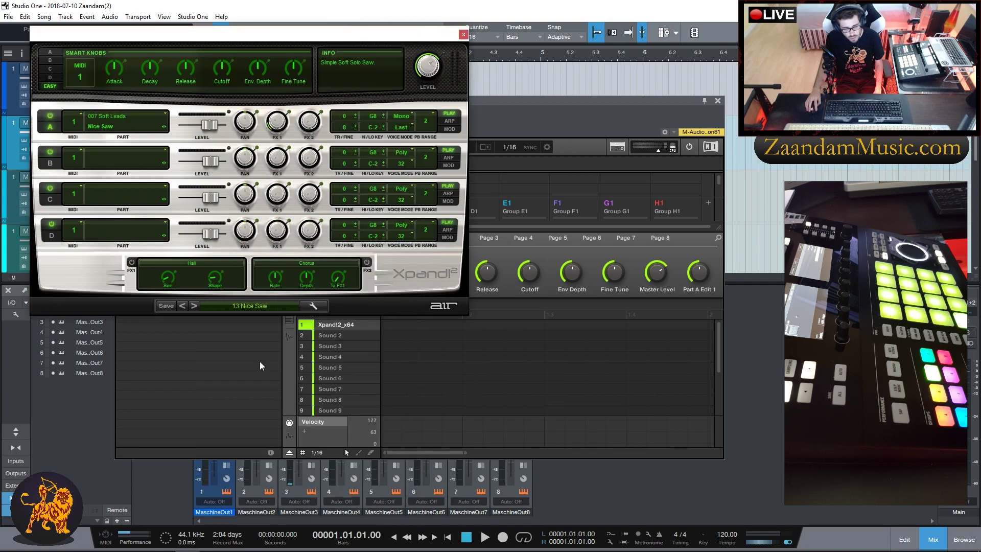
{"action": "left_click", "coordinate": [462, 34]}
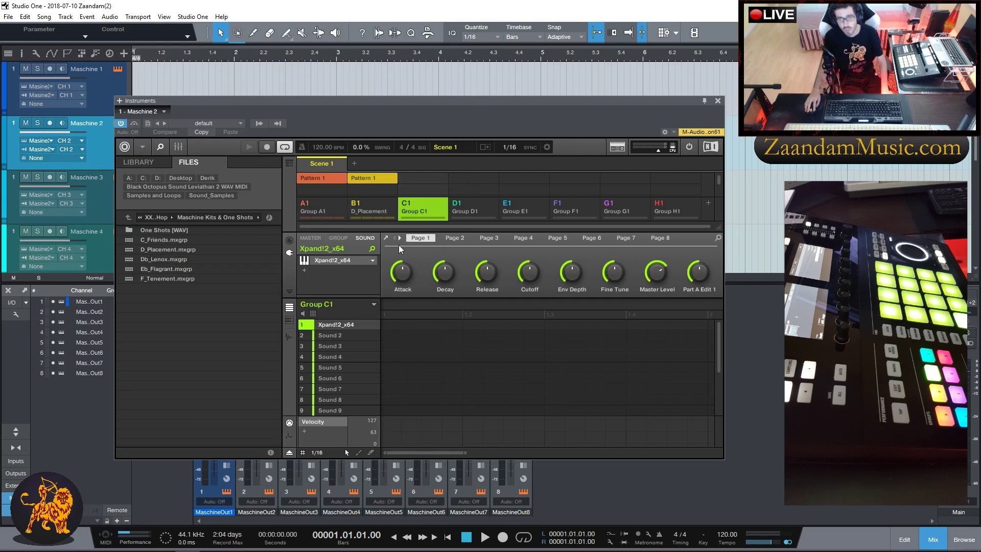
{"action": "left_click", "coordinate": [717, 101]}
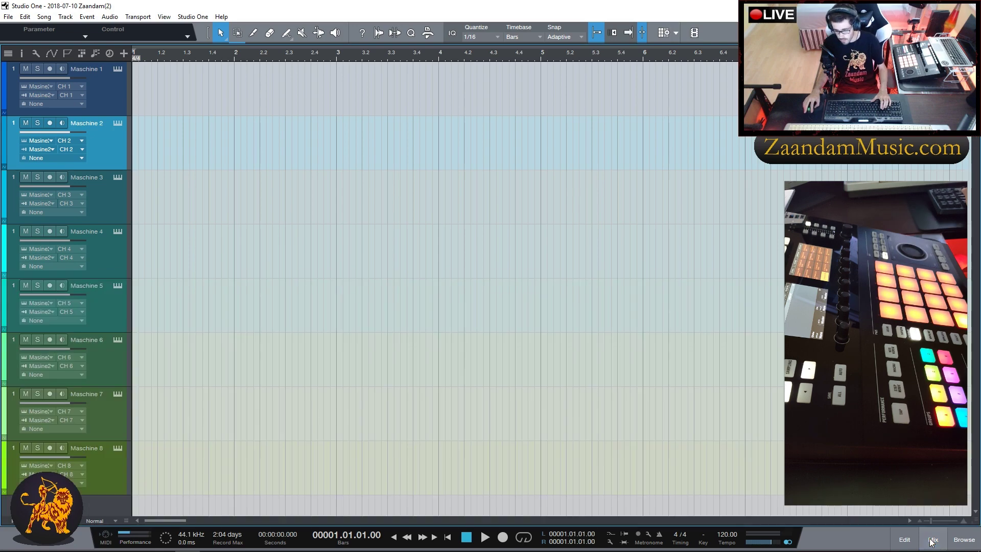
Rename the Maschine 1 track as Group A and the Maschine 2 track as Group B
{"action": "left_click", "coordinate": [932, 541]}
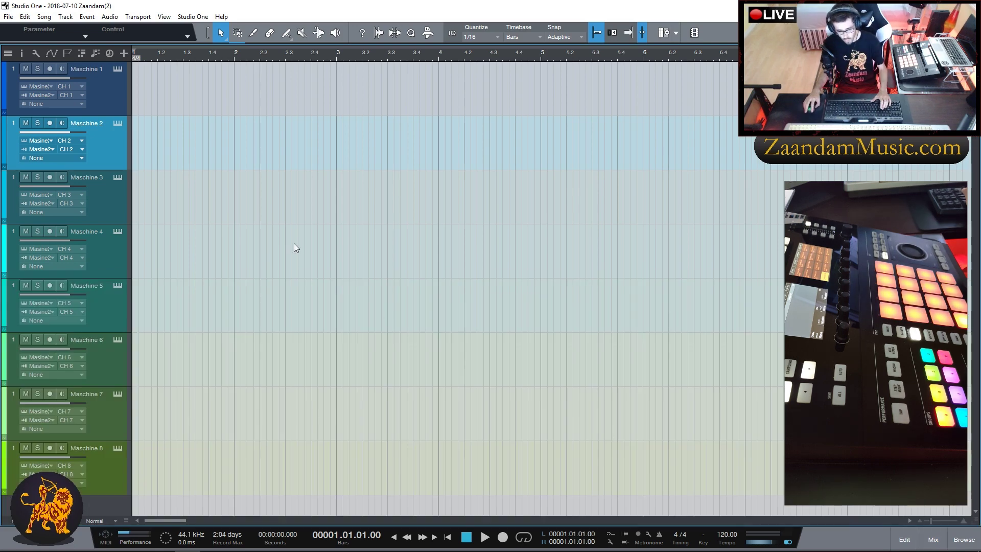
{"action": "double_click", "coordinate": [95, 71]}
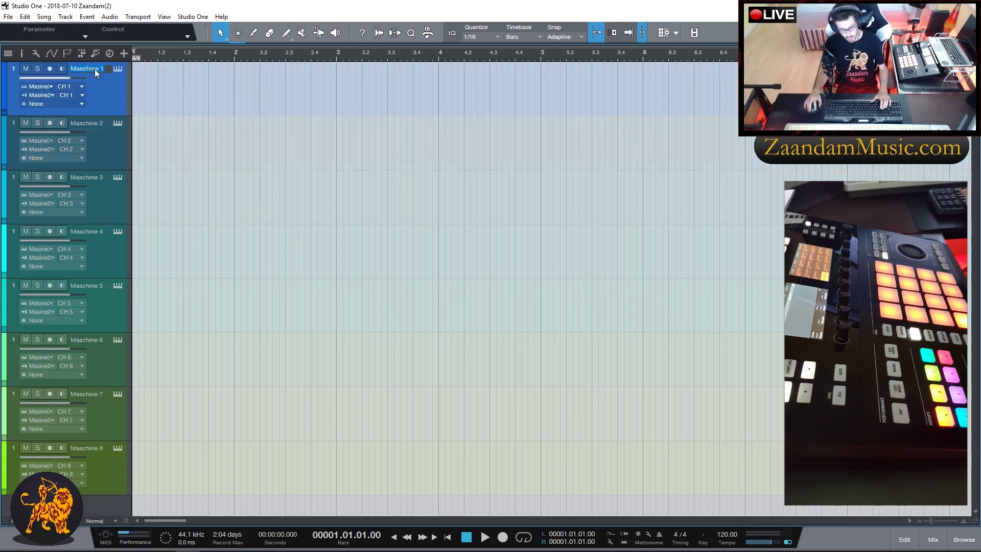
{"action": "type", "text": "Group A"}
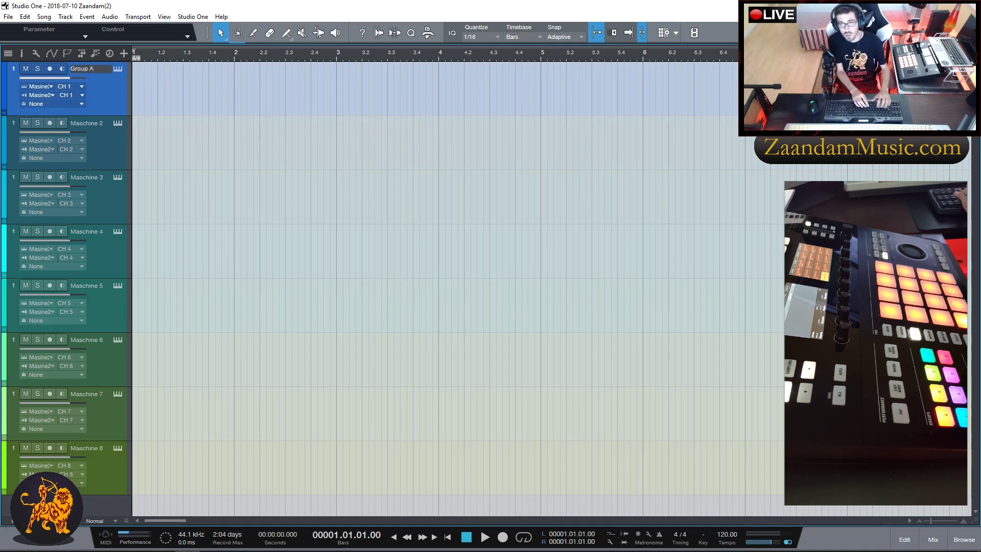
{"action": "key", "text": "Tab"}
{"action": "type", "text": "Group B"}
{"action": "key", "text": "Tab"}
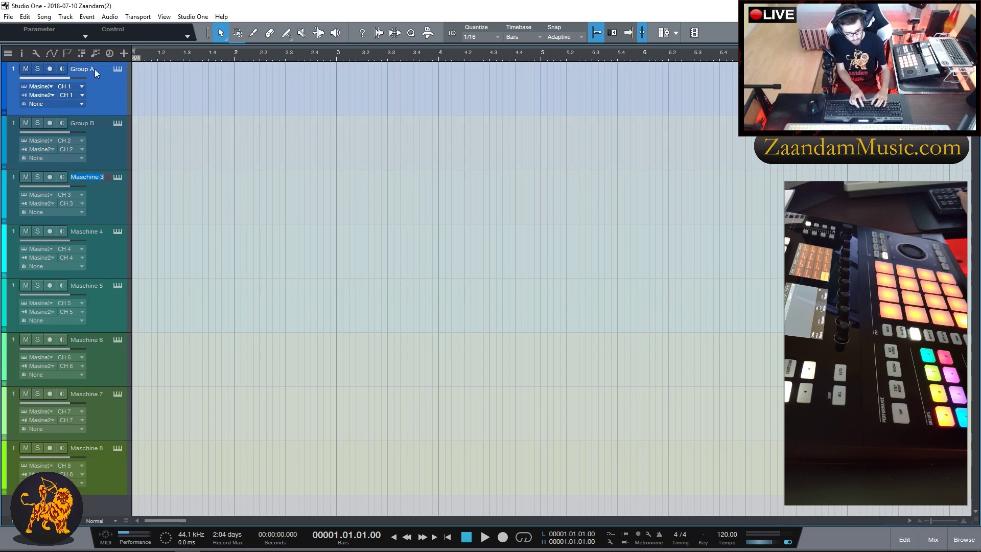
Rename the Maschine 3, 4 and 5 tracks as Group C, Group D and Group E
{"action": "type", "text": "Group C"}
{"action": "key", "text": "Tab"}
{"action": "type", "text": "Group D"}
{"action": "key", "text": "Tab"}
{"action": "type", "text": "Grou"}
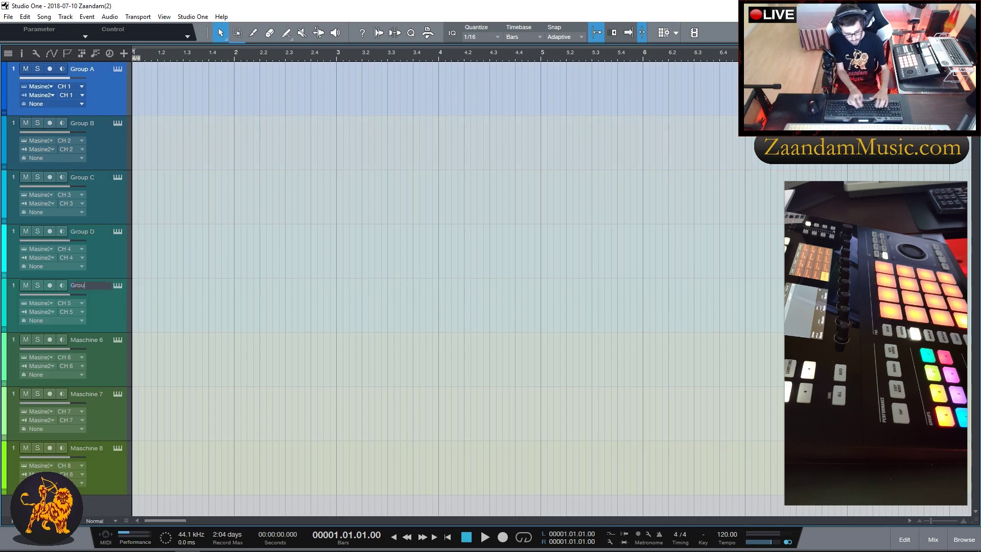
{"action": "type", "text": "p"}
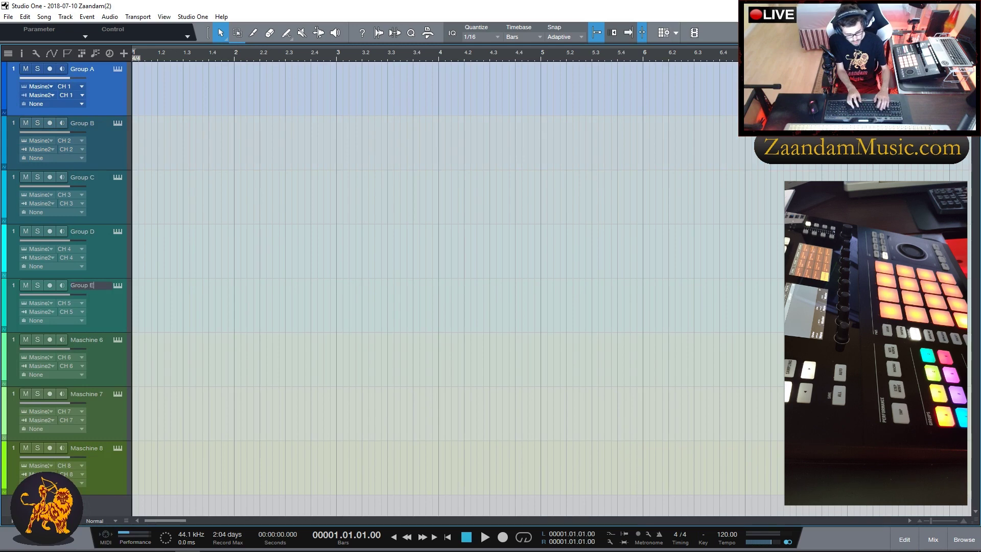
{"action": "type", "text": " E"}
{"action": "key", "text": "Tab"}
Rename the Maschine 6, 7 and 8 tracks as Group D, Group E and Group H
{"action": "type", "text": "Gro"}
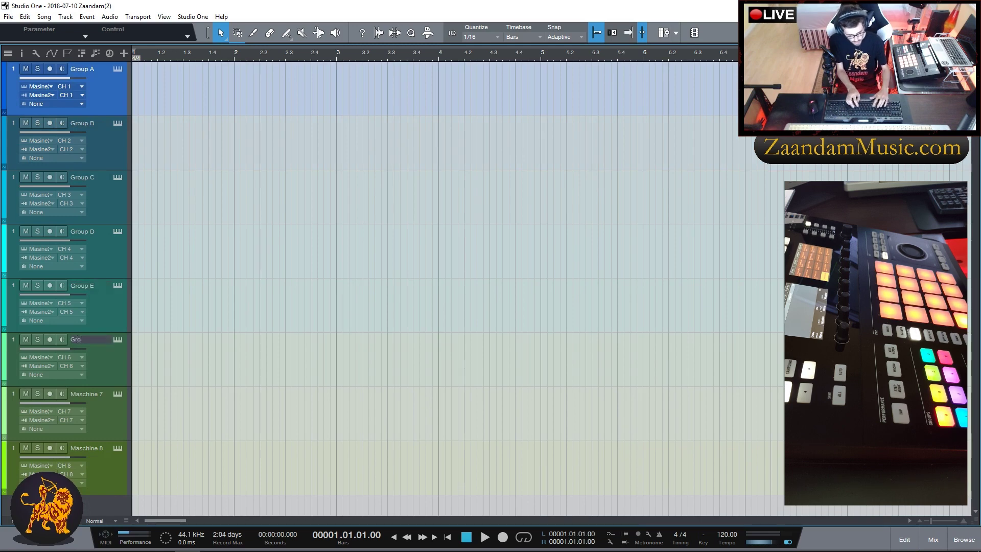
{"action": "type", "text": "up D"}
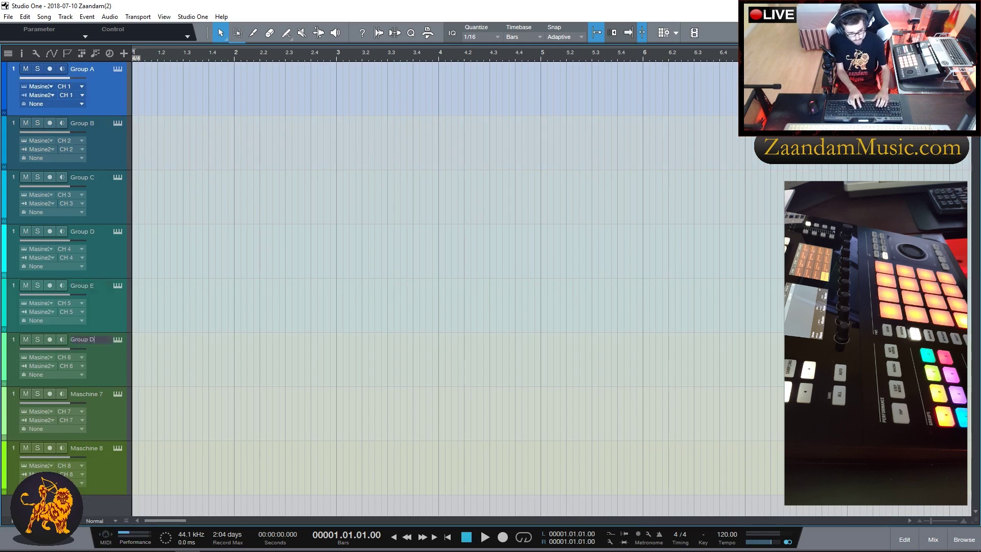
{"action": "key", "text": "Tab"}
{"action": "type", "text": "Group"}
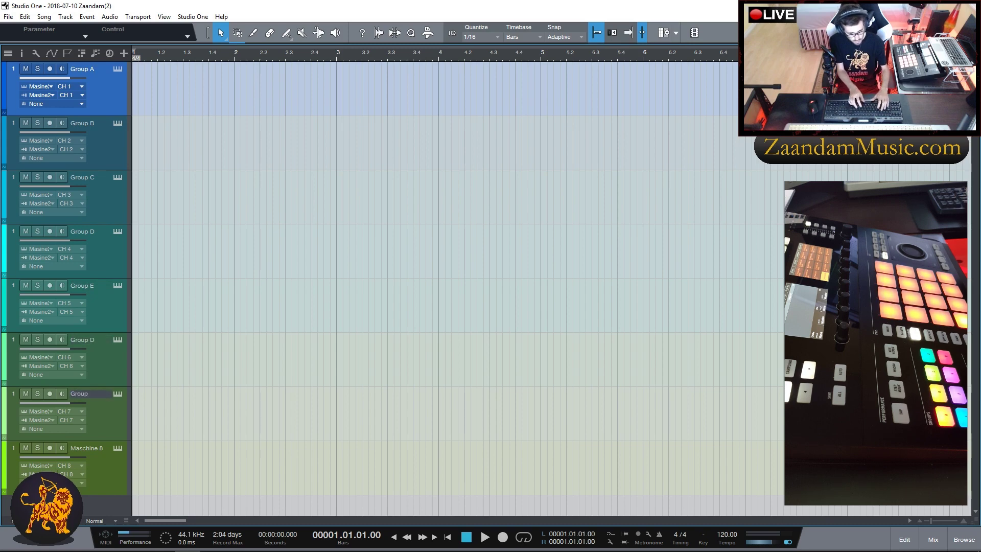
{"action": "type", "text": " E"}
{"action": "key", "text": "Tab"}
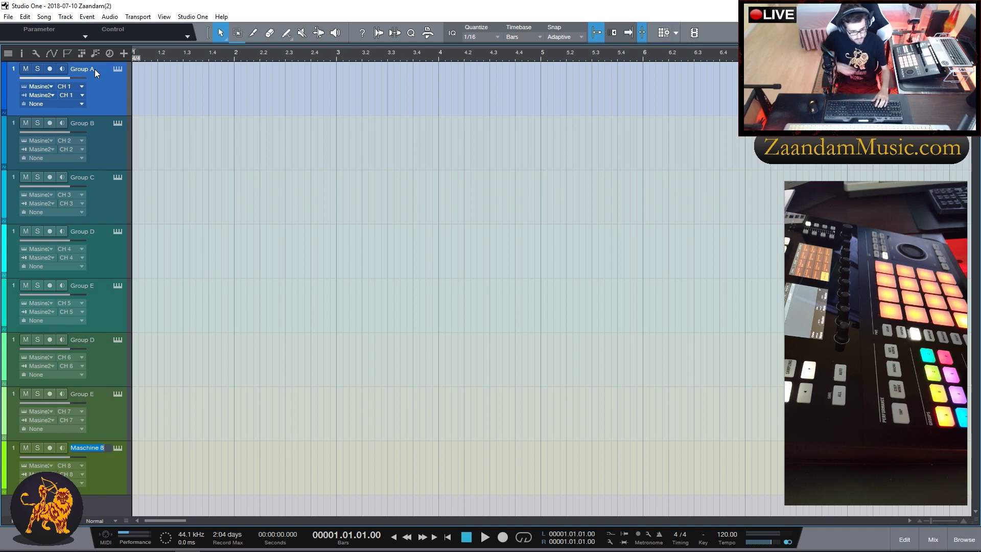
{"action": "type", "text": "Group H"}
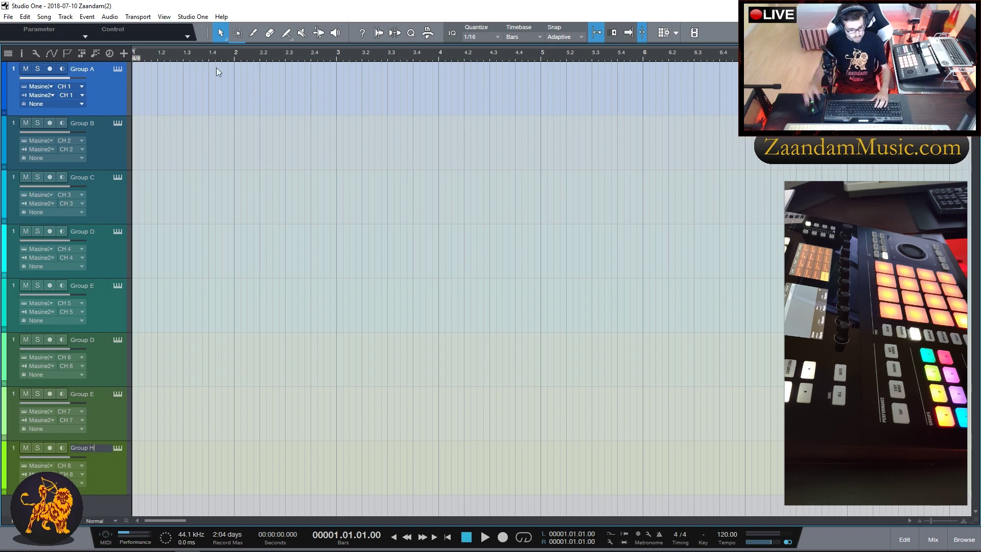
Correct the names of the sixth and seventh tracks to Group F and Group G
{"action": "left_click", "coordinate": [93, 342]}
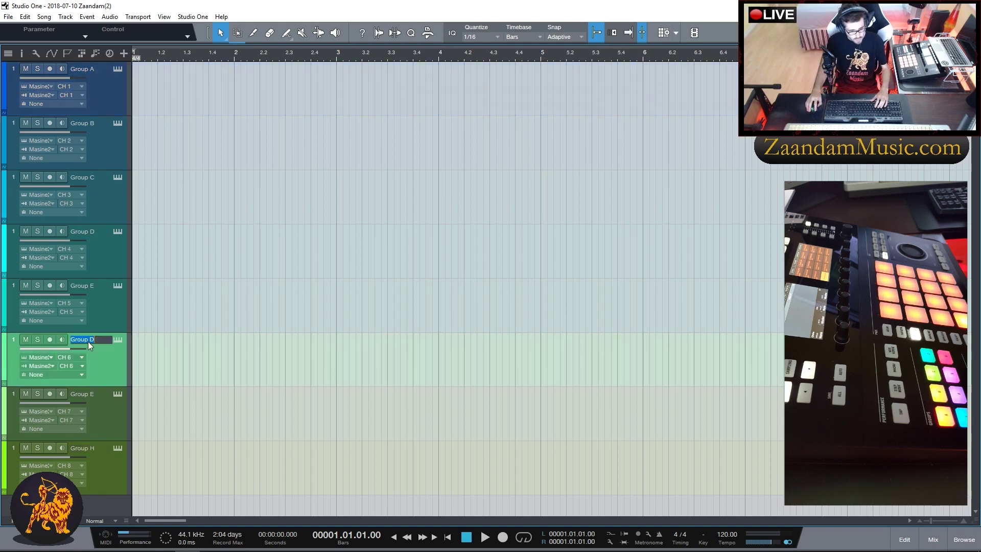
{"action": "type", "text": "Group "}
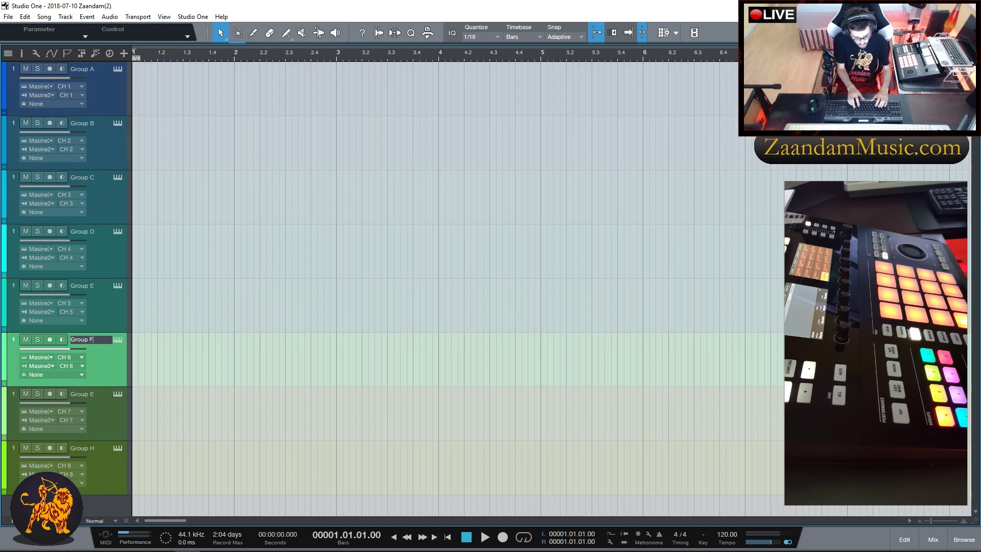
{"action": "type", "text": "F"}
{"action": "key", "text": "Tab"}
{"action": "type", "text": "Group "}
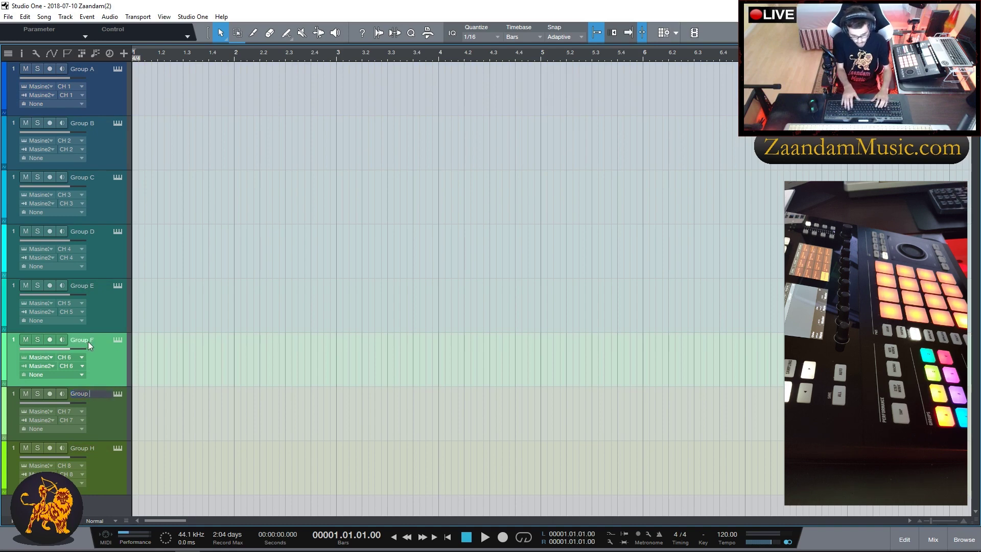
{"action": "type", "text": "G"}
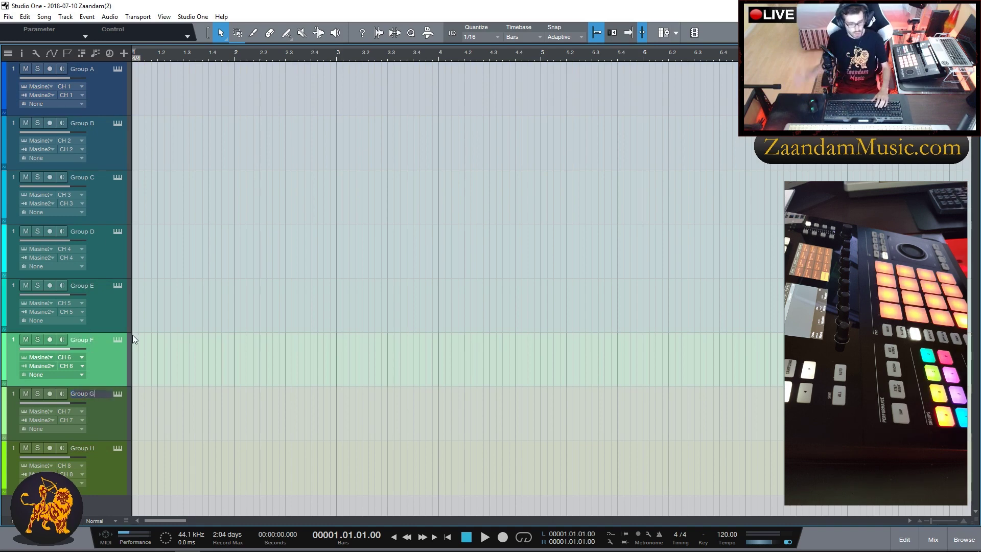
Colour the Group A track orange and the Group B track yellow
{"action": "left_click", "coordinate": [99, 72]}
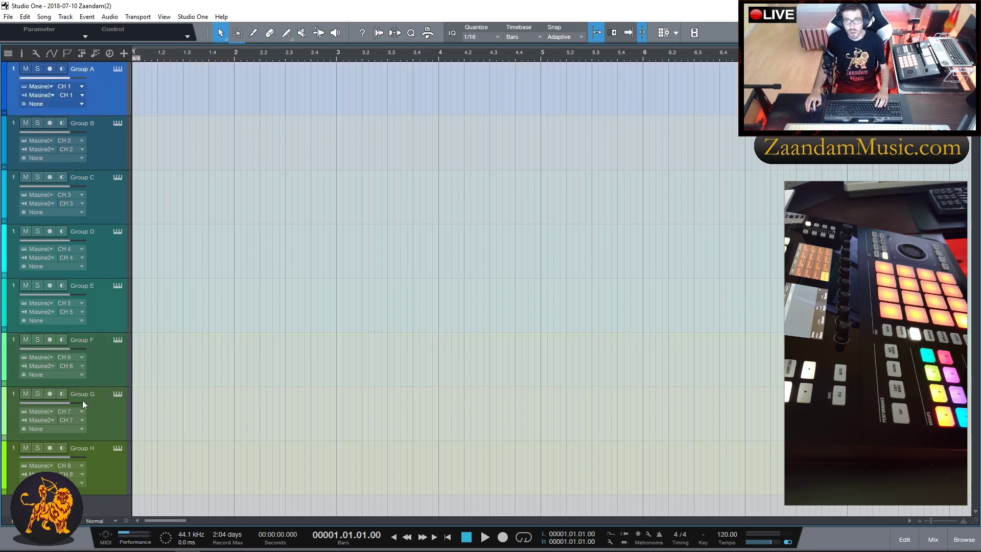
{"action": "left_click", "coordinate": [6, 87]}
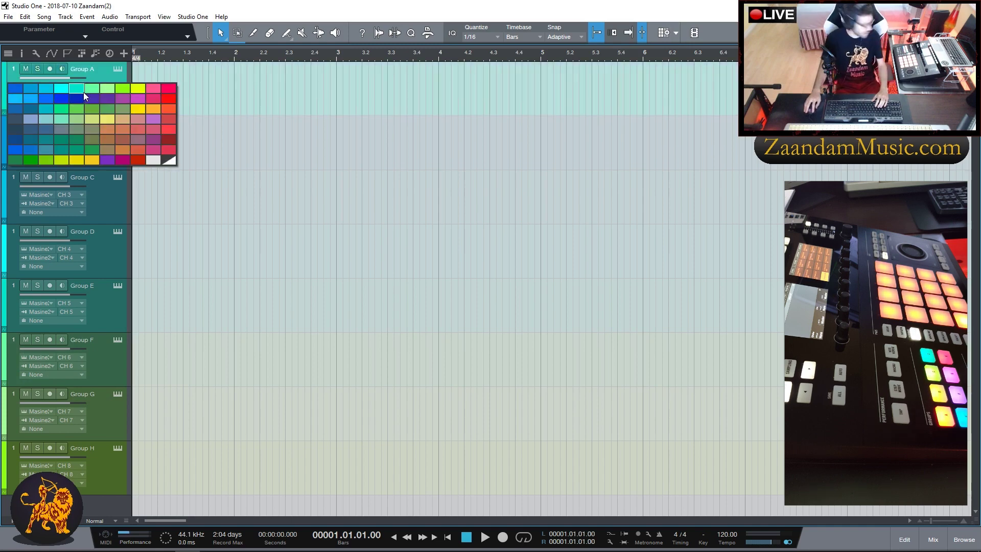
{"action": "left_click", "coordinate": [123, 150]}
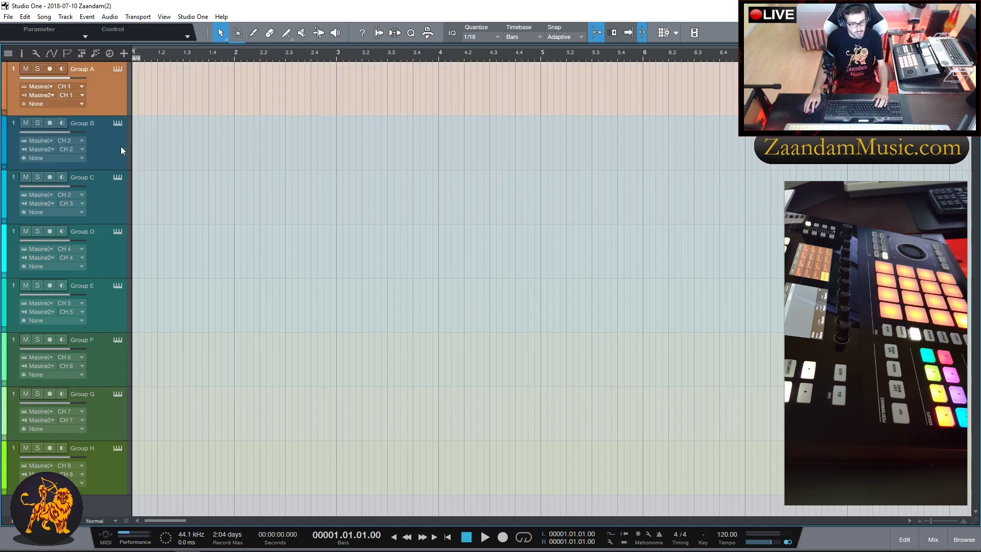
{"action": "left_click", "coordinate": [6, 136]}
{"action": "left_click", "coordinate": [7, 137]}
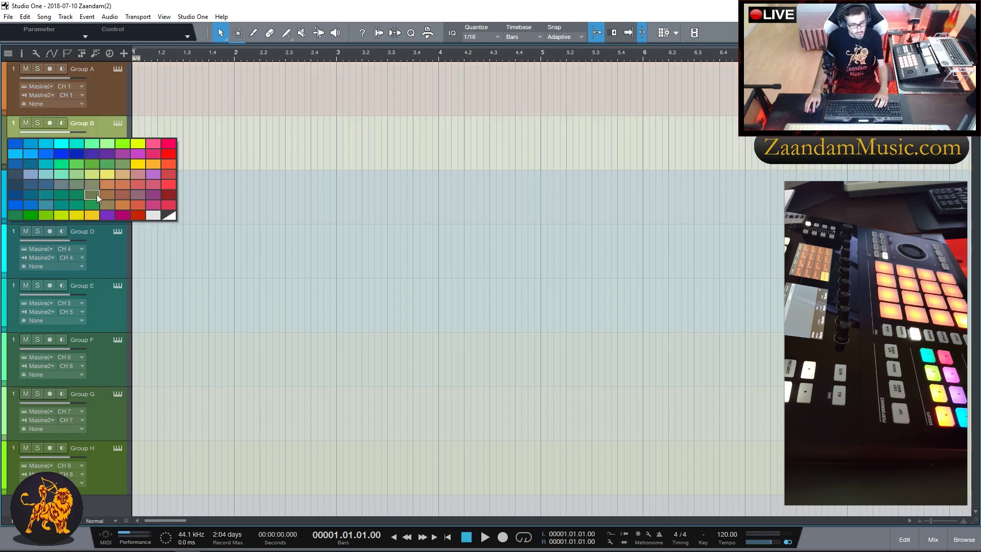
{"action": "left_click", "coordinate": [93, 214]}
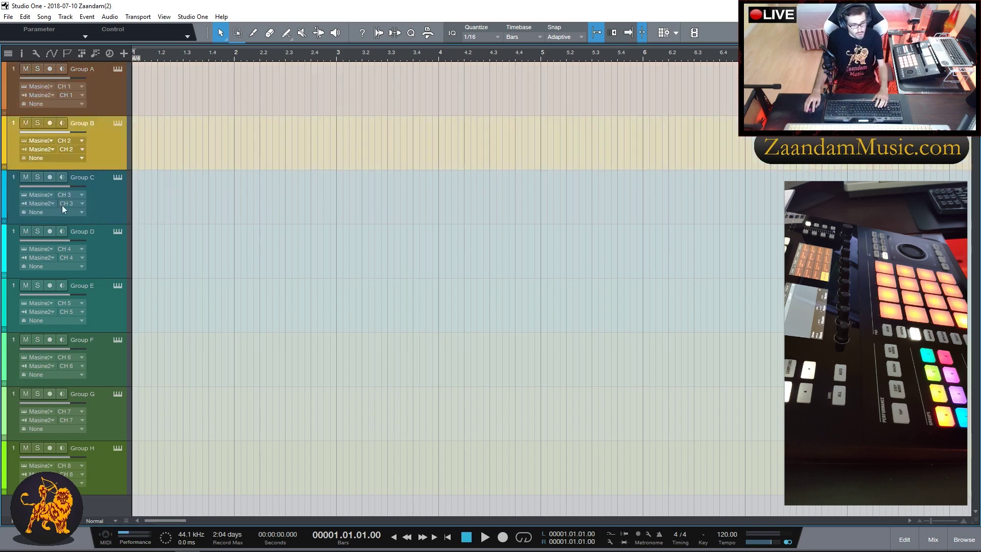
Colour the Group C track bright green and the Group D track turquoise
{"action": "left_click", "coordinate": [7, 198]}
{"action": "left_click", "coordinate": [8, 197]}
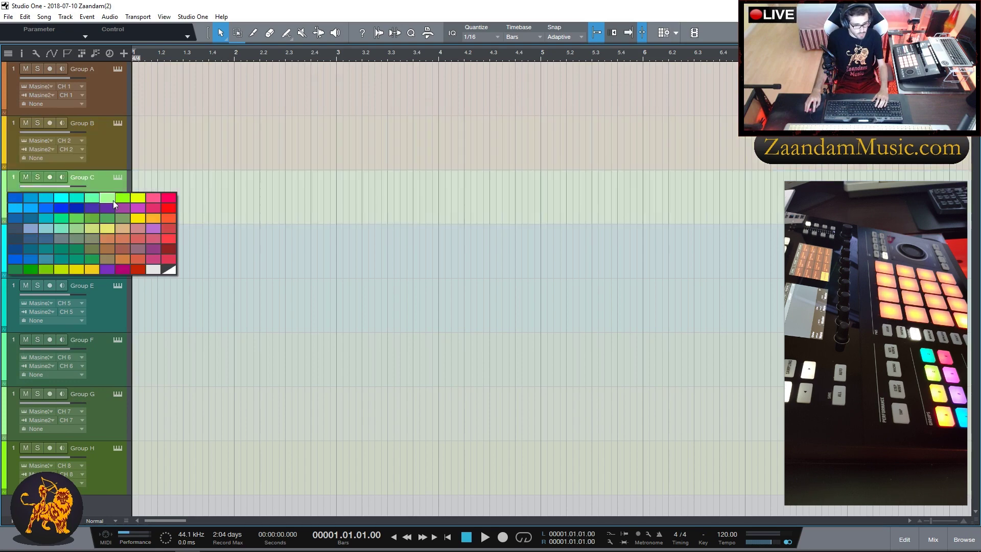
{"action": "left_click", "coordinate": [122, 197]}
{"action": "left_click", "coordinate": [4, 247]}
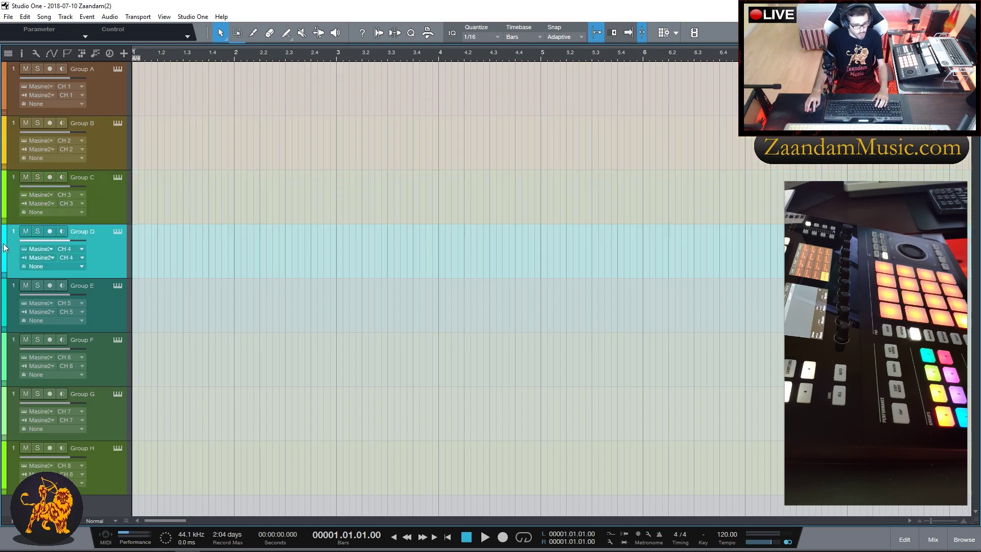
{"action": "left_click", "coordinate": [5, 247]}
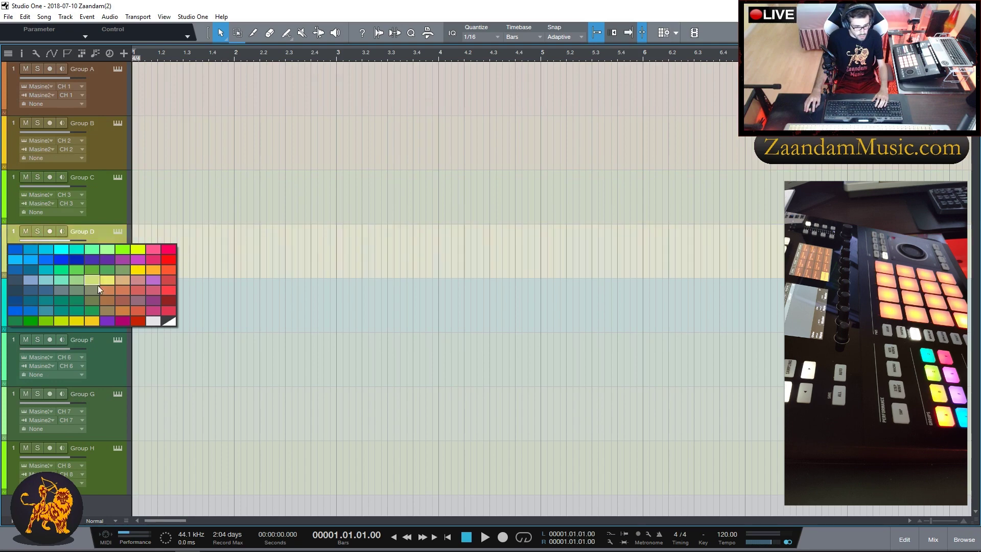
{"action": "left_click", "coordinate": [75, 250]}
Colour the Group E track blue and the Group F track purple
{"action": "left_click", "coordinate": [6, 305]}
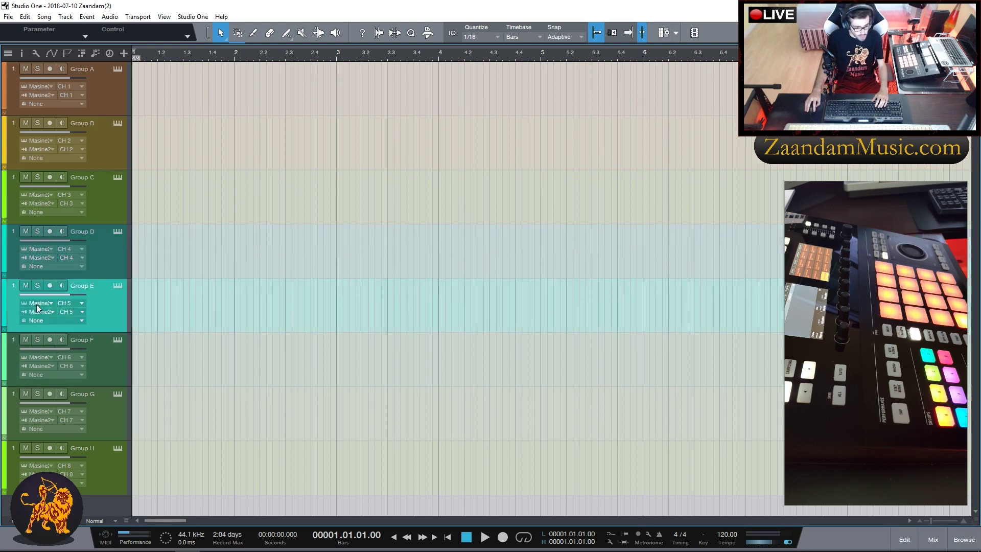
{"action": "left_click", "coordinate": [7, 301]}
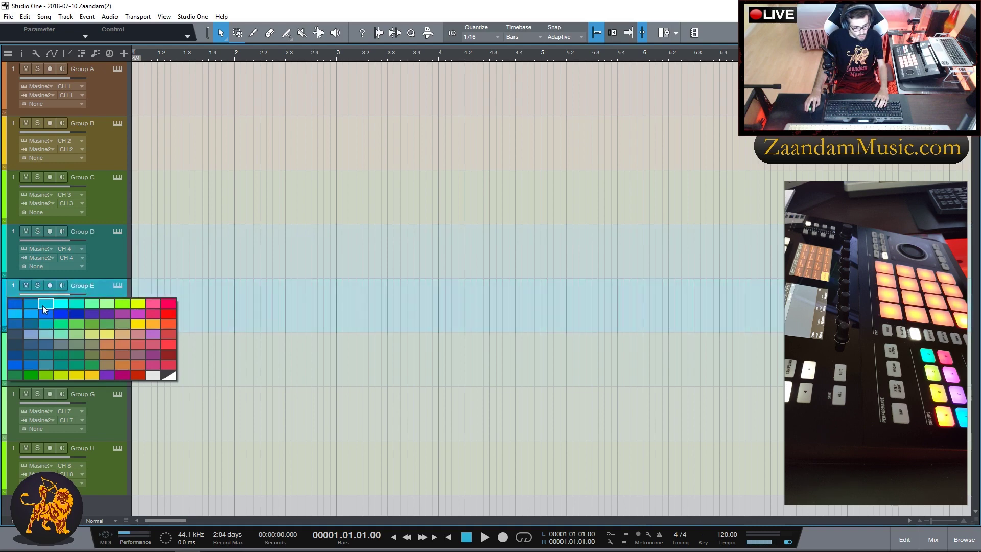
{"action": "left_click", "coordinate": [45, 311]}
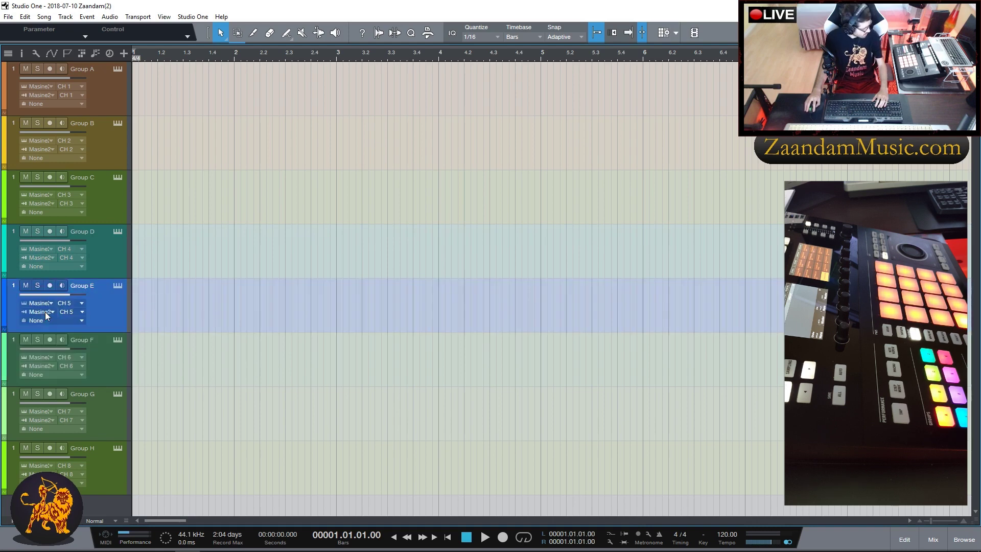
{"action": "left_click", "coordinate": [6, 352]}
{"action": "left_click", "coordinate": [6, 351]}
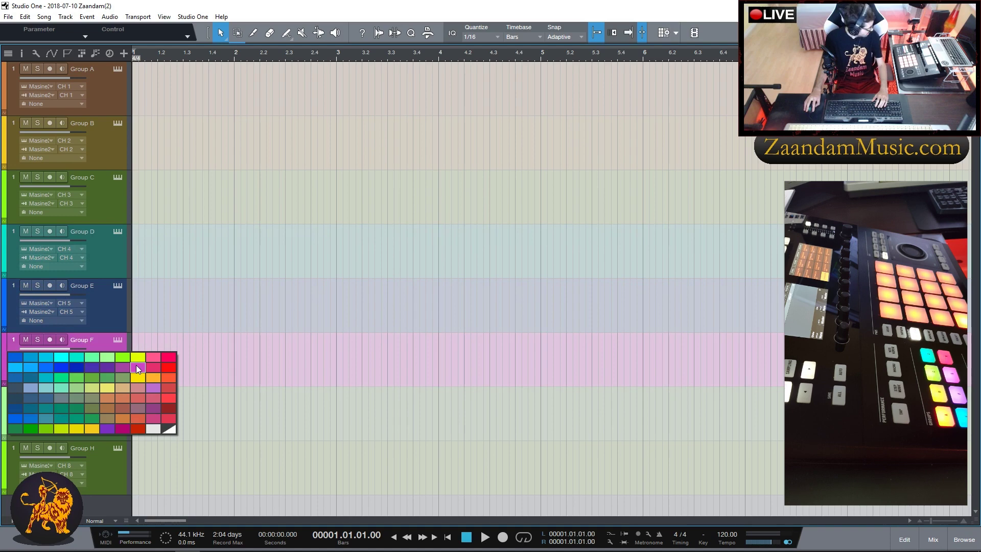
{"action": "left_click", "coordinate": [112, 431]}
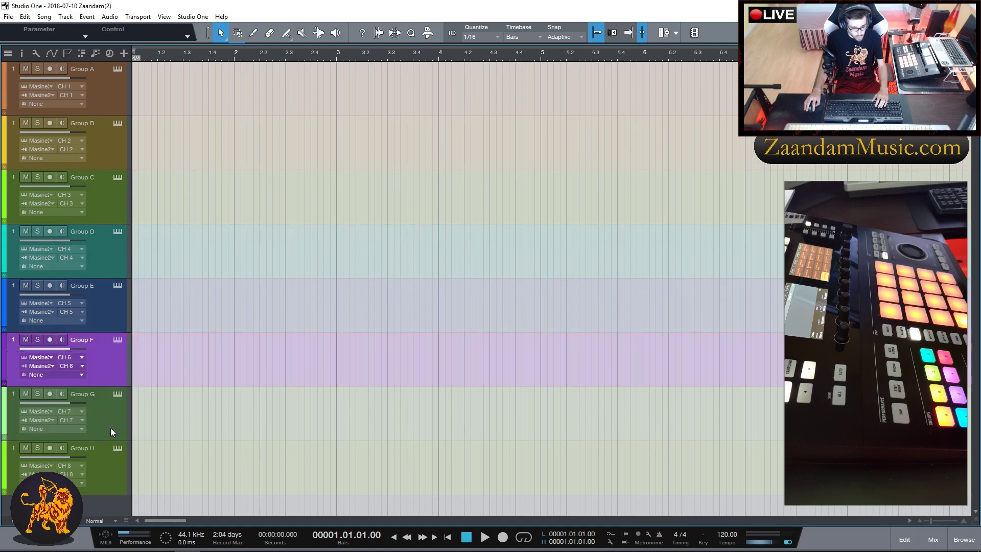
Colour the Group G track pink and the Group H track red
{"action": "left_click", "coordinate": [30, 410]}
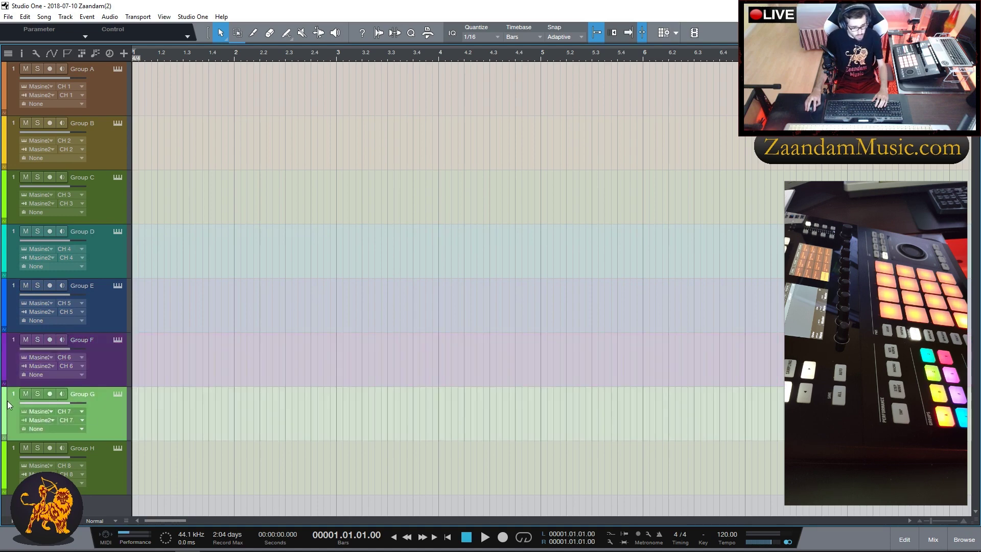
{"action": "left_click", "coordinate": [5, 406]}
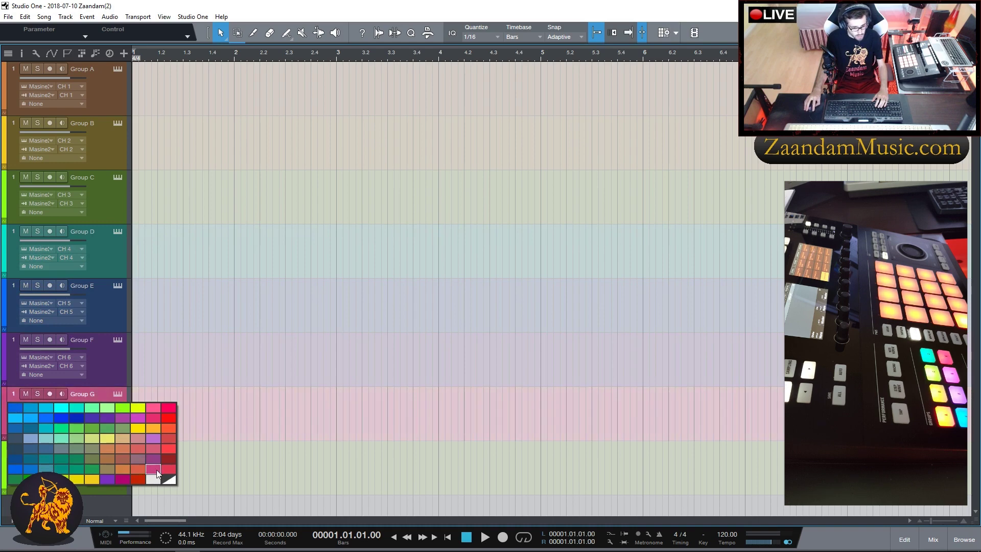
{"action": "left_click", "coordinate": [157, 473]}
{"action": "left_click", "coordinate": [4, 466]}
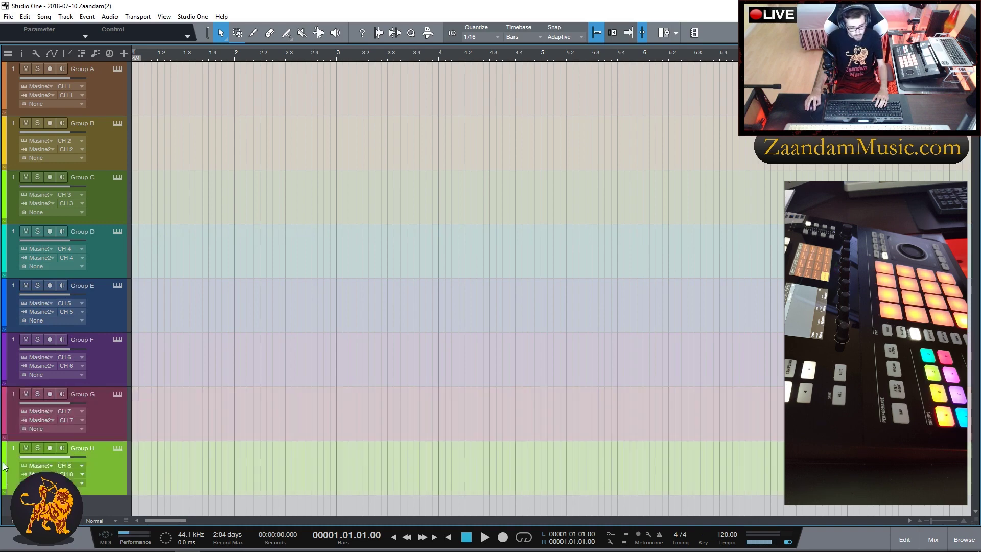
{"action": "left_click", "coordinate": [5, 466]}
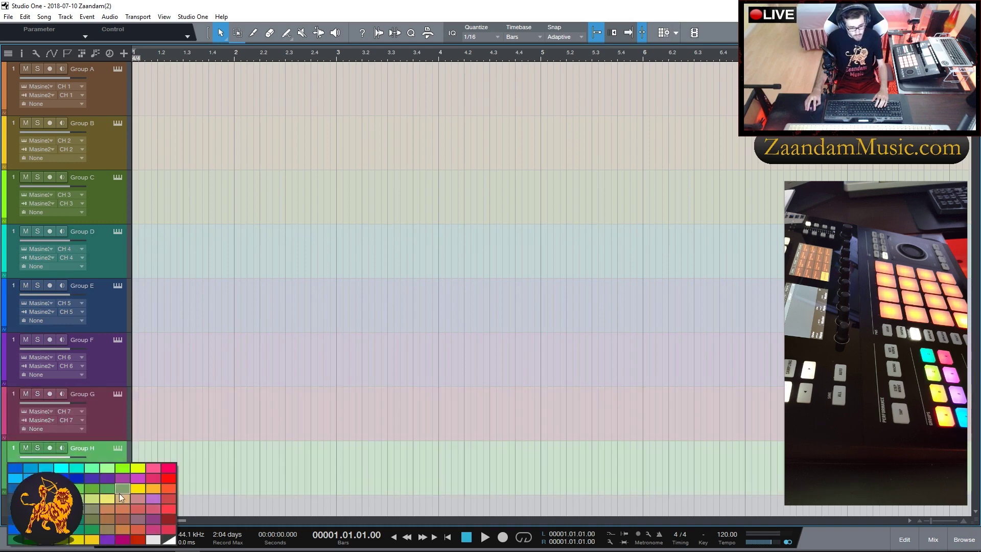
{"action": "left_click", "coordinate": [166, 477]}
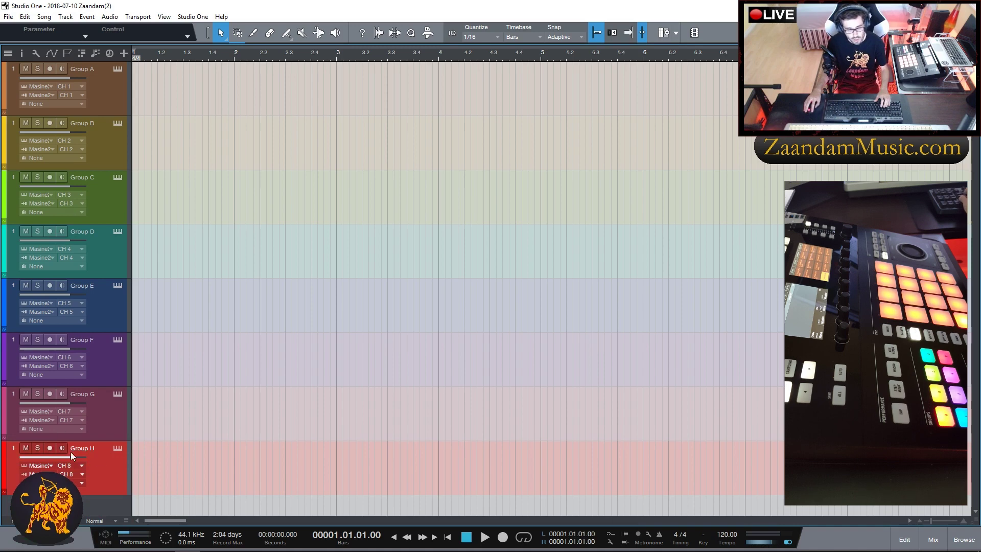
Pack the Group A through Group H tracks into a folder track and expand the folder
{"action": "left_click", "coordinate": [107, 95]}
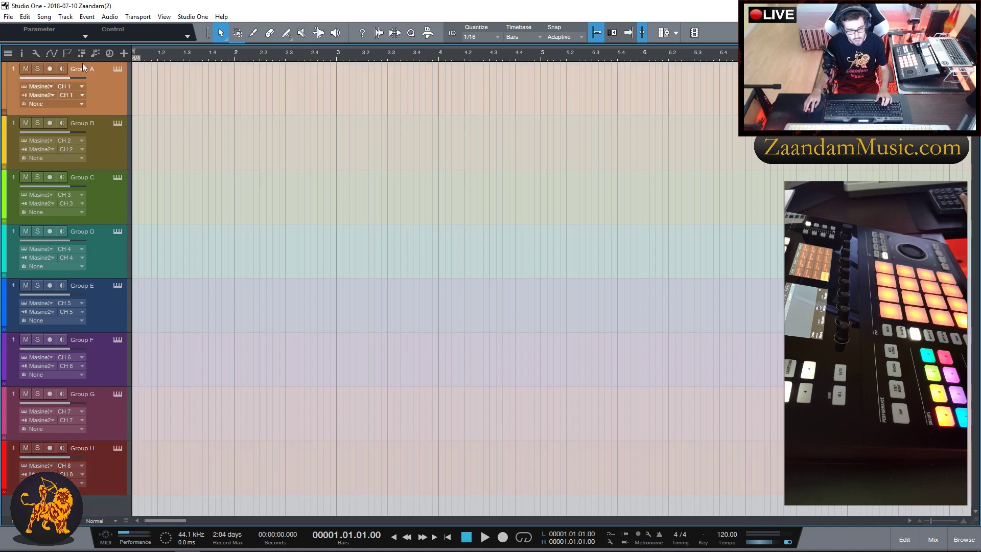
{"action": "left_click", "coordinate": [103, 473], "text": "shift"}
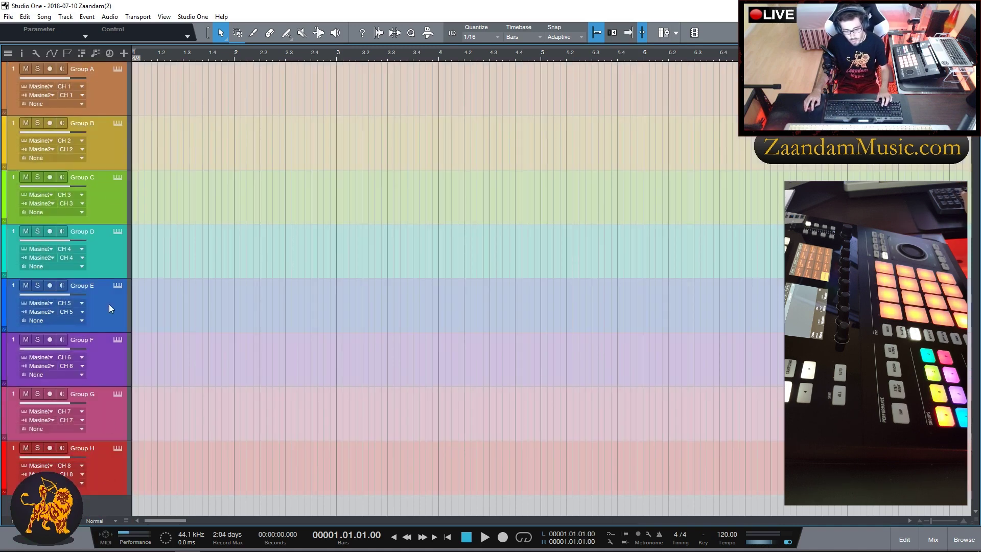
{"action": "right_click", "coordinate": [102, 92]}
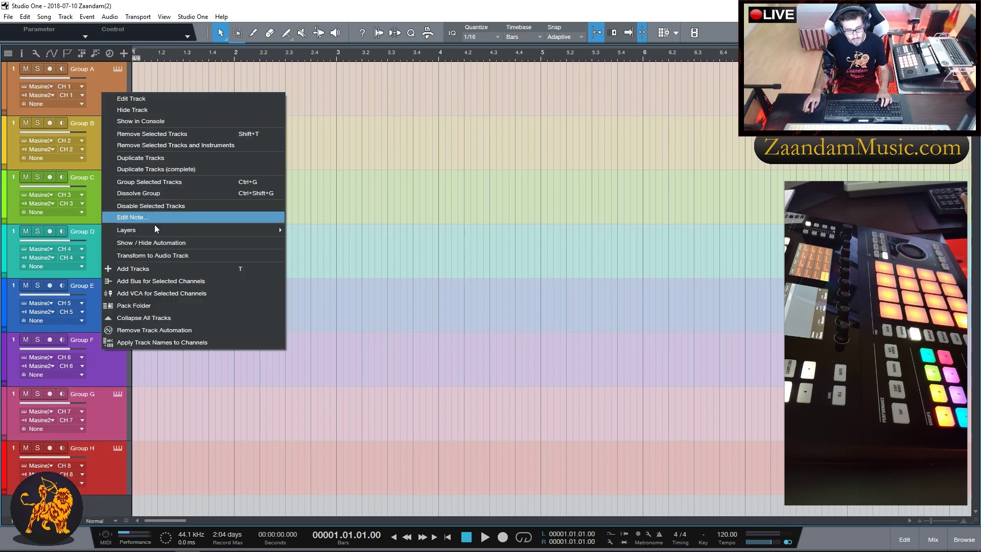
{"action": "left_click", "coordinate": [134, 306]}
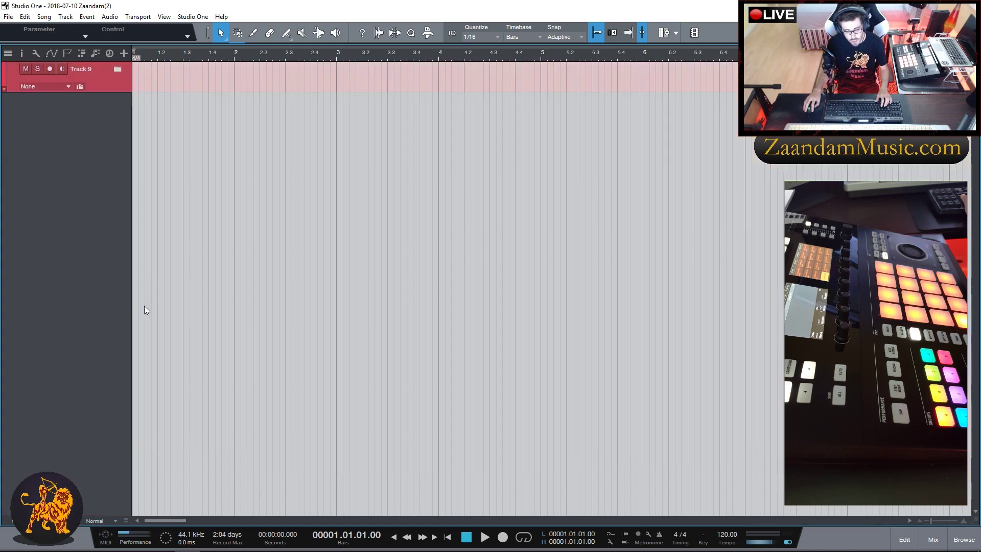
{"action": "left_click", "coordinate": [119, 69]}
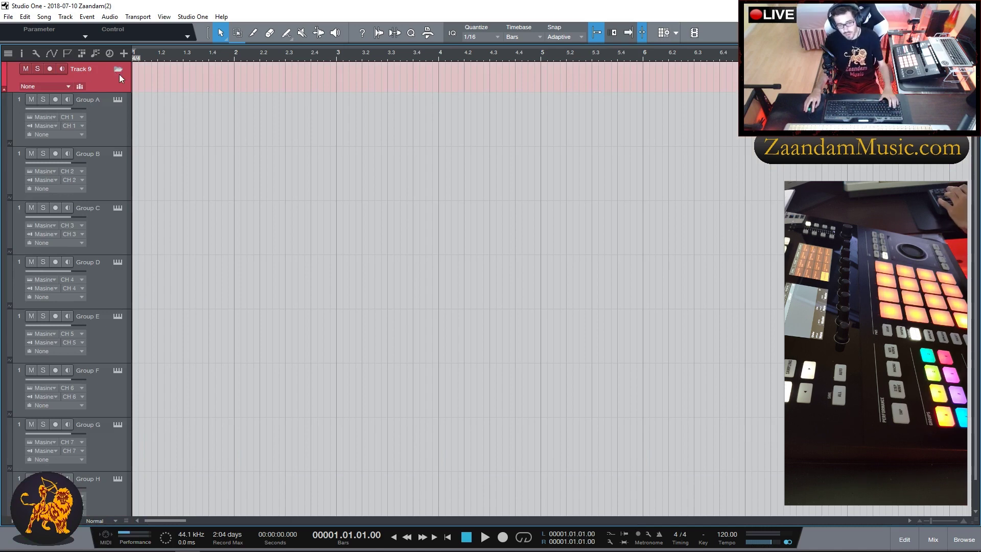
Colour the new folder track white and rename it Maschine
{"action": "left_click", "coordinate": [18, 77]}
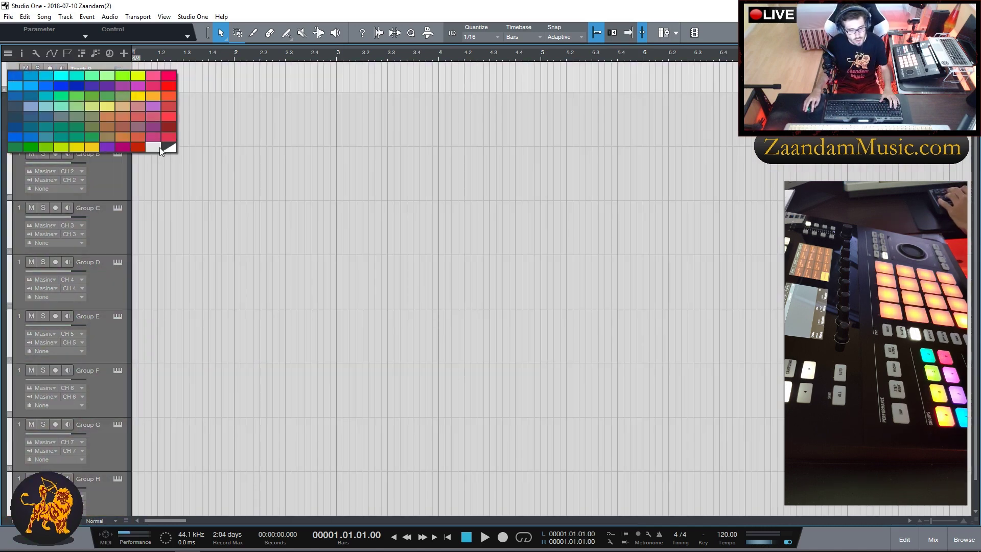
{"action": "left_click", "coordinate": [155, 149]}
{"action": "double_click", "coordinate": [89, 68]}
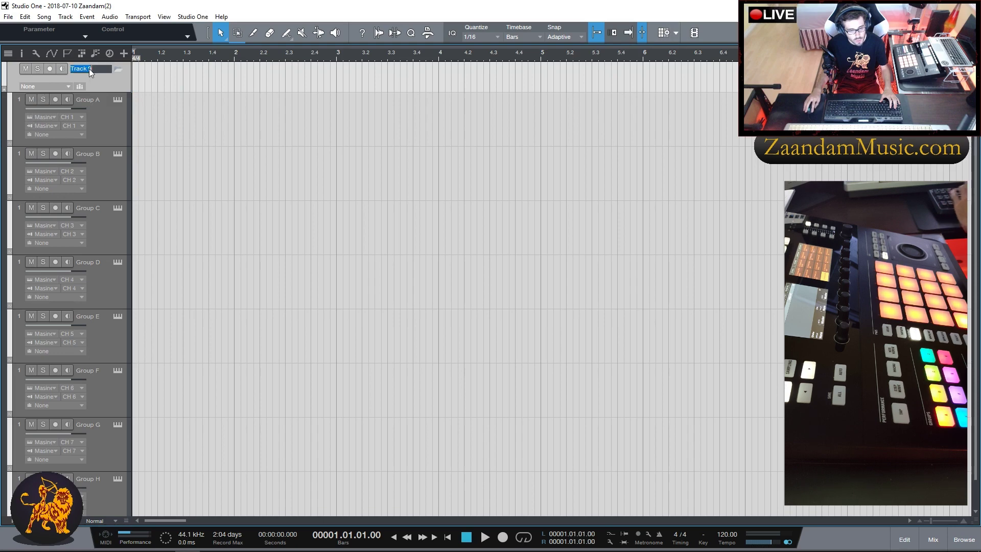
{"action": "type", "text": "Maschine"}
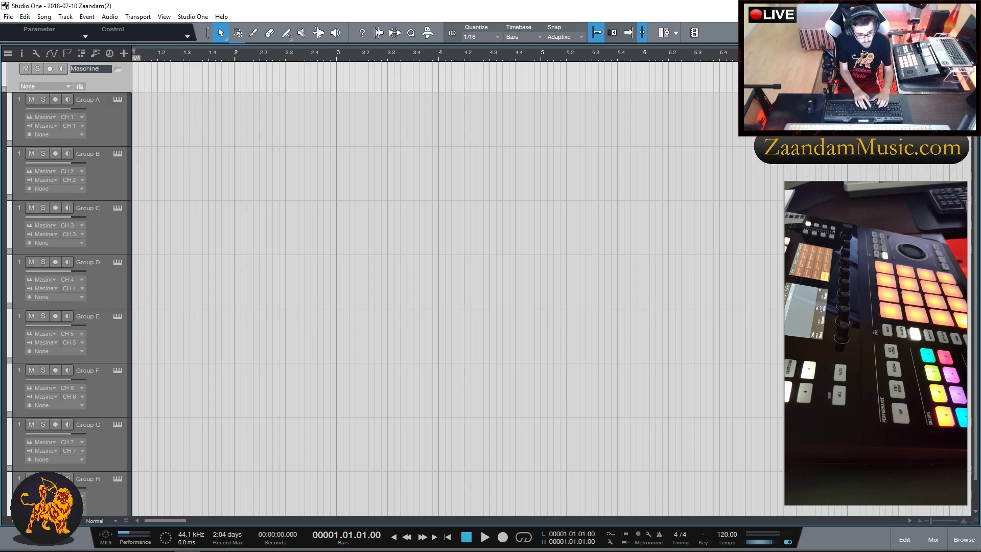
{"action": "key", "text": "Return"}
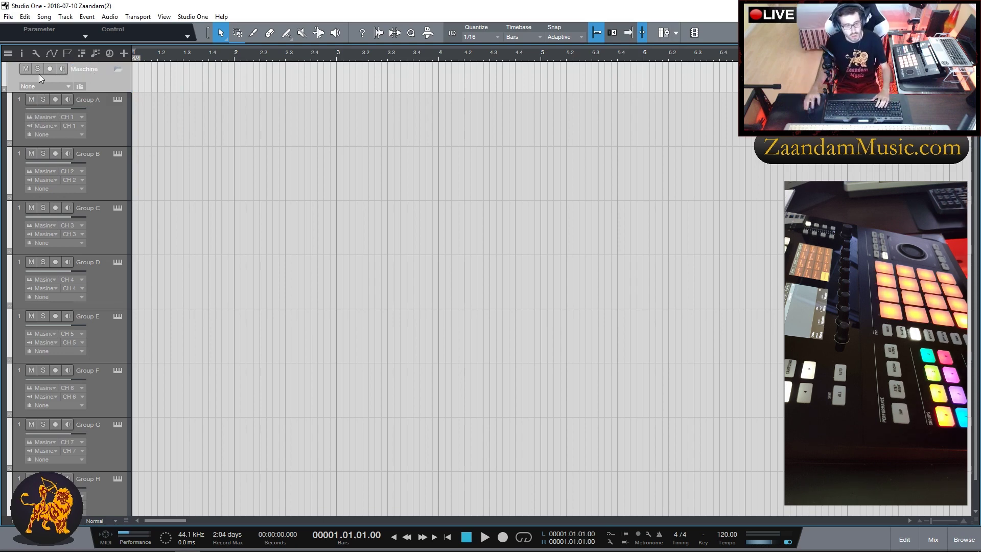
Show the mixer console together with the arrangement's track list
{"action": "left_click", "coordinate": [11, 114]}
{"action": "key", "text": "F3"}
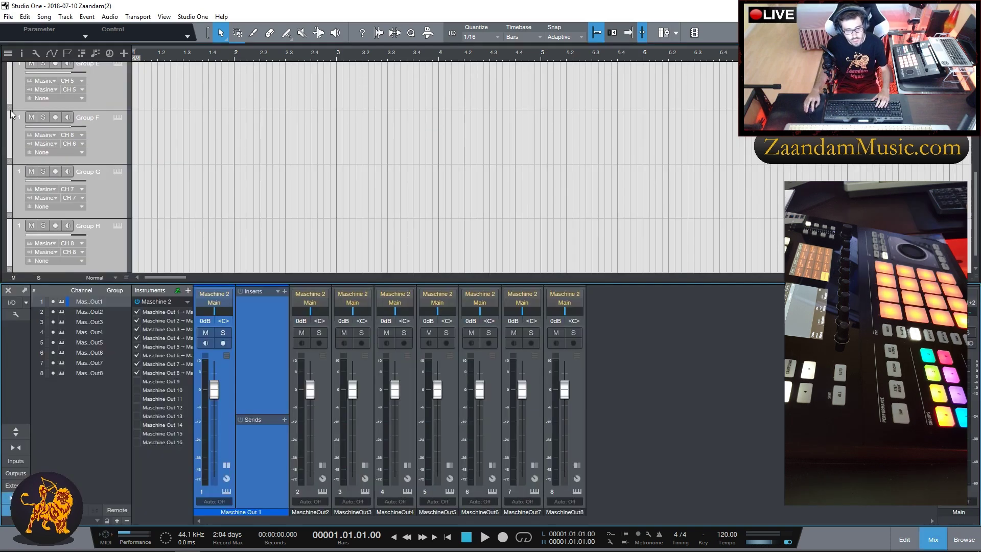
{"action": "scroll", "coordinate": [58, 165], "scroll_direction": "down", "scroll_amount": 3}
{"action": "scroll", "coordinate": [58, 165], "scroll_direction": "up", "scroll_amount": 4}
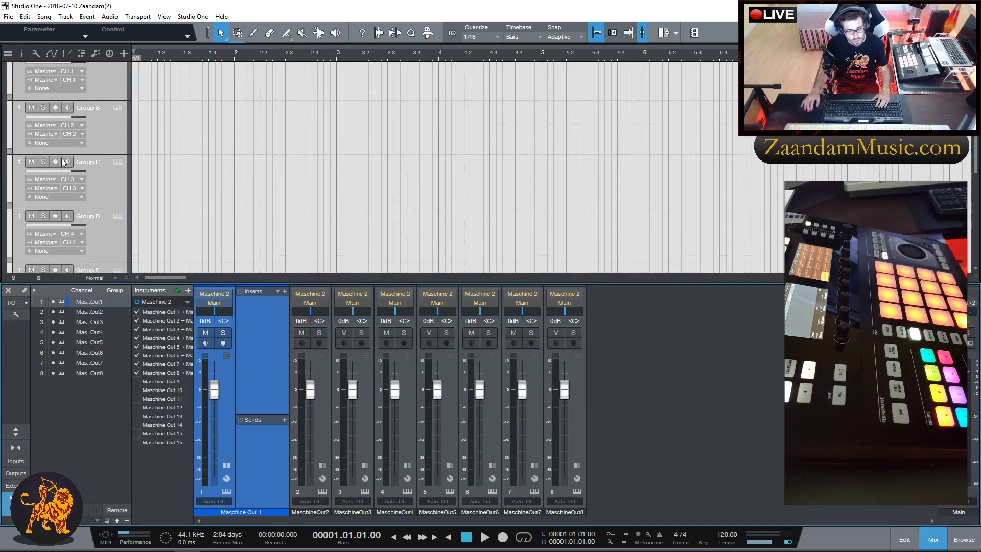
Try to give the Group A track its own orange colour inside the Maschine folder
{"action": "left_click", "coordinate": [7, 111]}
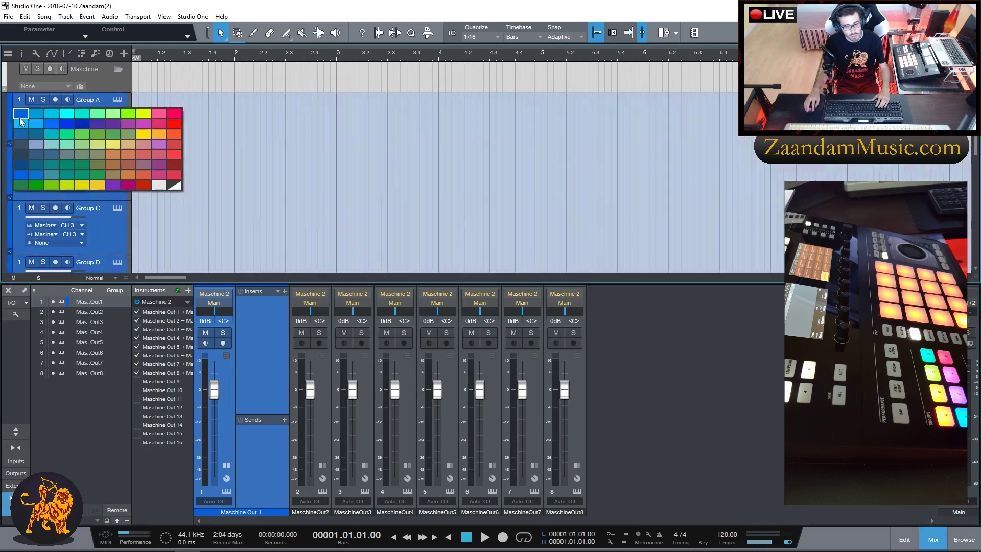
{"action": "left_click", "coordinate": [130, 176]}
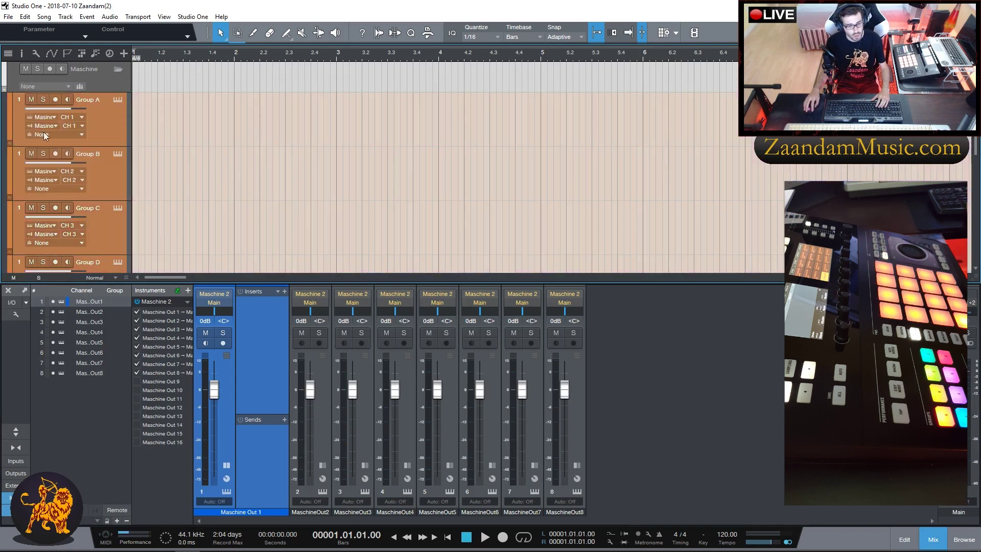
{"action": "left_click", "coordinate": [7, 154]}
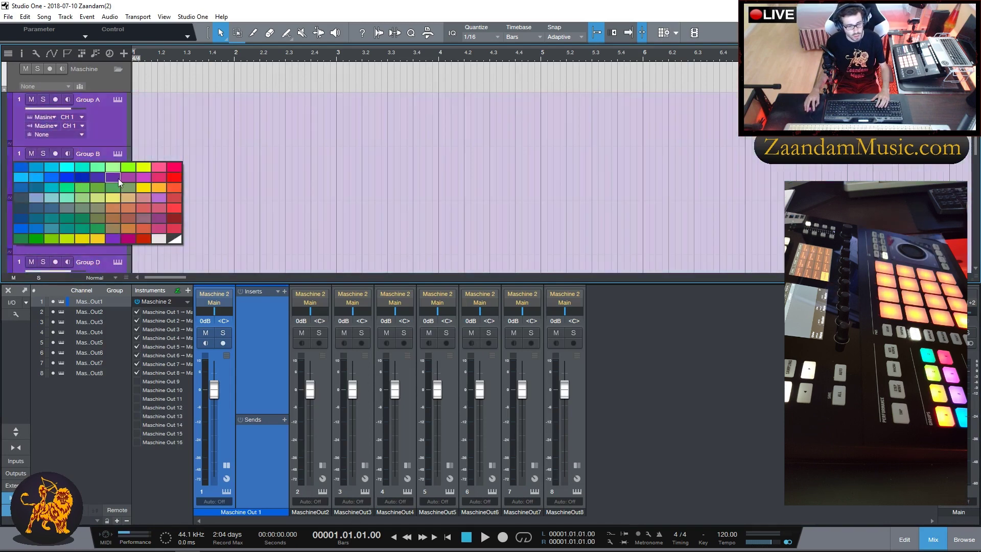
{"action": "left_click", "coordinate": [153, 228]}
{"action": "left_click", "coordinate": [8, 128]}
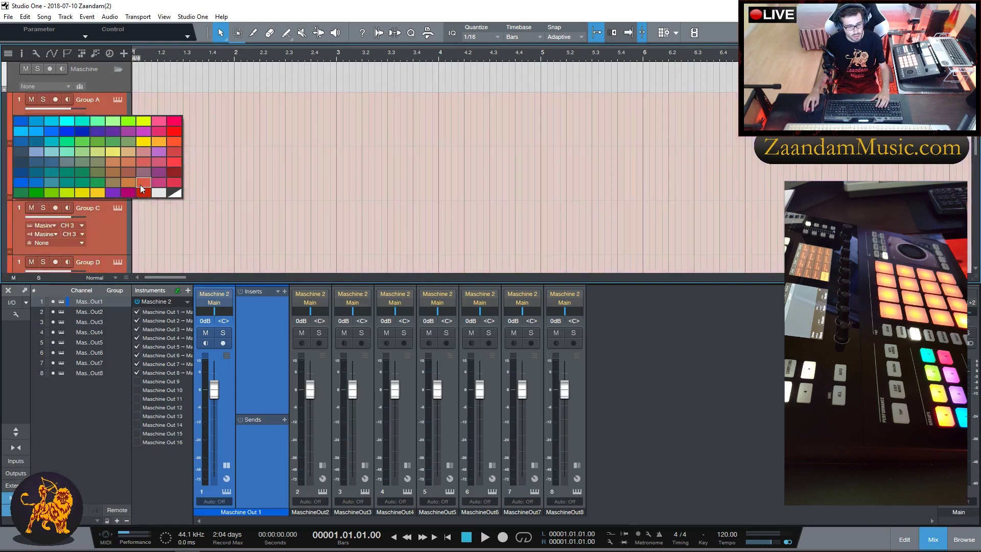
{"action": "left_click", "coordinate": [140, 185]}
Recolour the Maschine folder track dark slate grey
{"action": "left_click", "coordinate": [8, 81]}
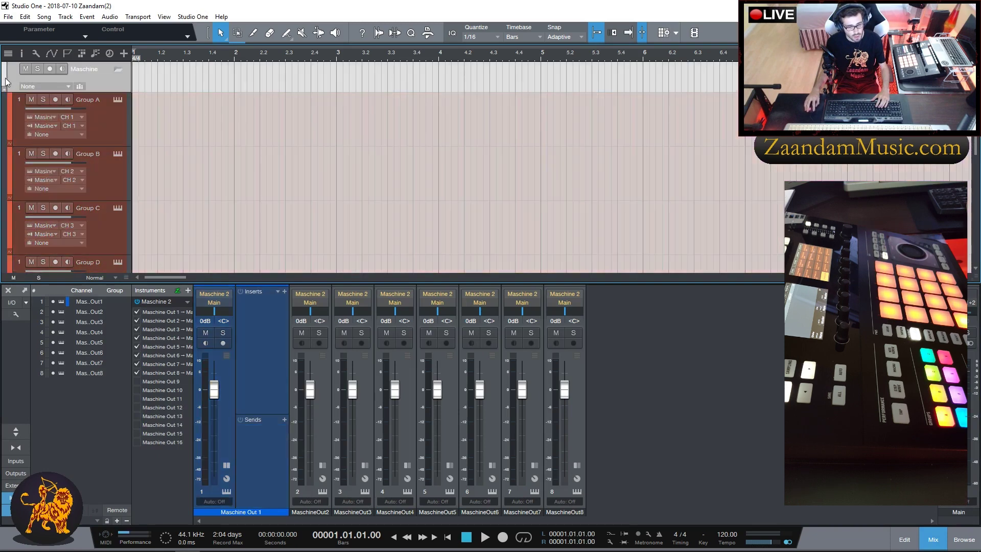
{"action": "left_click", "coordinate": [7, 81]}
{"action": "left_click", "coordinate": [34, 112]}
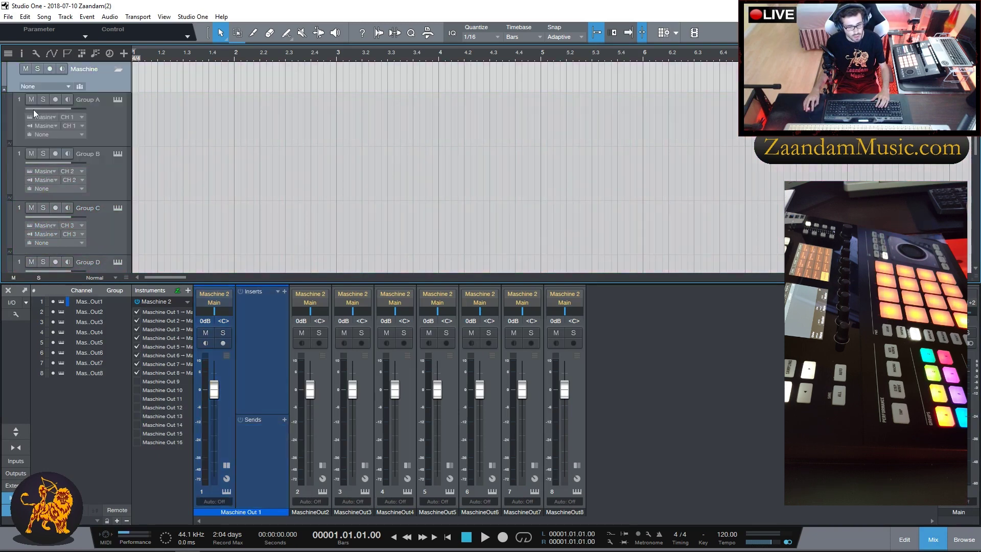
Colour the Group A track orange and the Group B track yellow inside the Maschine folder
{"action": "left_click", "coordinate": [8, 142]}
{"action": "left_click", "coordinate": [8, 142]}
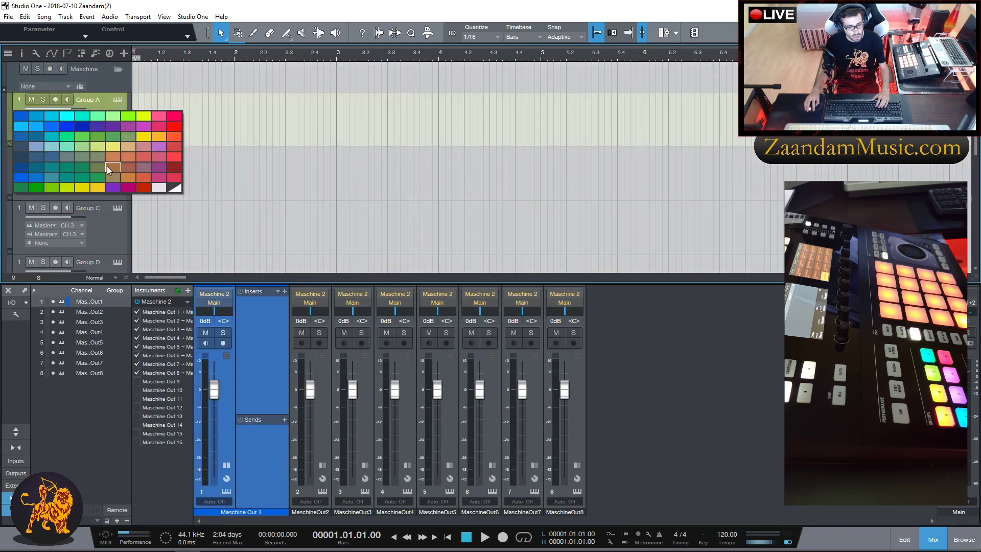
{"action": "left_click", "coordinate": [124, 177]}
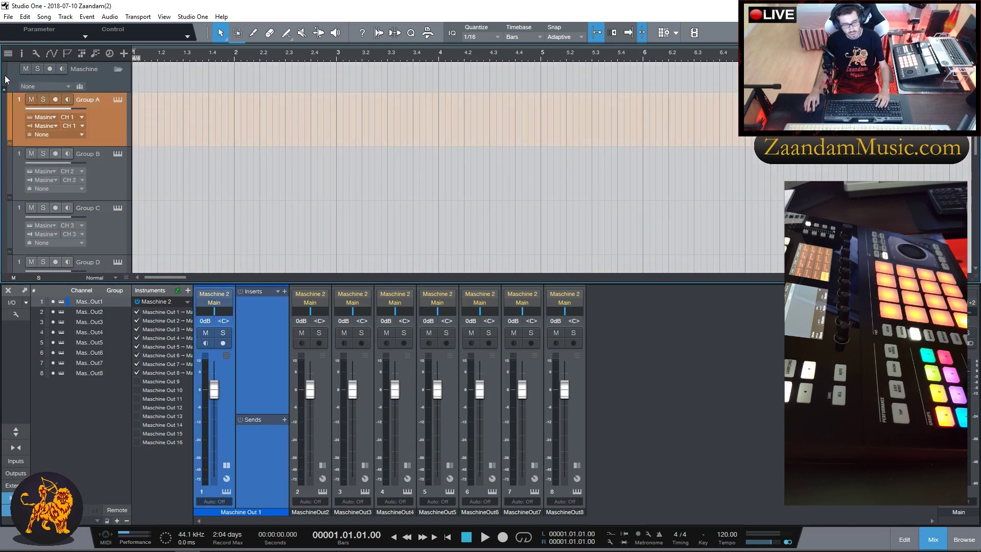
{"action": "scroll", "coordinate": [102, 130], "scroll_direction": "down", "scroll_amount": 1}
{"action": "left_click", "coordinate": [11, 148]}
{"action": "left_click", "coordinate": [11, 149]}
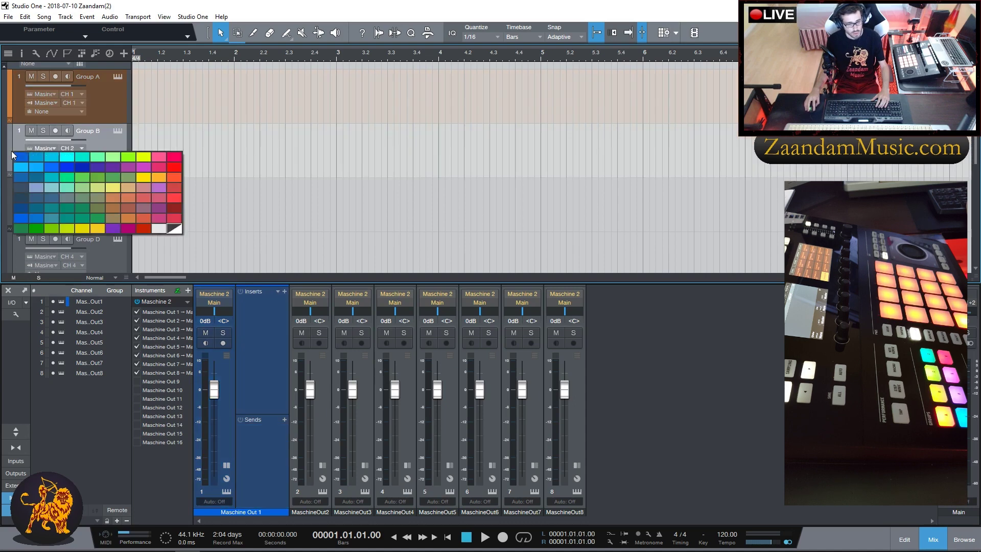
{"action": "left_click", "coordinate": [101, 226]}
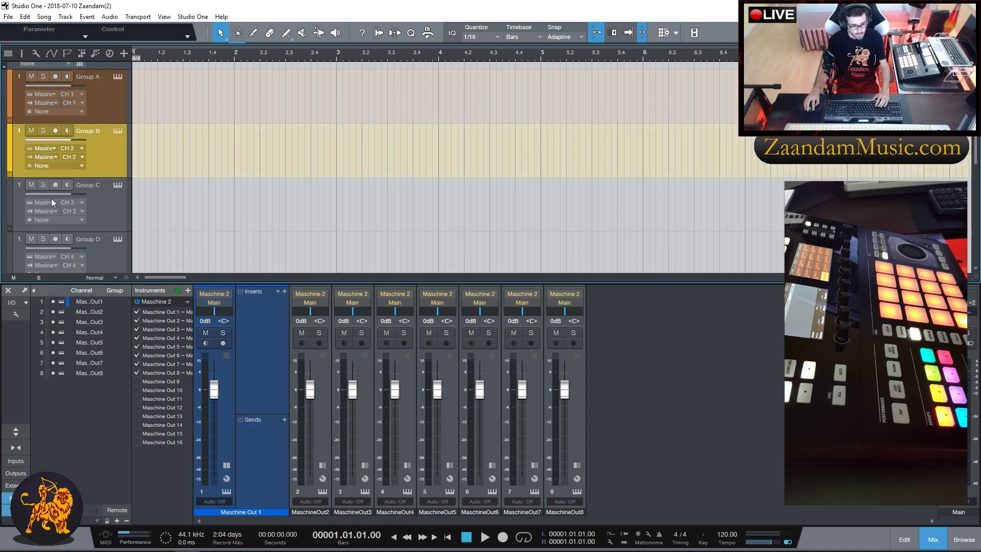
Colour the Group C track bright green and the Group D track darker green inside the folder
{"action": "left_click", "coordinate": [10, 200]}
{"action": "left_click", "coordinate": [10, 200]}
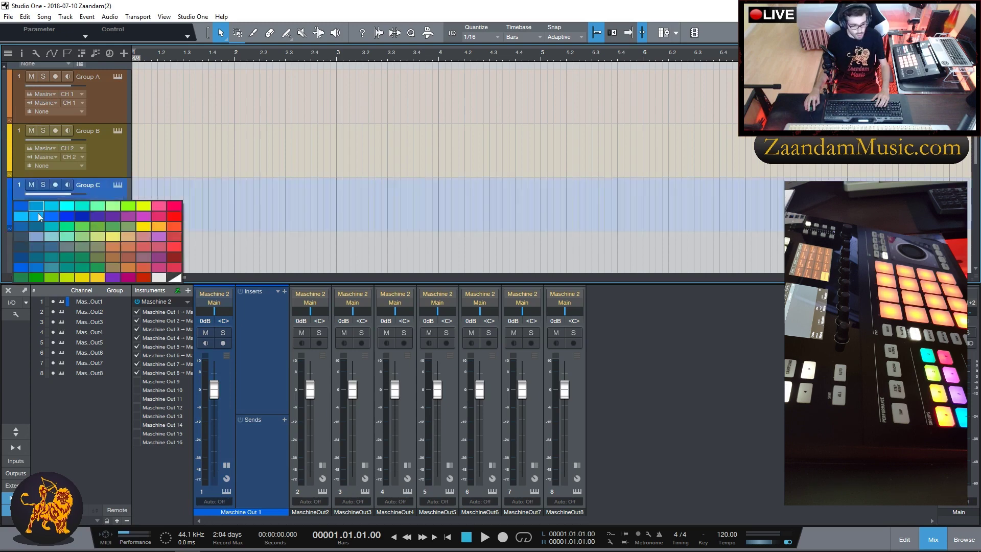
{"action": "left_click", "coordinate": [128, 209]}
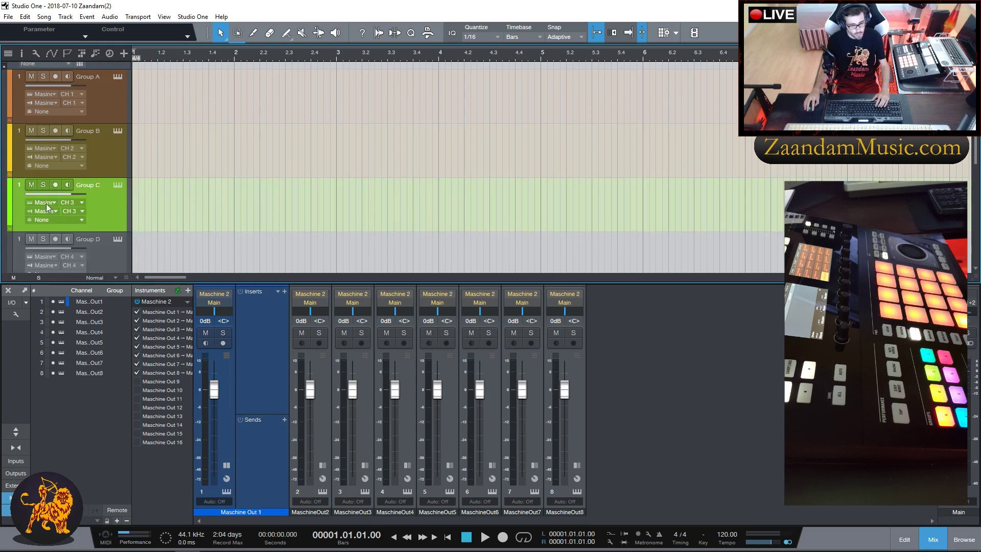
{"action": "scroll", "coordinate": [88, 199], "scroll_direction": "down", "scroll_amount": 1}
{"action": "scroll", "coordinate": [104, 203], "scroll_direction": "down", "scroll_amount": 1}
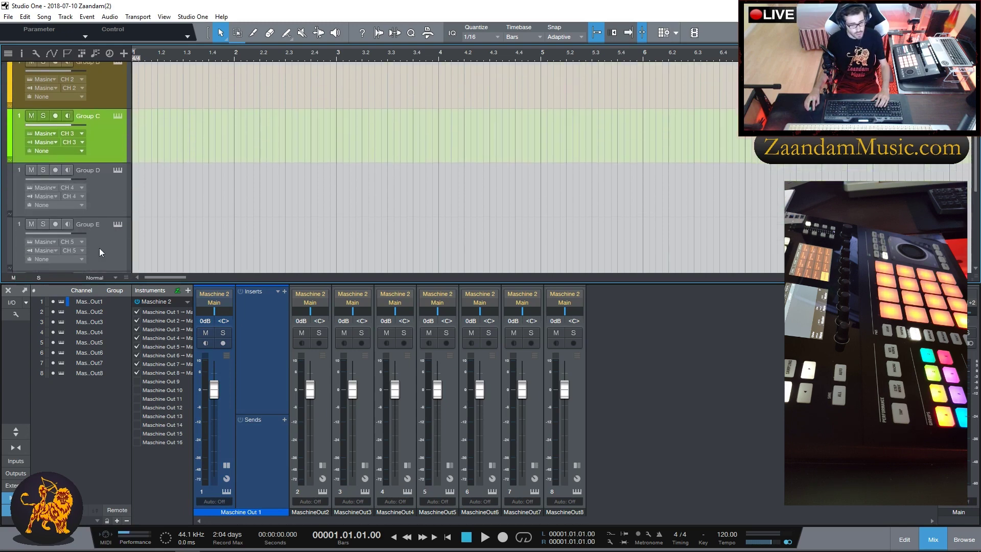
{"action": "left_click", "coordinate": [10, 180]}
{"action": "left_click", "coordinate": [11, 189]}
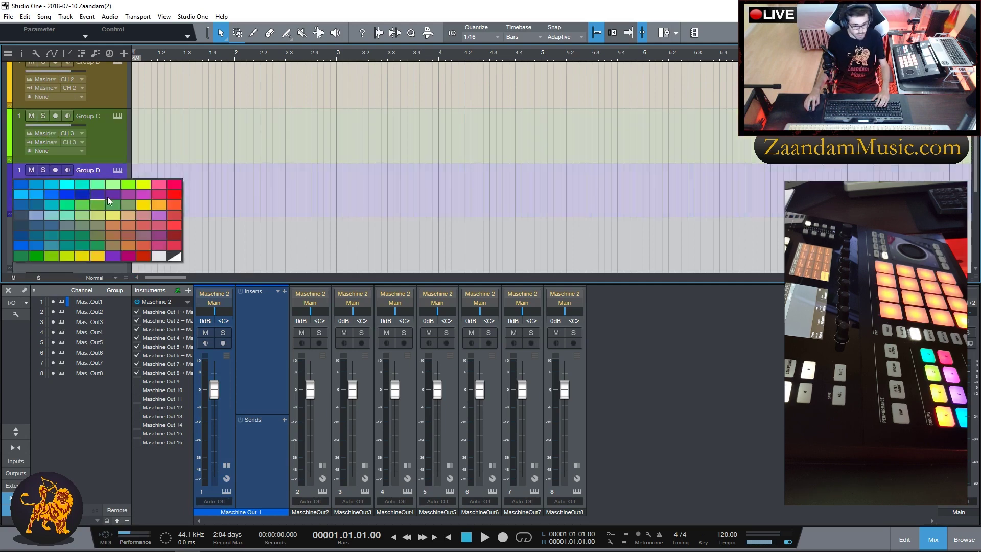
{"action": "left_click", "coordinate": [94, 246]}
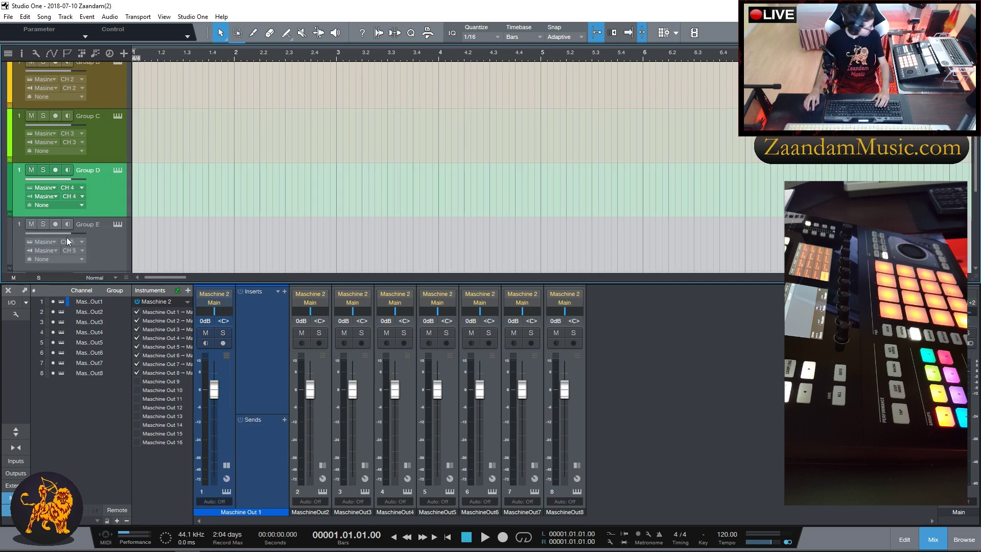
Colour the Group E track blue and the Group F track purple inside the folder
{"action": "left_click", "coordinate": [11, 234]}
{"action": "left_click", "coordinate": [13, 236]}
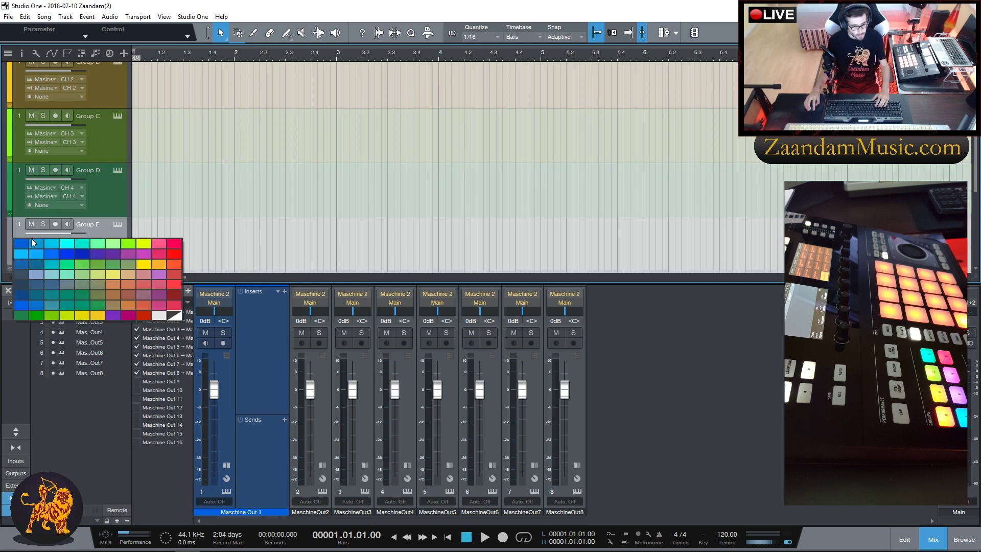
{"action": "left_click", "coordinate": [39, 305]}
{"action": "scroll", "coordinate": [96, 228], "scroll_direction": "down", "scroll_amount": 4}
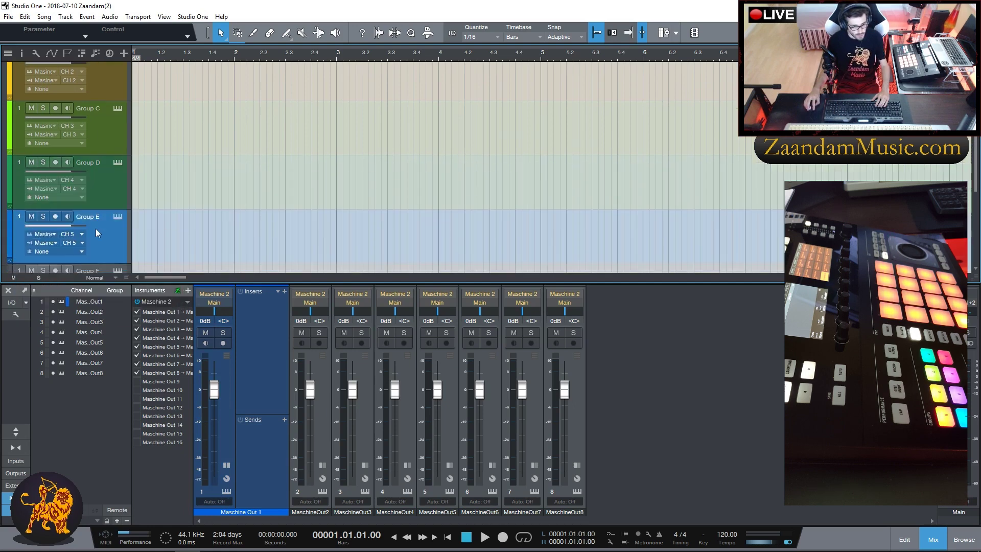
{"action": "left_click", "coordinate": [10, 179]}
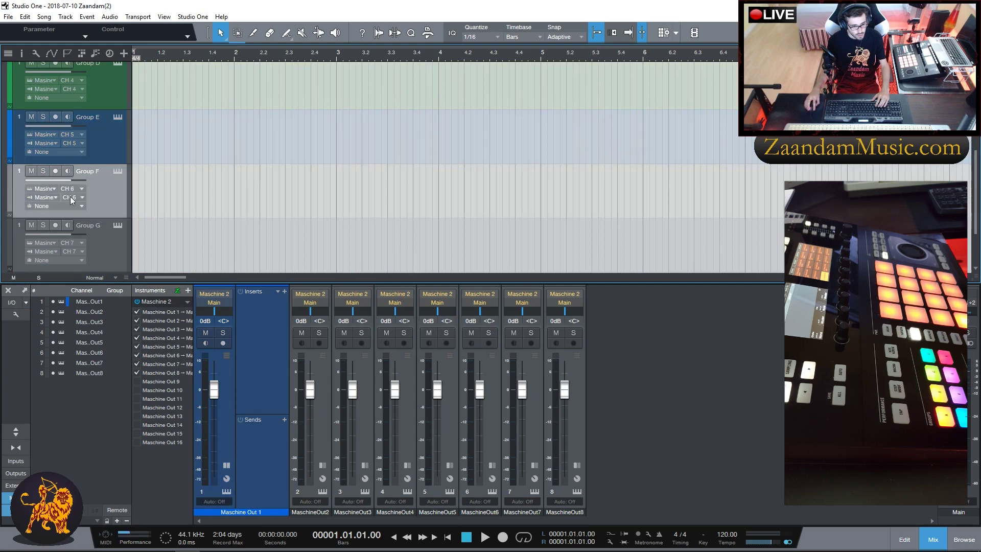
{"action": "left_click", "coordinate": [10, 189]}
{"action": "left_click", "coordinate": [118, 265]}
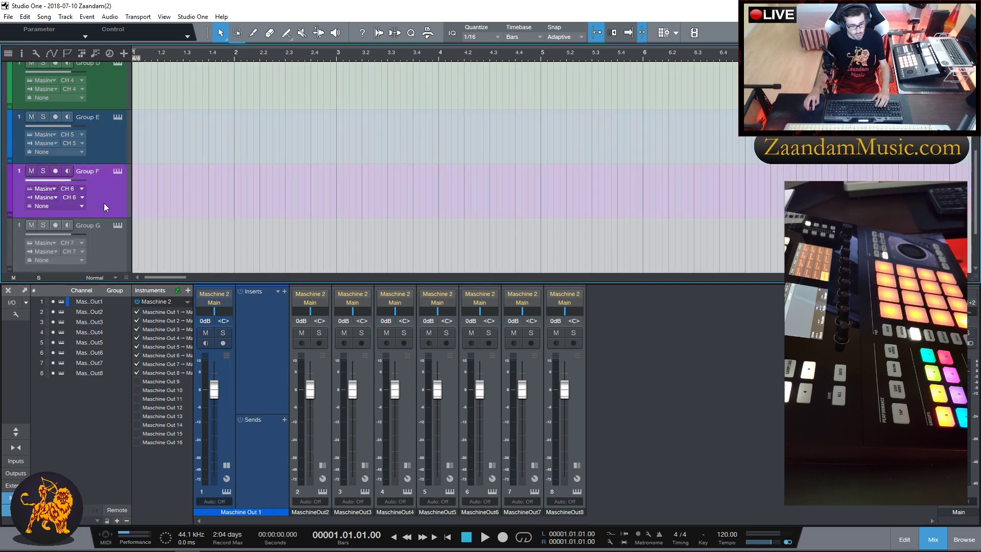
Colour the Group G track pink and the Group H track red inside the folder
{"action": "scroll", "coordinate": [103, 203], "scroll_direction": "down", "scroll_amount": 3}
{"action": "left_click", "coordinate": [8, 164]}
{"action": "left_click", "coordinate": [11, 167]}
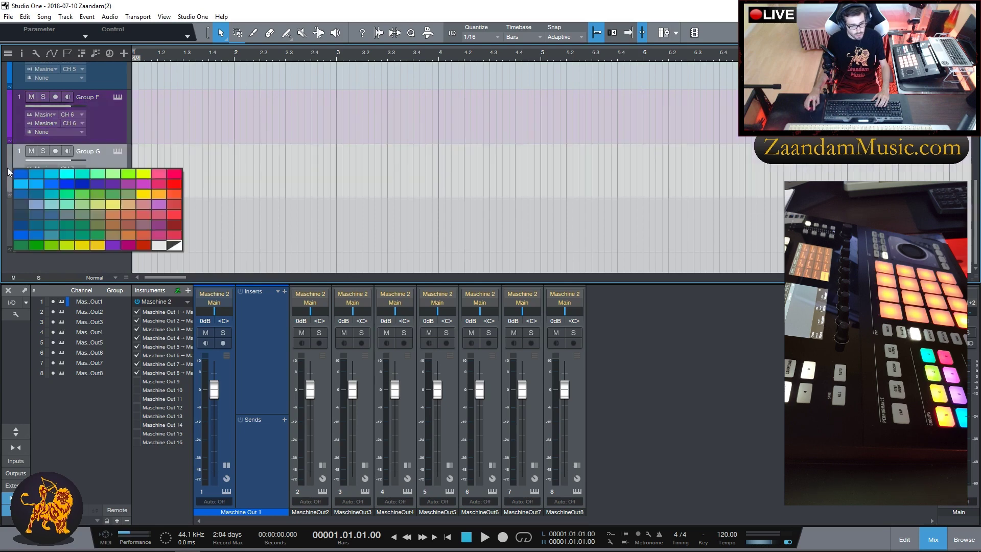
{"action": "left_click", "coordinate": [159, 184]}
{"action": "left_click", "coordinate": [7, 214]}
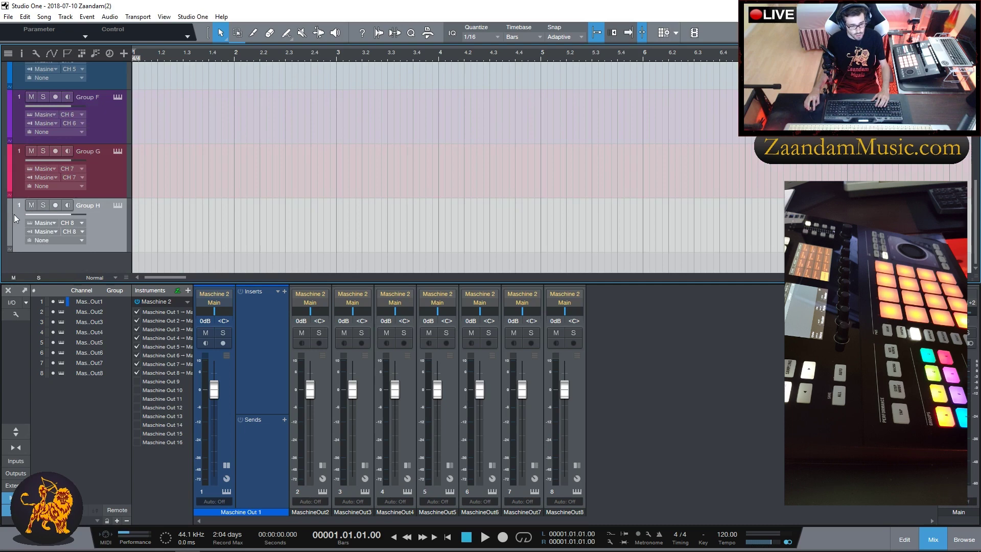
{"action": "left_click", "coordinate": [10, 219]}
{"action": "left_click", "coordinate": [173, 238]}
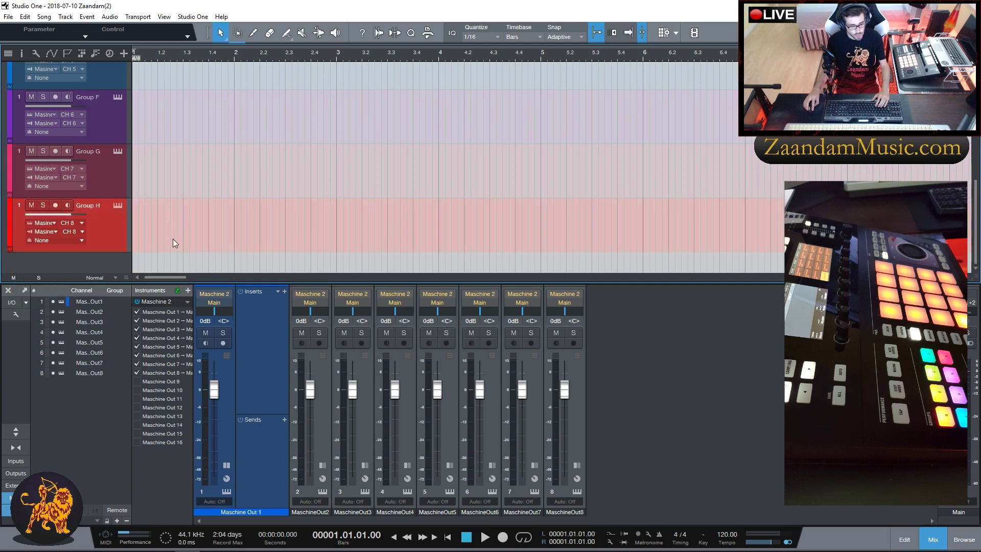
Set the track height to Tiny and select the Group A track
{"action": "left_click", "coordinate": [115, 277]}
{"action": "left_click", "coordinate": [118, 311]}
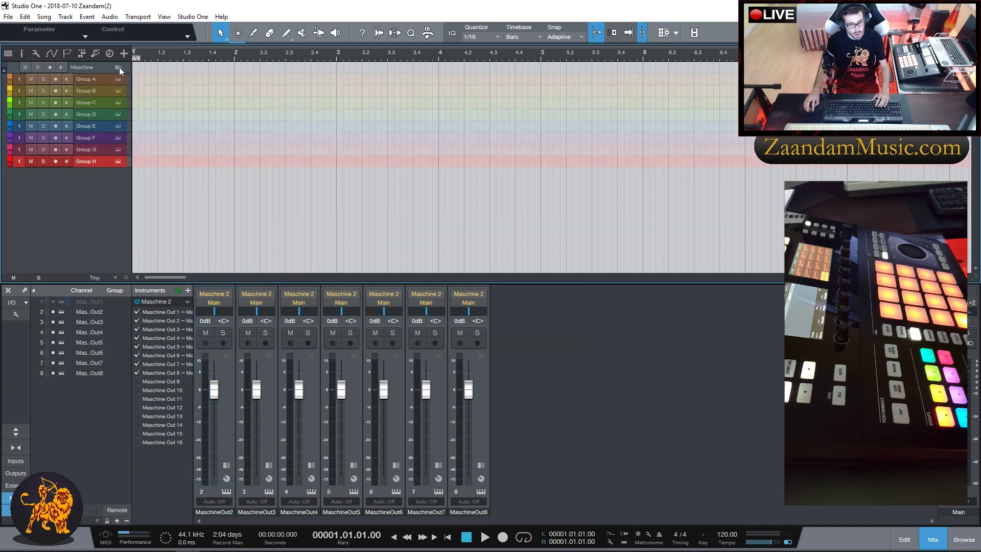
{"action": "left_click", "coordinate": [94, 80]}
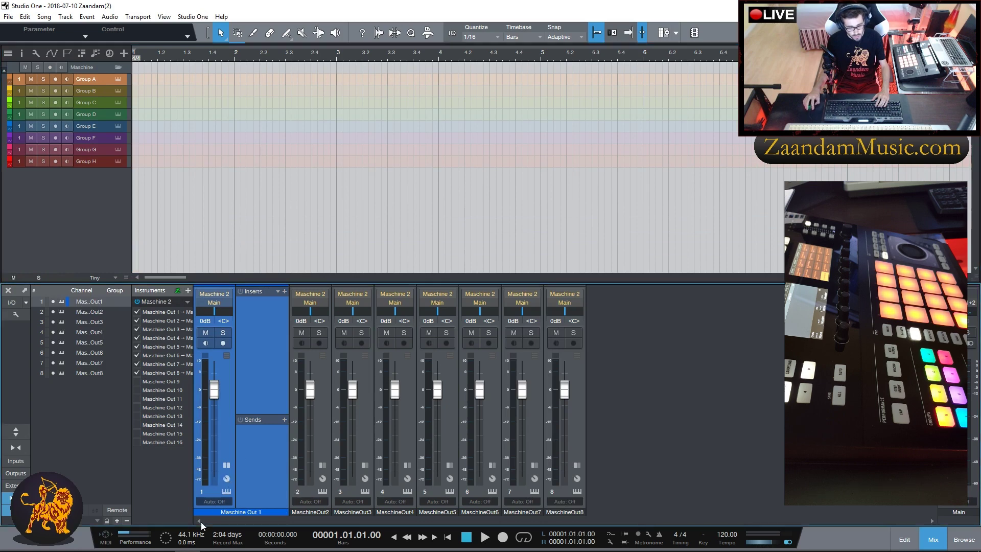
Collapse the first mixer channel's inserts and sends, and rename the first four Maschine output channels Group A, Group B, Group C and Group D
{"action": "left_click", "coordinate": [228, 466]}
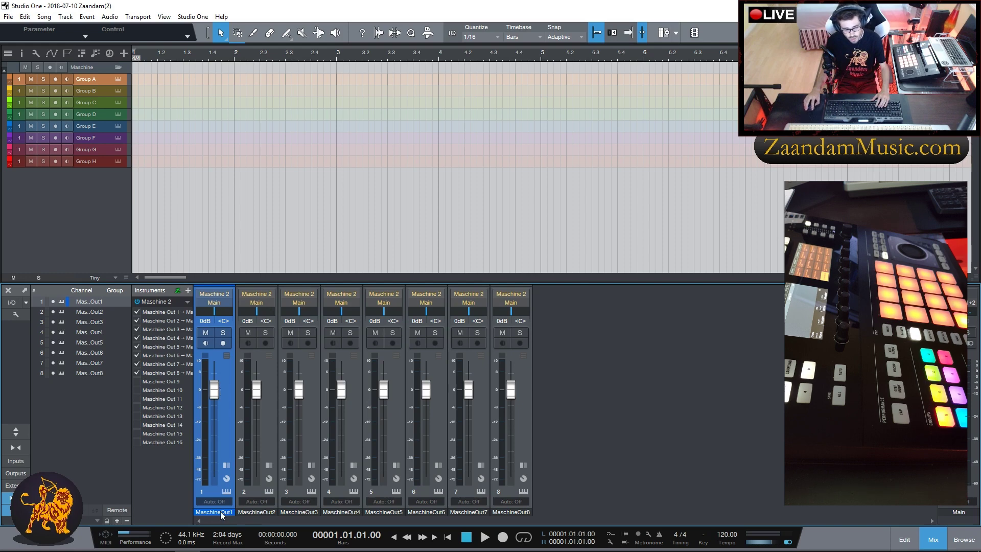
{"action": "type", "text": "Group A"}
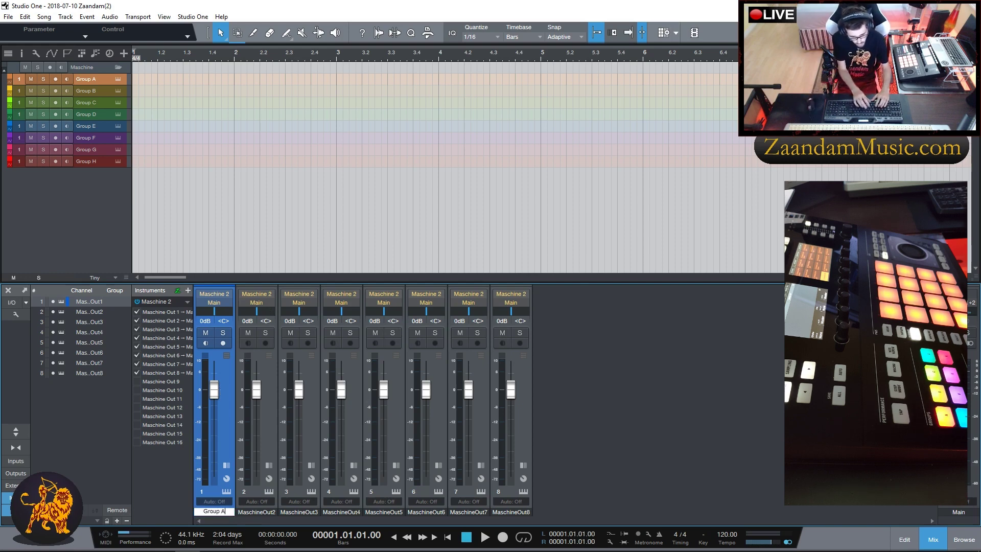
{"action": "key", "text": "Tab"}
{"action": "type", "text": "G"}
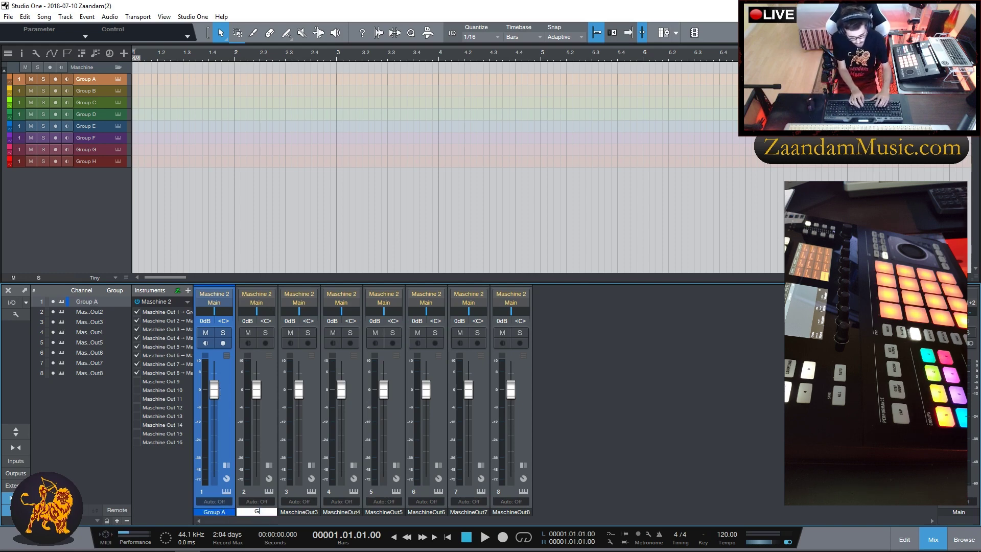
{"action": "type", "text": "roup B"}
{"action": "key", "text": "Tab"}
{"action": "type", "text": "Group C"}
{"action": "key", "text": "Tab"}
{"action": "type", "text": "Group D"}
{"action": "key", "text": "Tab"}
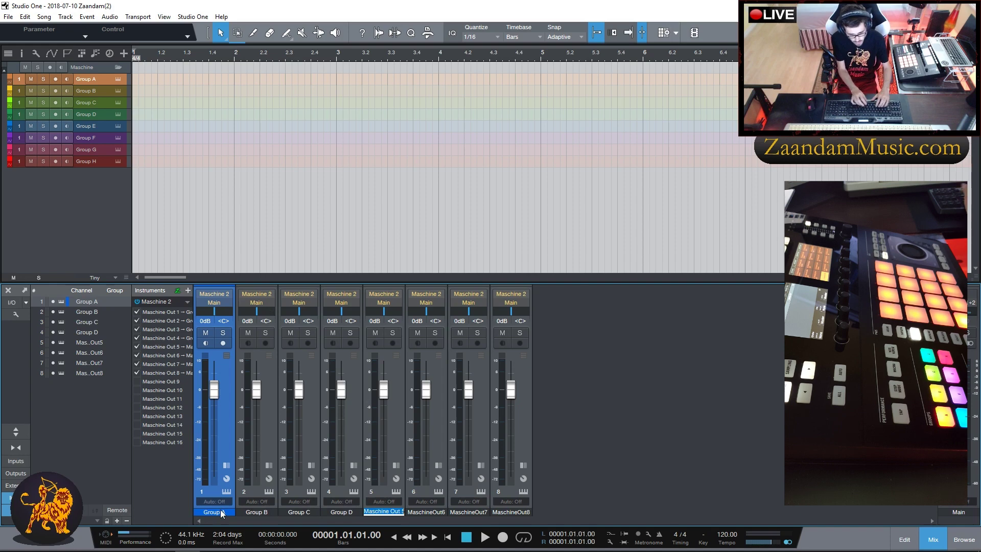
Rename Maschine output channels 5 to 8 in the mixer as Group E, Group F, Group G and Group H
{"action": "type", "text": "Gro"}
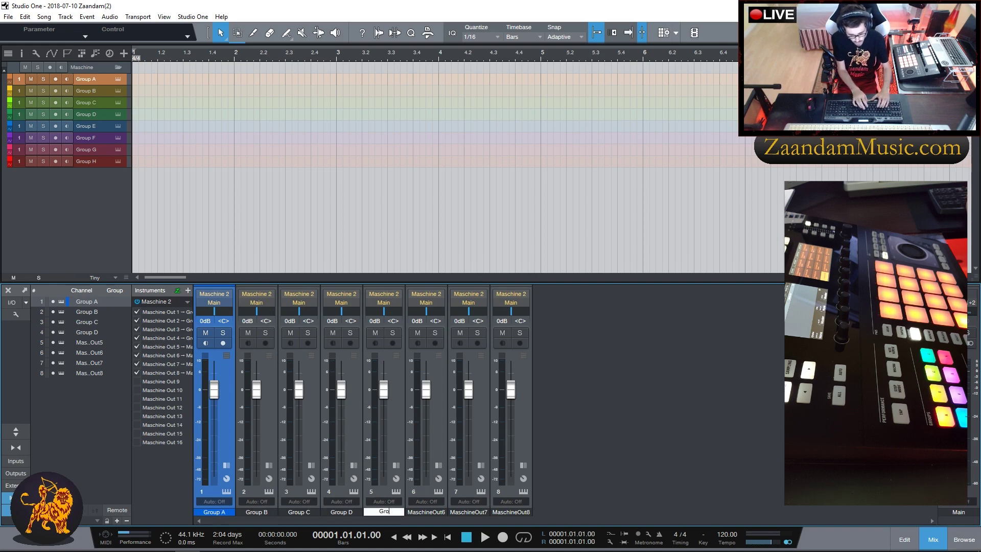
{"action": "type", "text": "up E"}
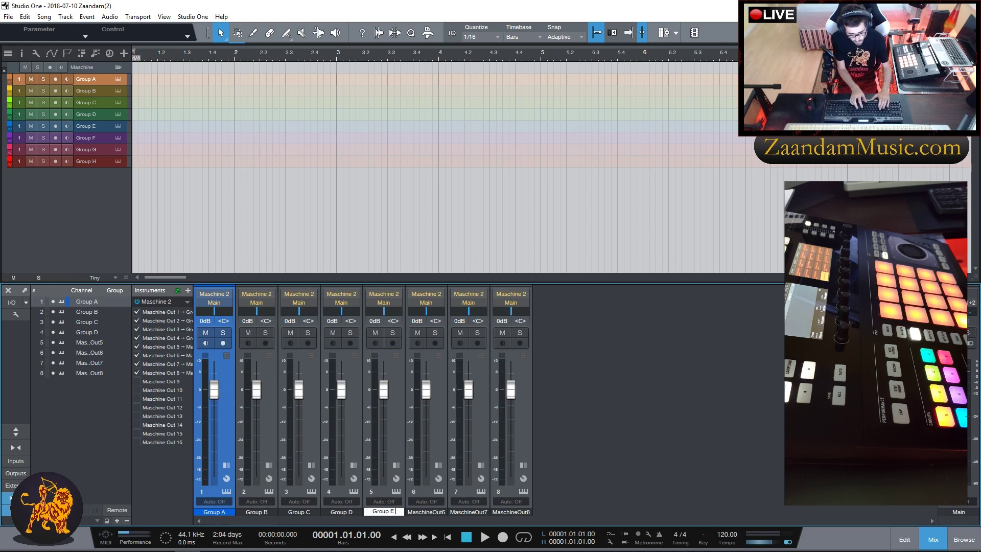
{"action": "key", "text": "Tab"}
{"action": "type", "text": "Droup F"}
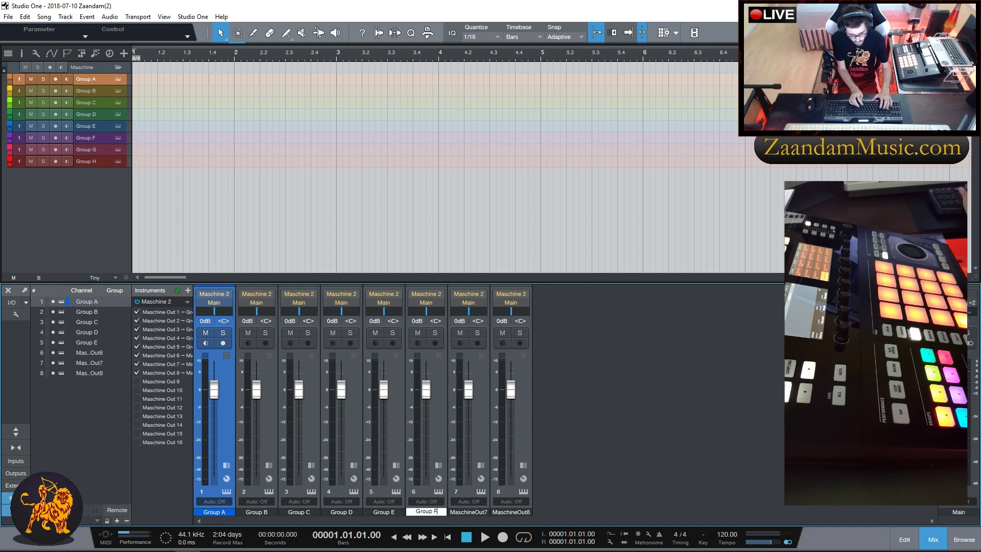
{"action": "key", "text": "Tab"}
{"action": "type", "text": "Group G"}
{"action": "key", "text": "Tab"}
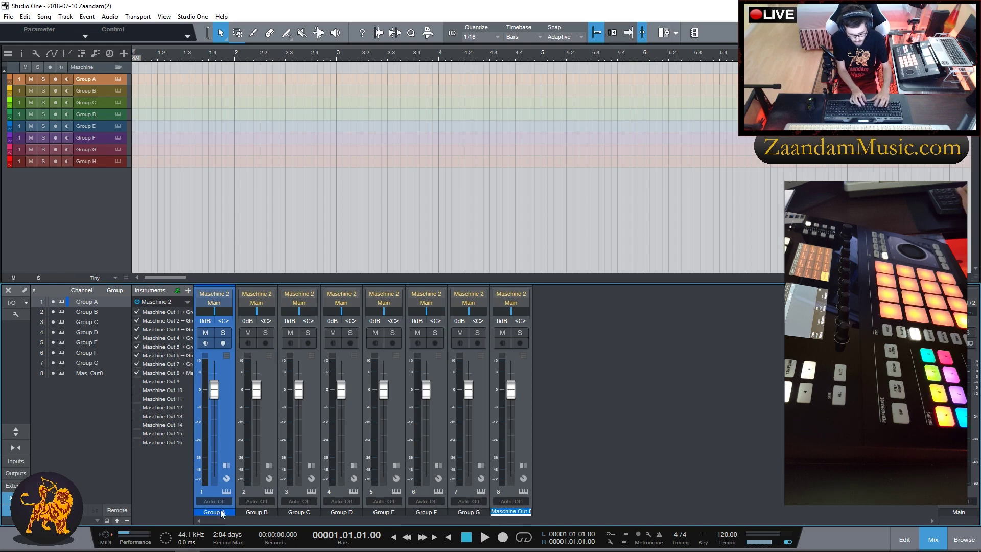
{"action": "type", "text": "Group H"}
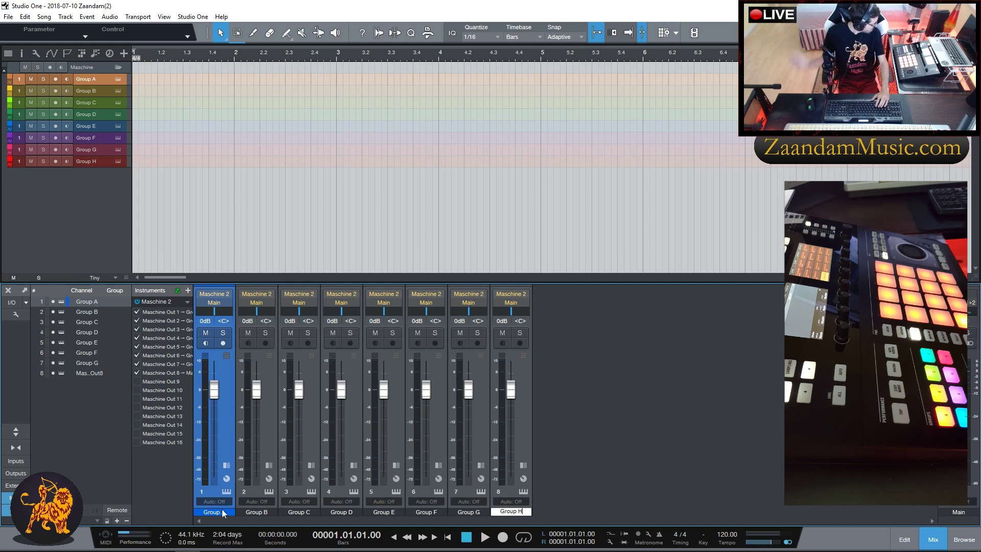
{"action": "key", "text": "Return"}
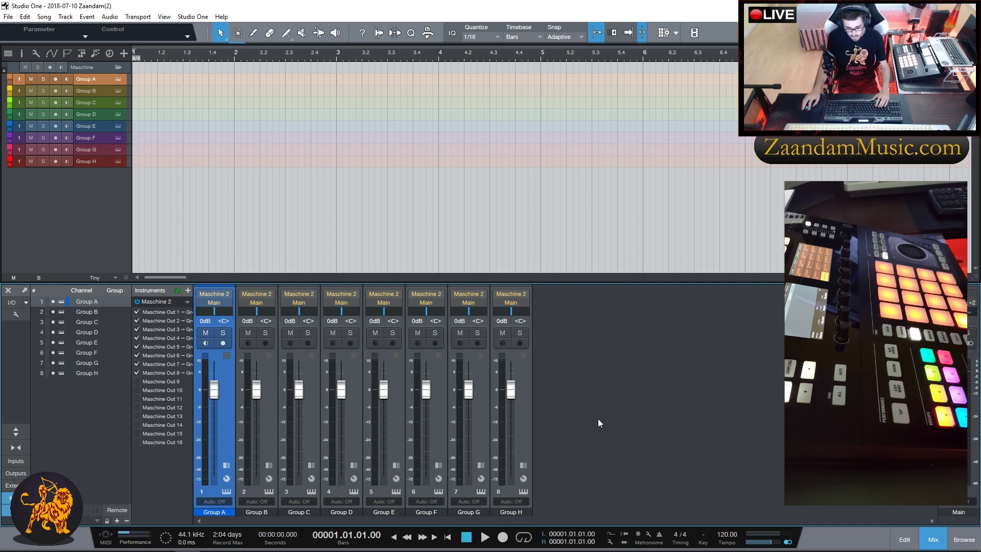
Colour the Group B mixer channel orange
{"action": "left_click", "coordinate": [270, 511]}
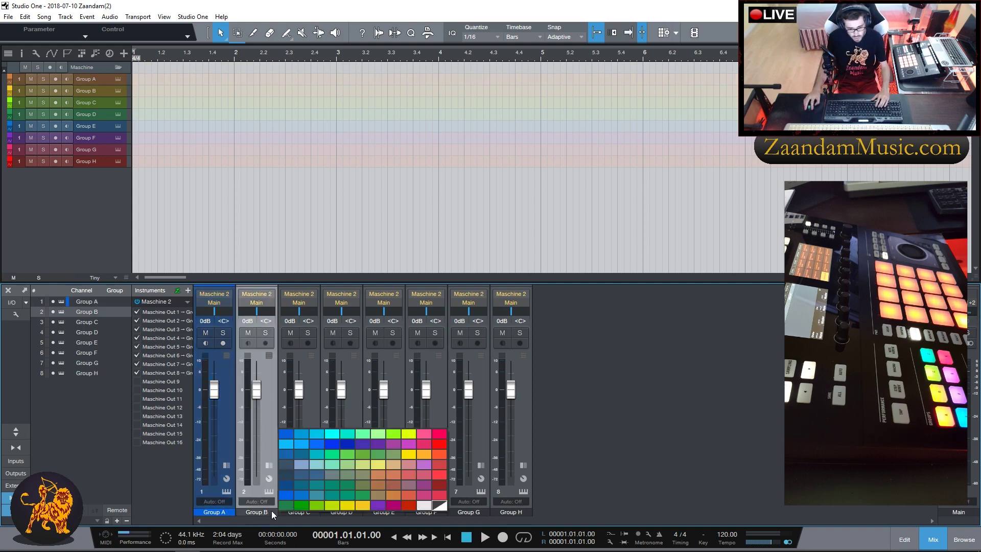
{"action": "left_click", "coordinate": [401, 493]}
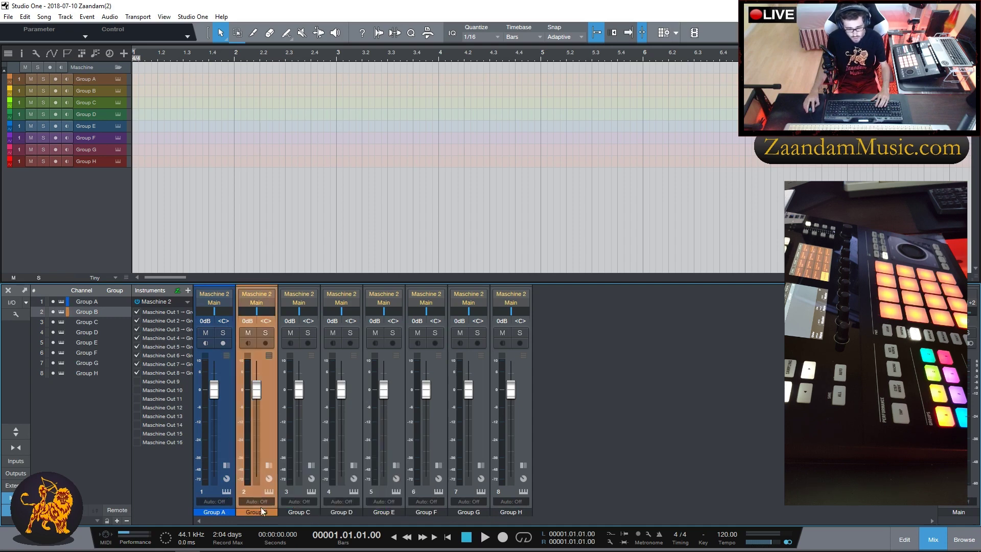
{"action": "double_click", "coordinate": [228, 511]}
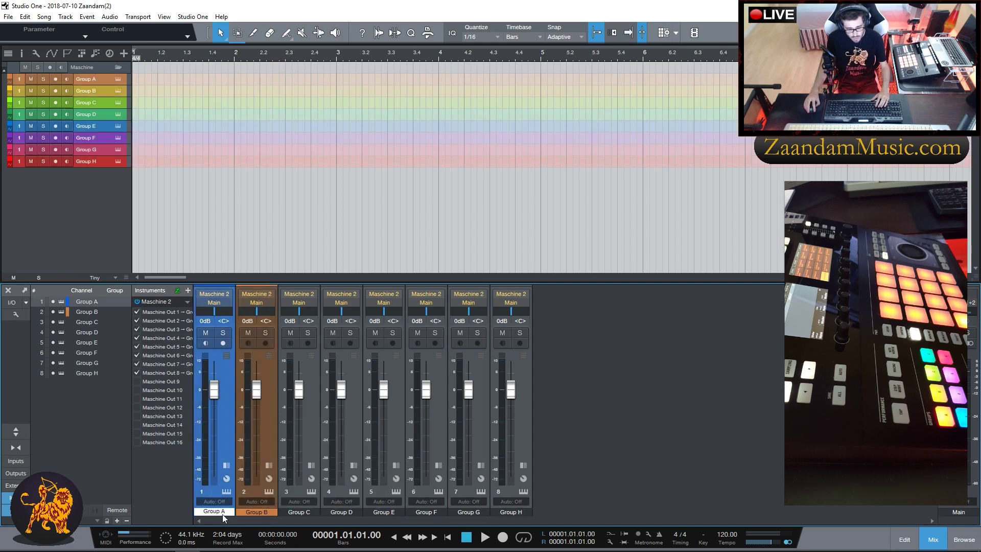
{"action": "left_click", "coordinate": [268, 513]}
{"action": "left_click", "coordinate": [231, 510]}
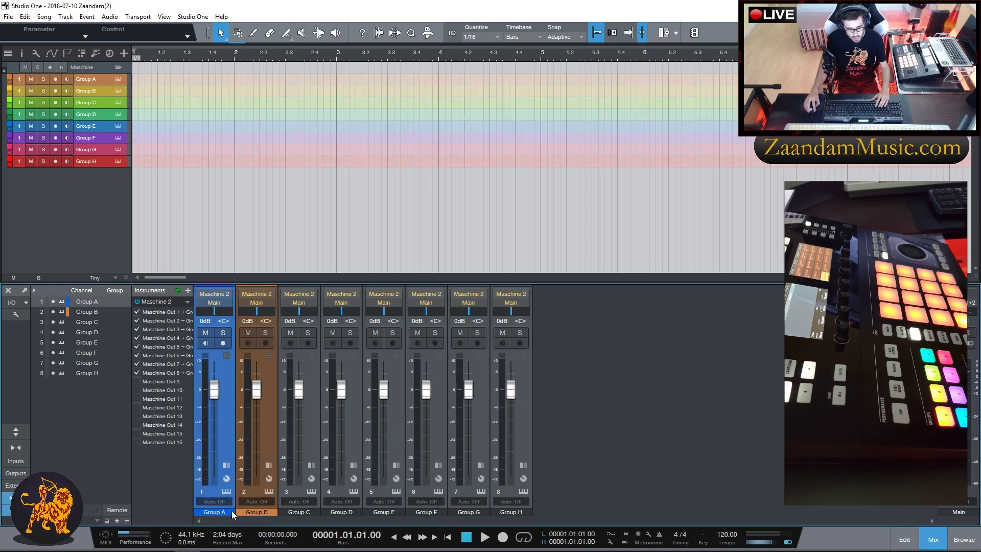
{"action": "double_click", "coordinate": [232, 511]}
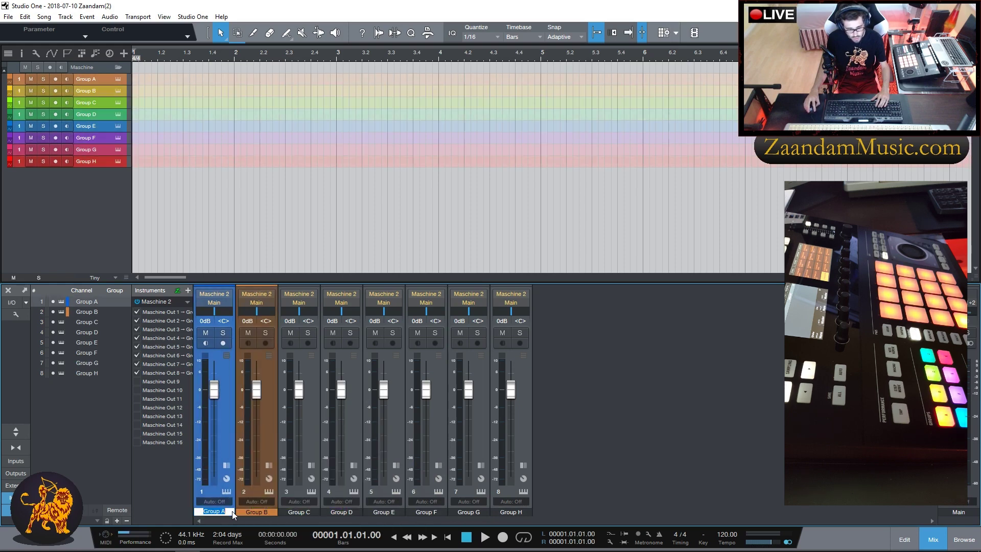
{"action": "left_click", "coordinate": [228, 492]}
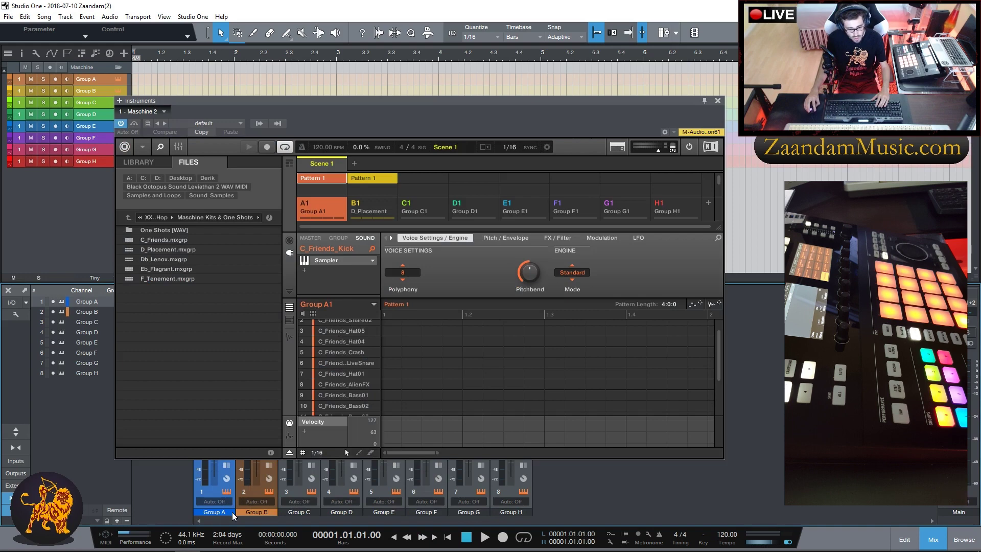
{"action": "left_click", "coordinate": [232, 512]}
{"action": "left_click", "coordinate": [718, 101]}
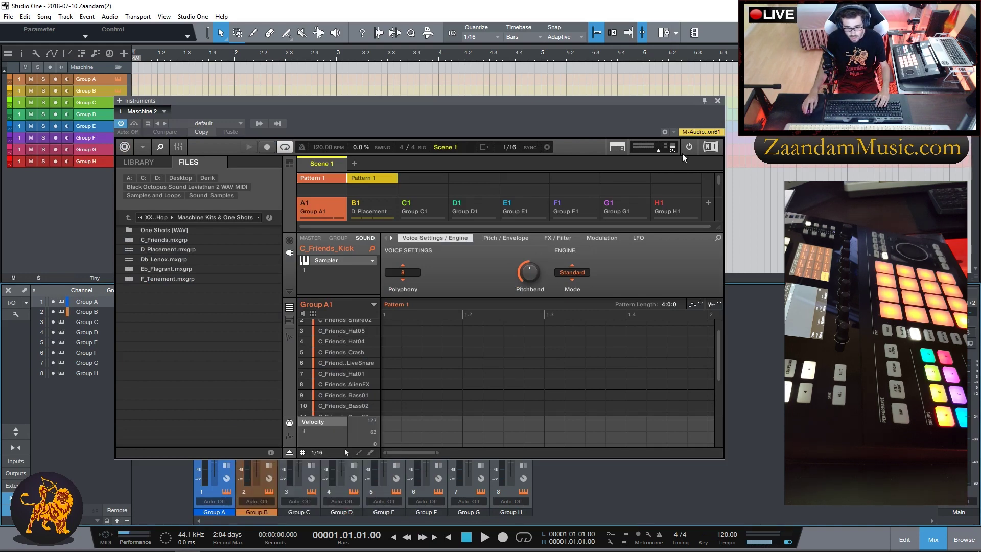
{"action": "left_click", "coordinate": [718, 101]}
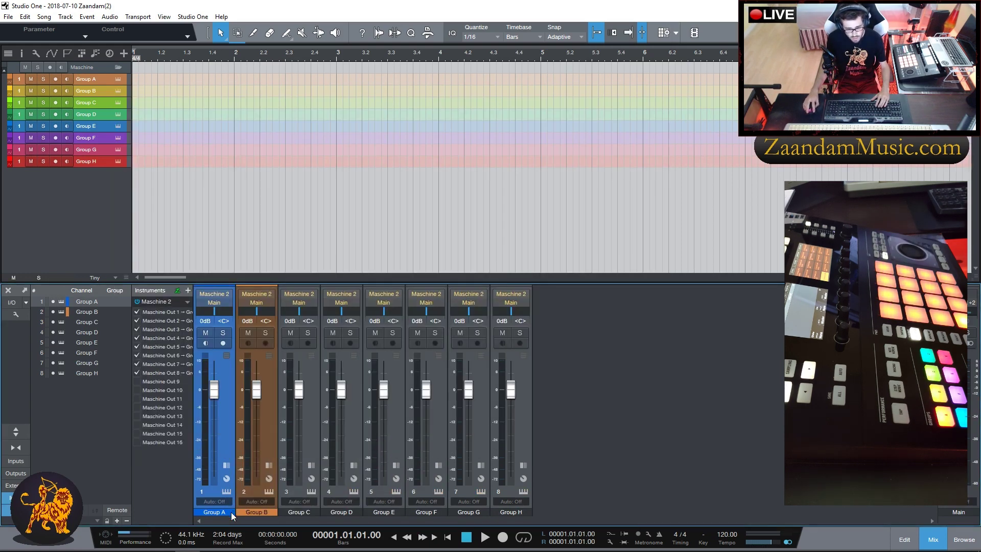
Colour the Group A mixer channel orange and the Group B mixer channel yellow
{"action": "left_click", "coordinate": [232, 512]}
{"action": "left_click", "coordinate": [350, 497]}
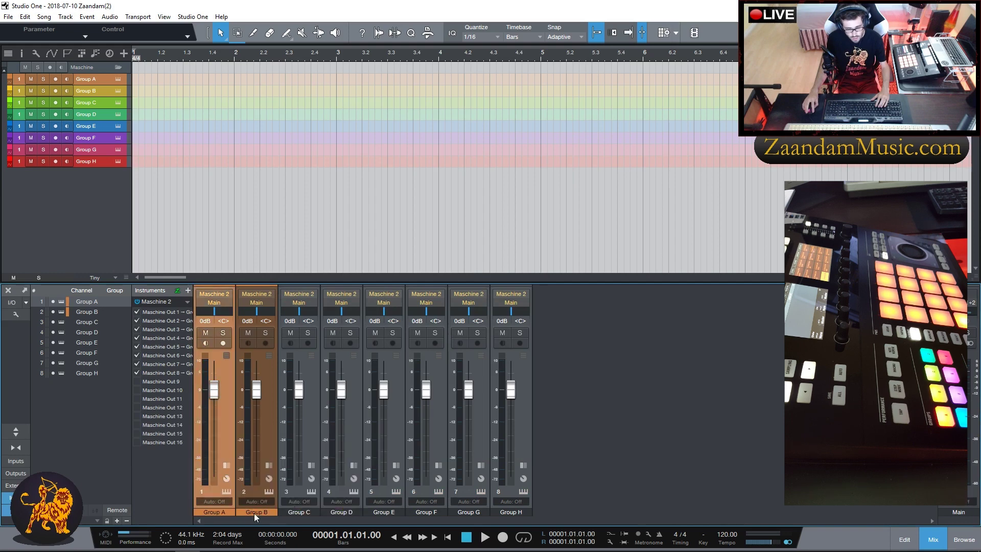
{"action": "left_click", "coordinate": [271, 513]}
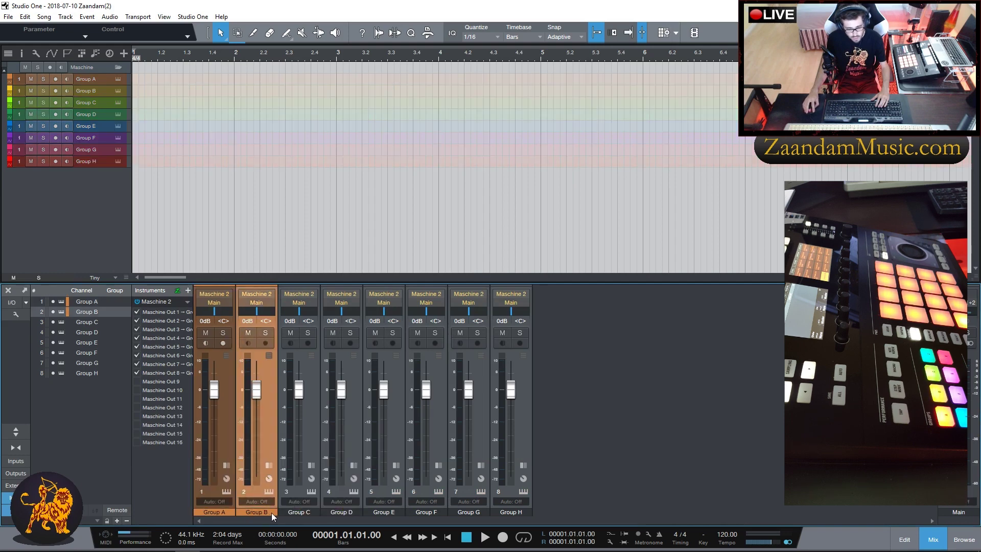
{"action": "left_click", "coordinate": [271, 513]}
{"action": "left_click", "coordinate": [335, 504]}
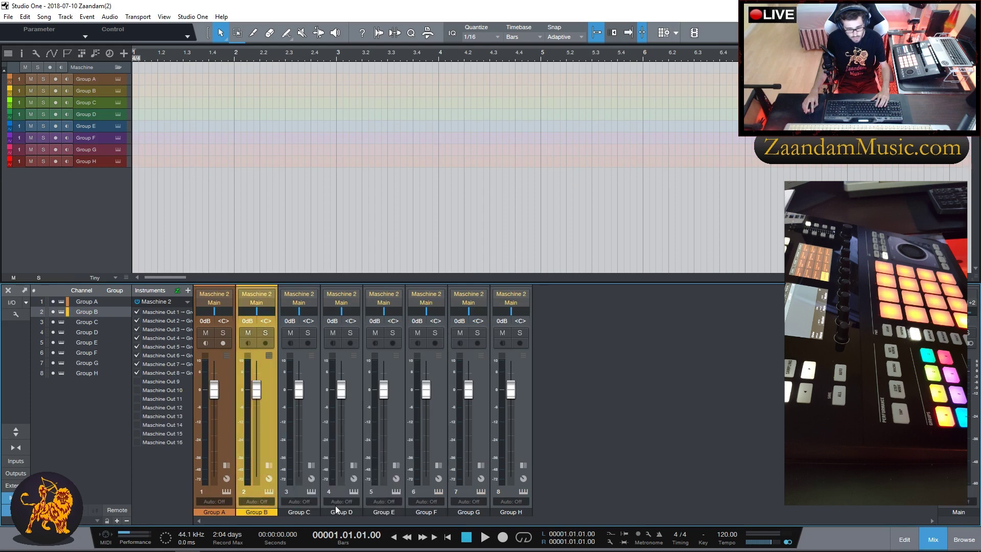
Colour the Group C mixer channel bright green and the Group D mixer channel teal green
{"action": "left_click", "coordinate": [314, 510]}
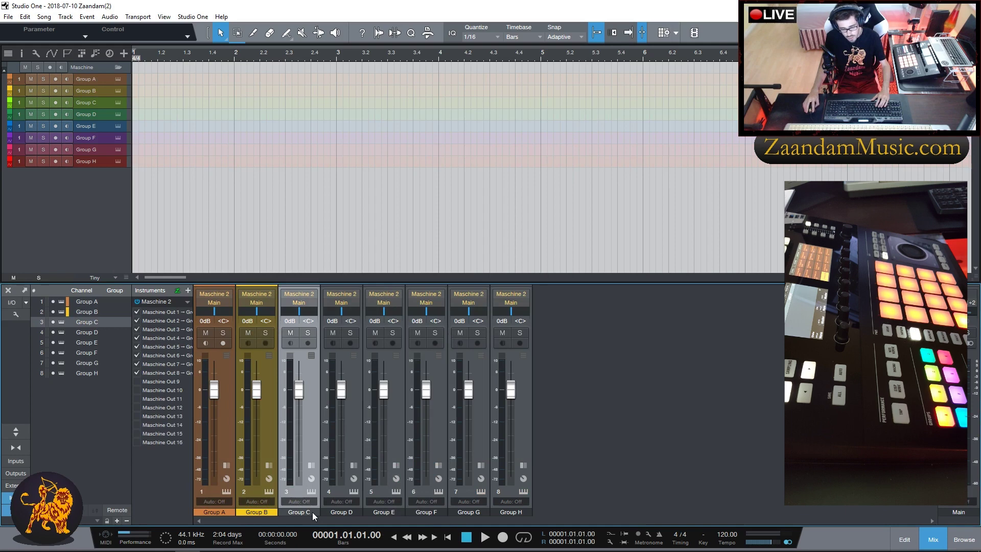
{"action": "left_click", "coordinate": [315, 510]}
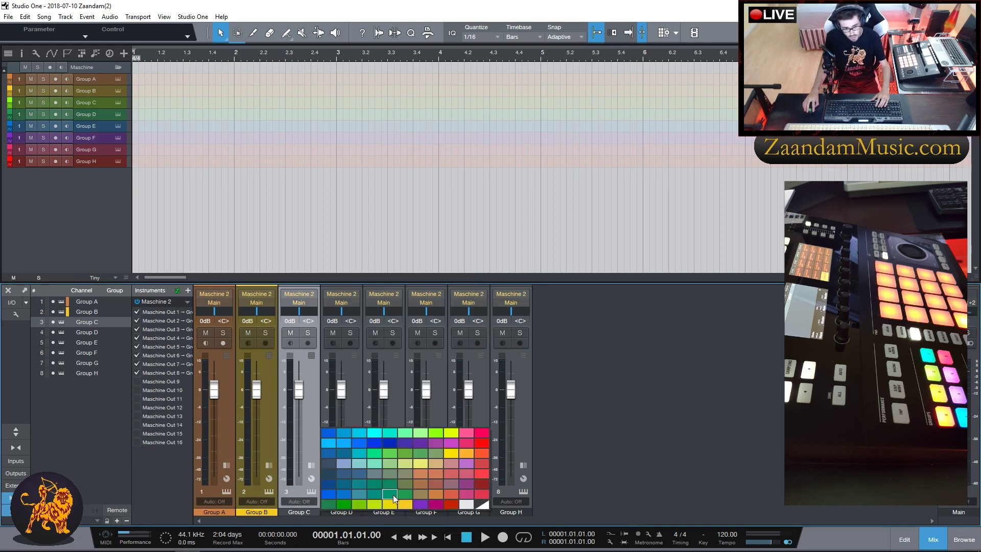
{"action": "left_click", "coordinate": [433, 435]}
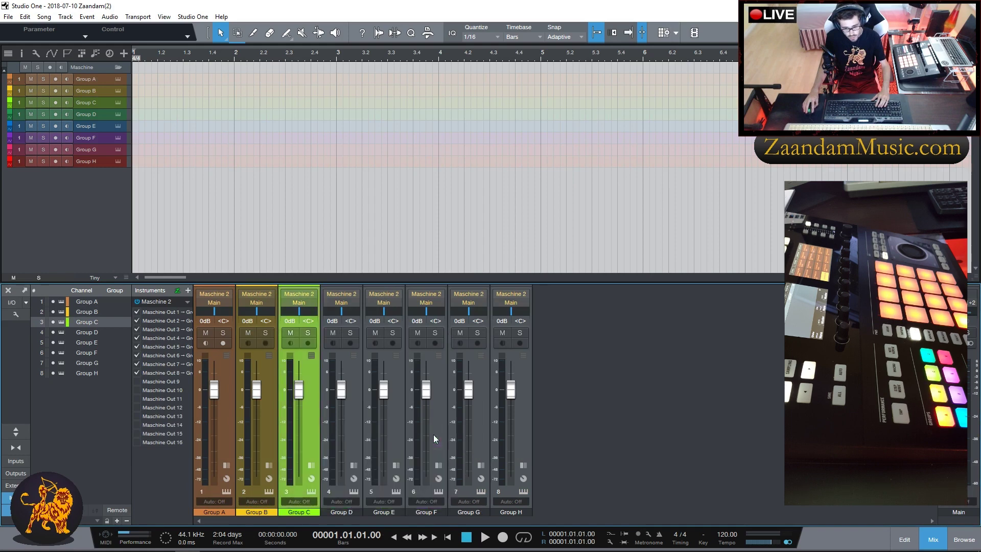
{"action": "left_click", "coordinate": [357, 511]}
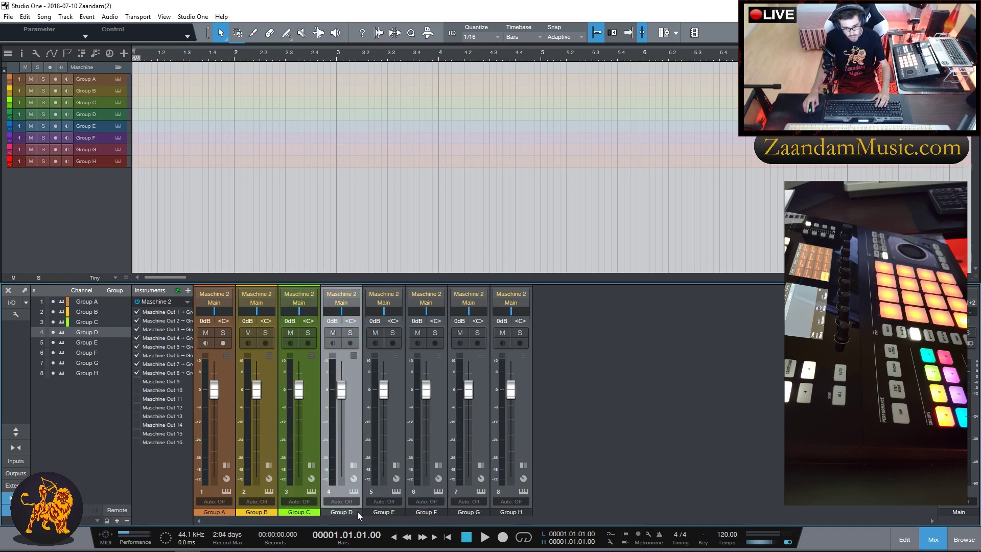
{"action": "left_click", "coordinate": [357, 511]}
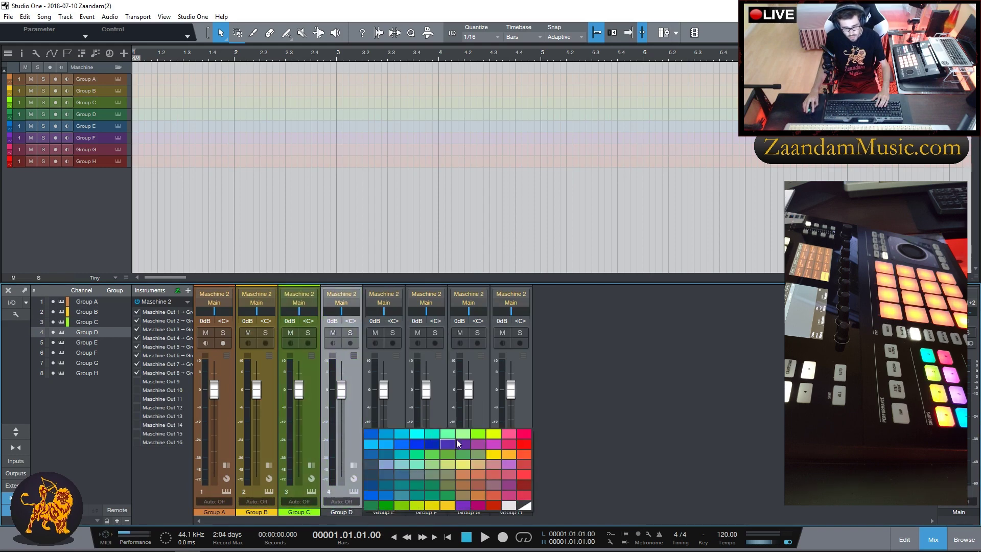
{"action": "left_click", "coordinate": [434, 494]}
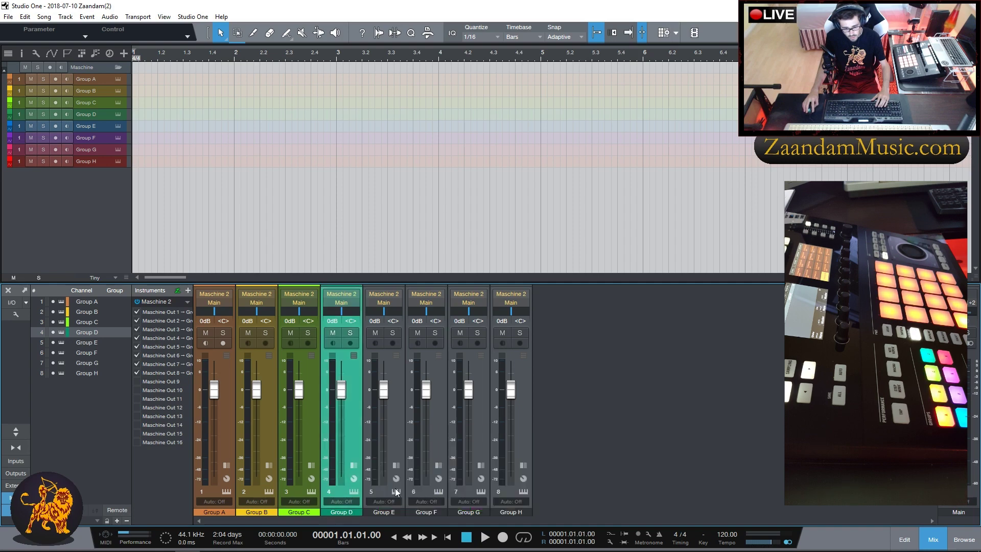
Colour the Group E mixer channel blue and the Group F mixer channel purple
{"action": "left_click", "coordinate": [401, 511]}
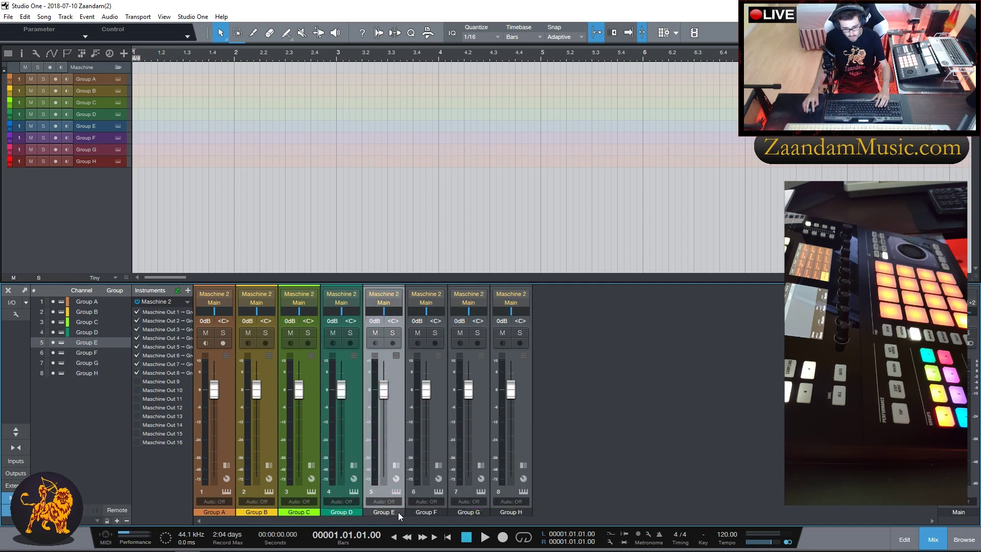
{"action": "left_click", "coordinate": [397, 512]}
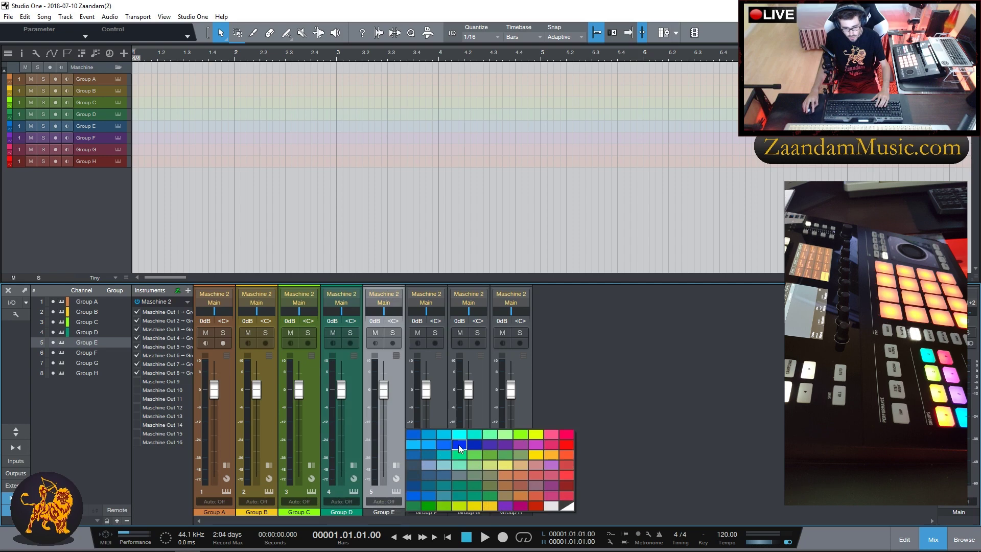
{"action": "left_click", "coordinate": [429, 496]}
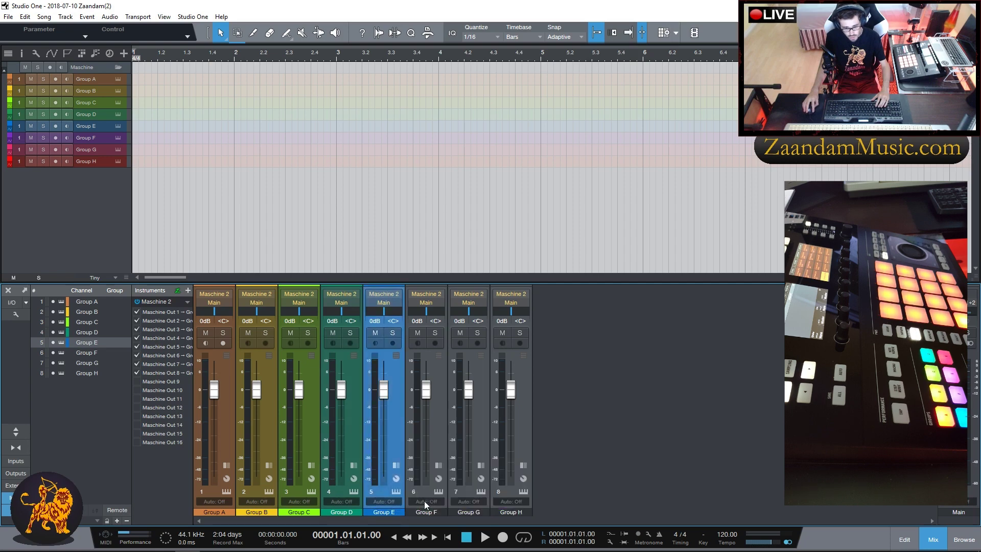
{"action": "double_click", "coordinate": [441, 511]}
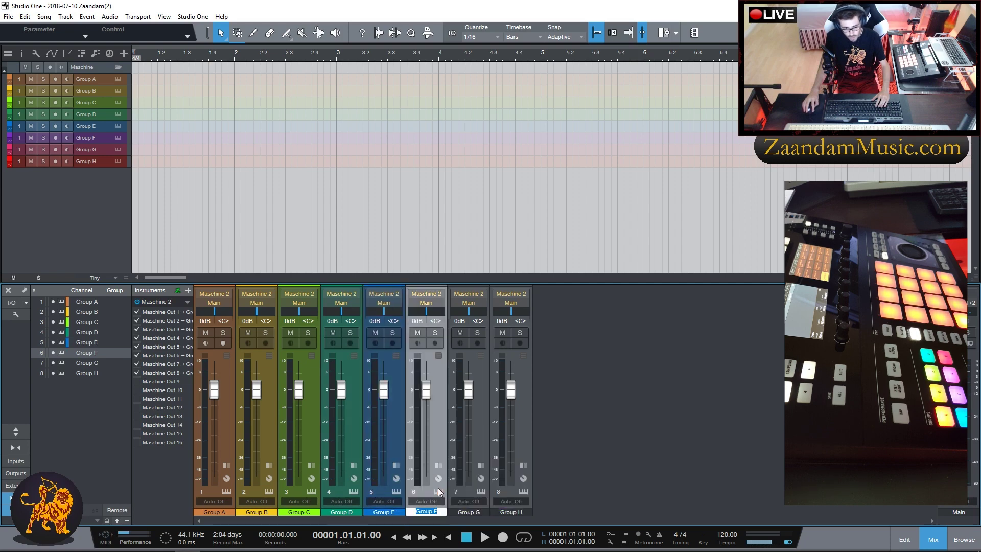
{"action": "left_click", "coordinate": [438, 492]}
{"action": "left_click", "coordinate": [719, 108]}
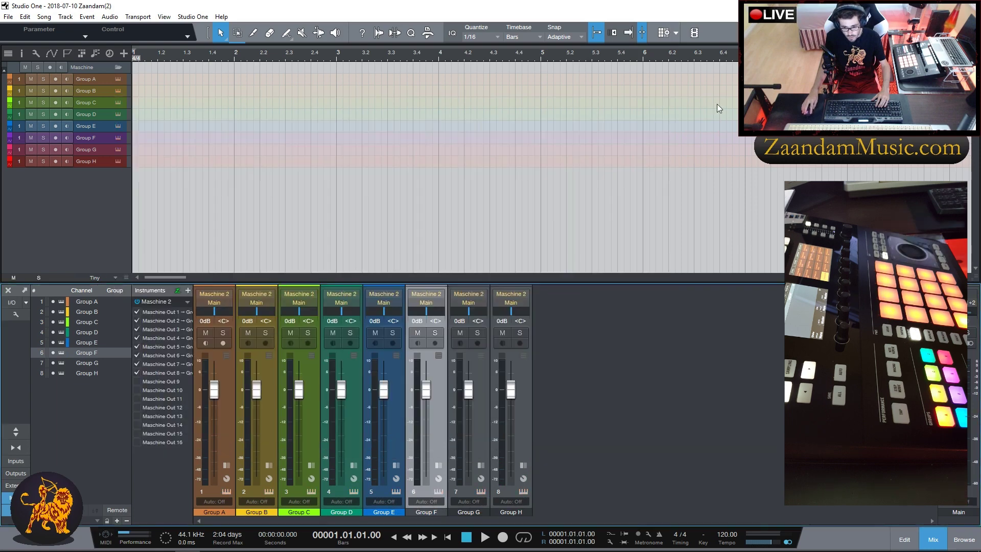
{"action": "left_click", "coordinate": [442, 510]}
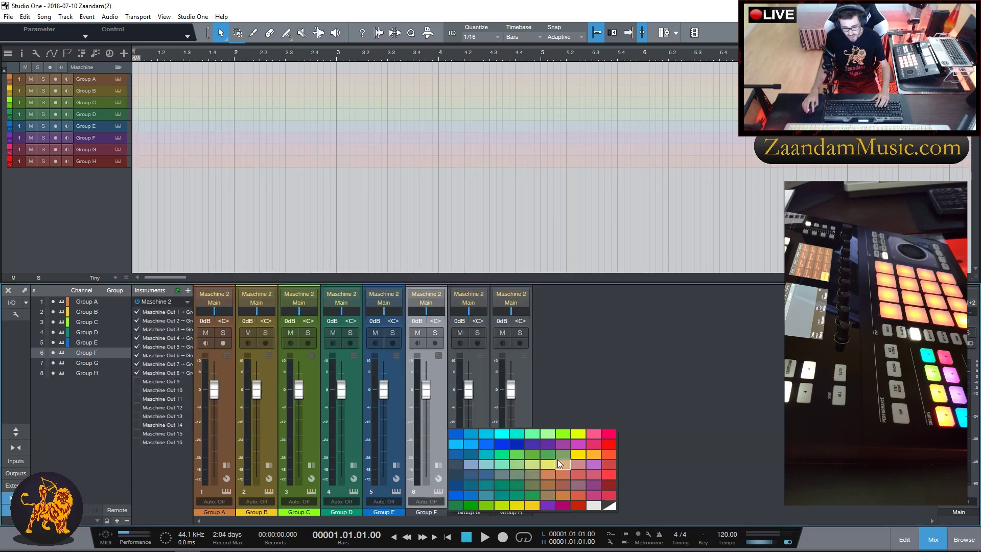
{"action": "left_click", "coordinate": [562, 445]}
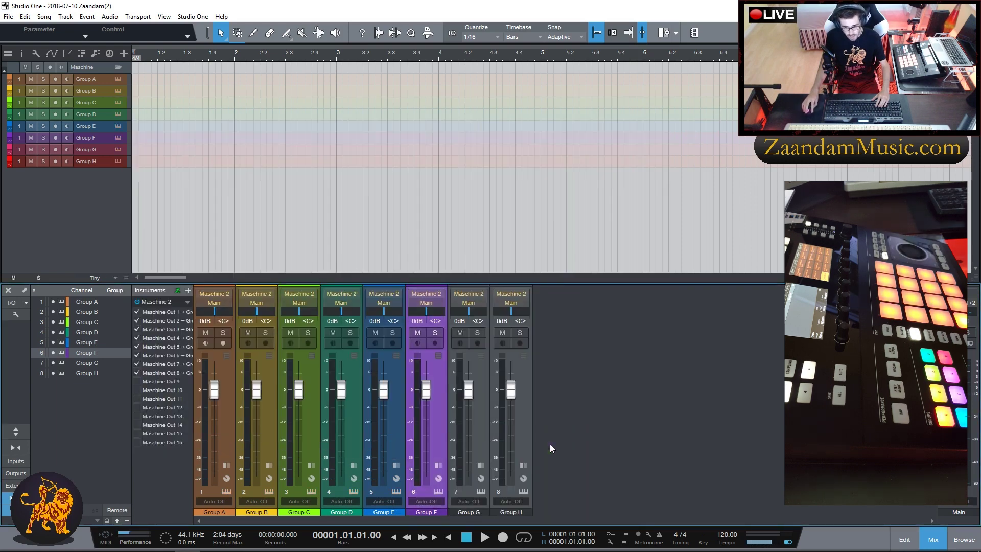
Colour the Group G mixer channel pink and the Group H mixer channel red
{"action": "left_click", "coordinate": [483, 509]}
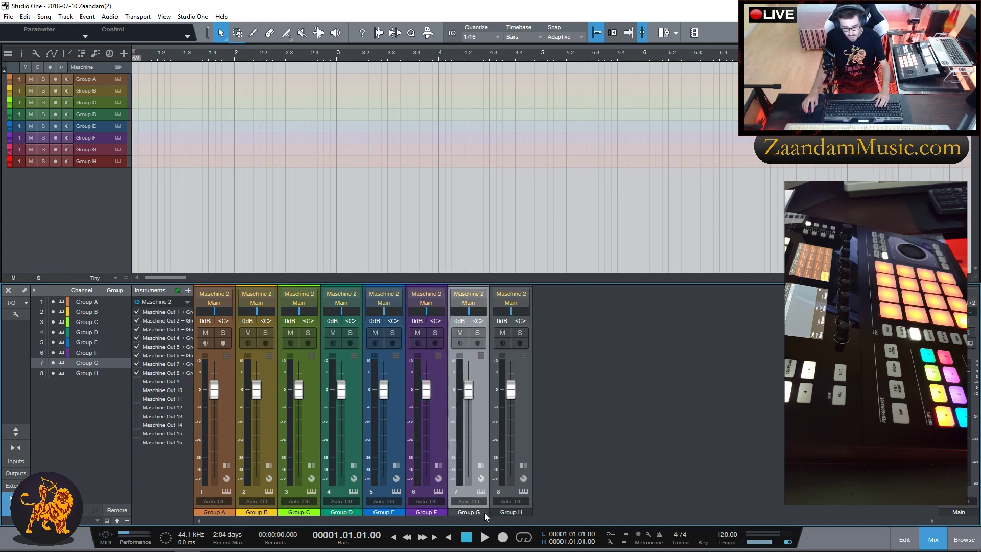
{"action": "left_click", "coordinate": [486, 513]}
{"action": "left_click", "coordinate": [635, 446]}
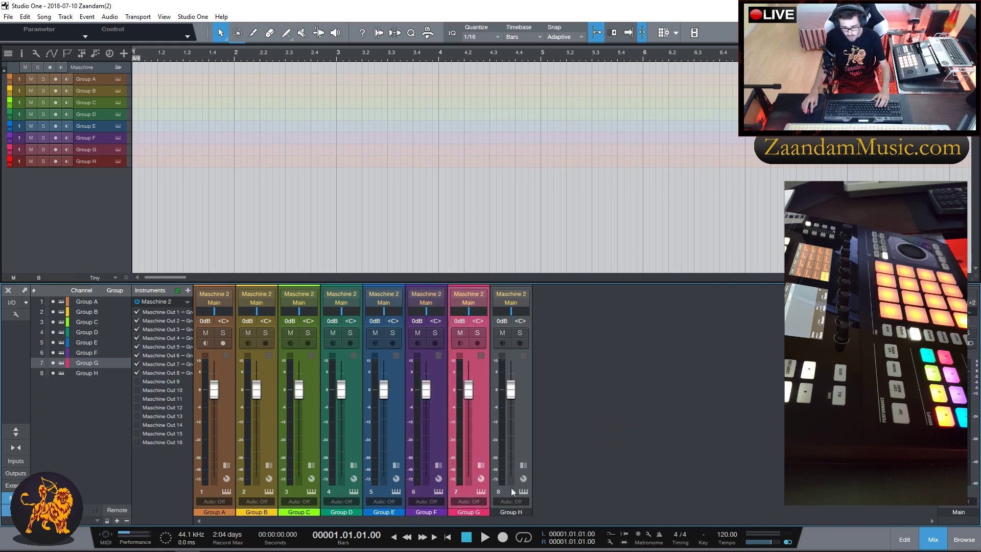
{"action": "double_click", "coordinate": [525, 513]}
{"action": "left_click", "coordinate": [540, 502]}
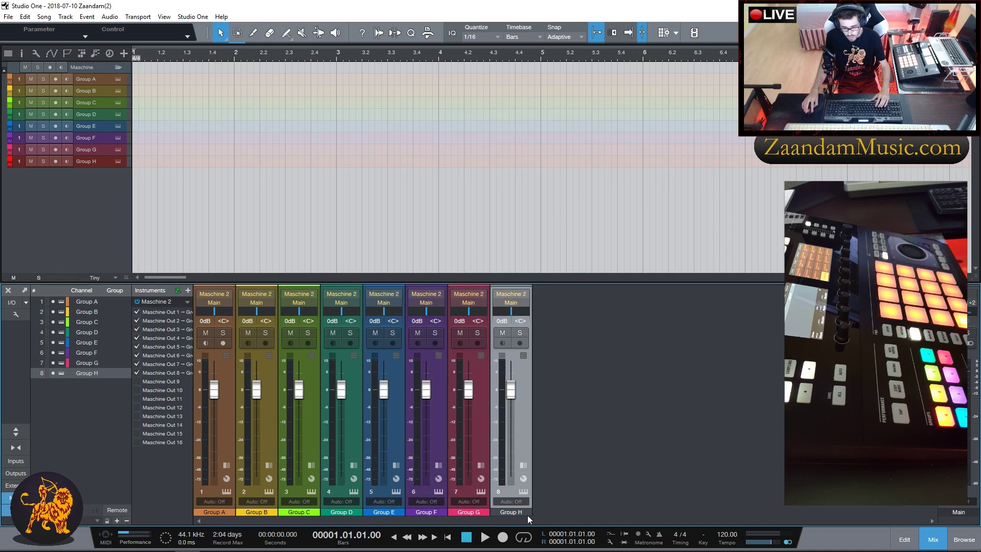
{"action": "left_click", "coordinate": [527, 514]}
{"action": "left_click", "coordinate": [695, 449]}
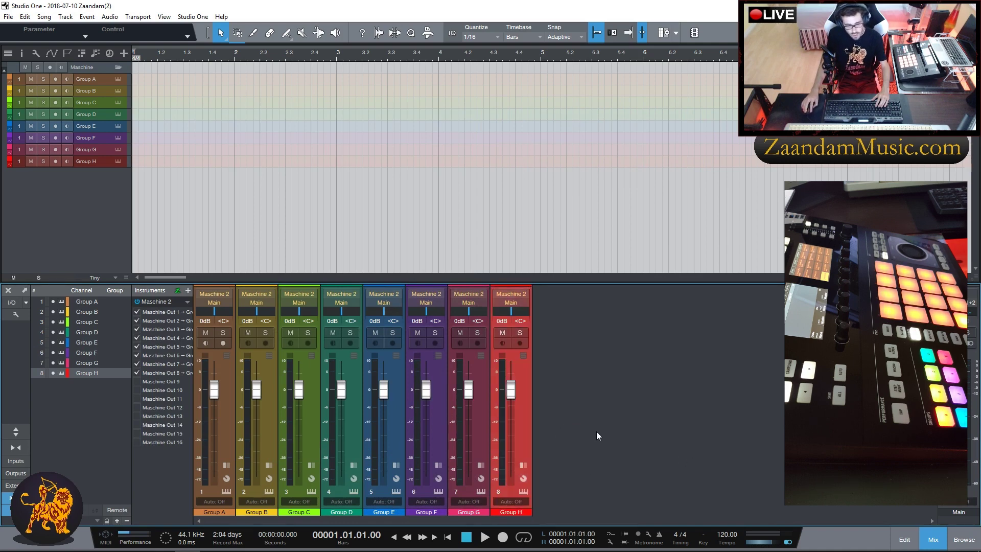
Audition a note from an empty one-bar part at the start of the Group A track, and delete the part
{"action": "double_click", "coordinate": [146, 80]}
{"action": "double_click", "coordinate": [148, 78]}
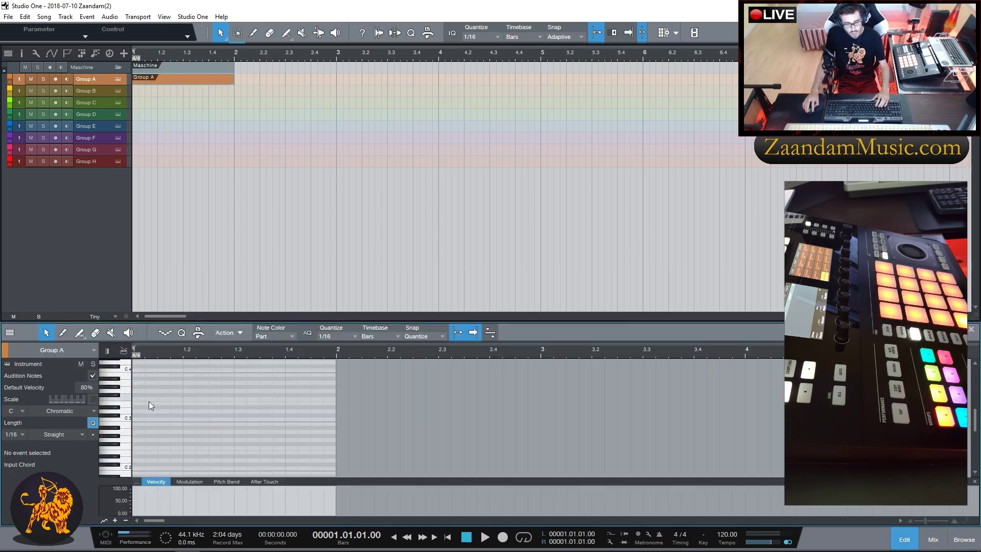
{"action": "left_click", "coordinate": [126, 392]}
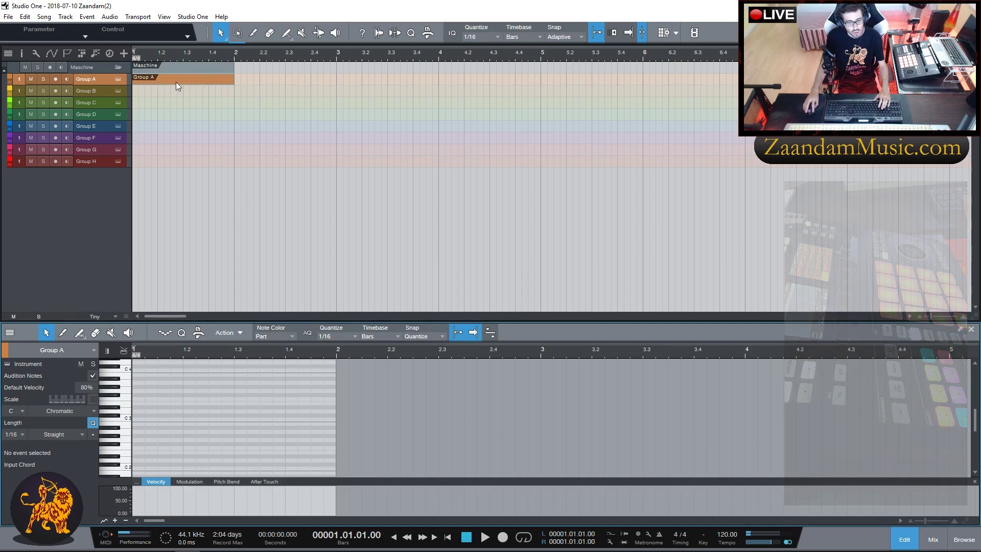
{"action": "key", "text": "Delete"}
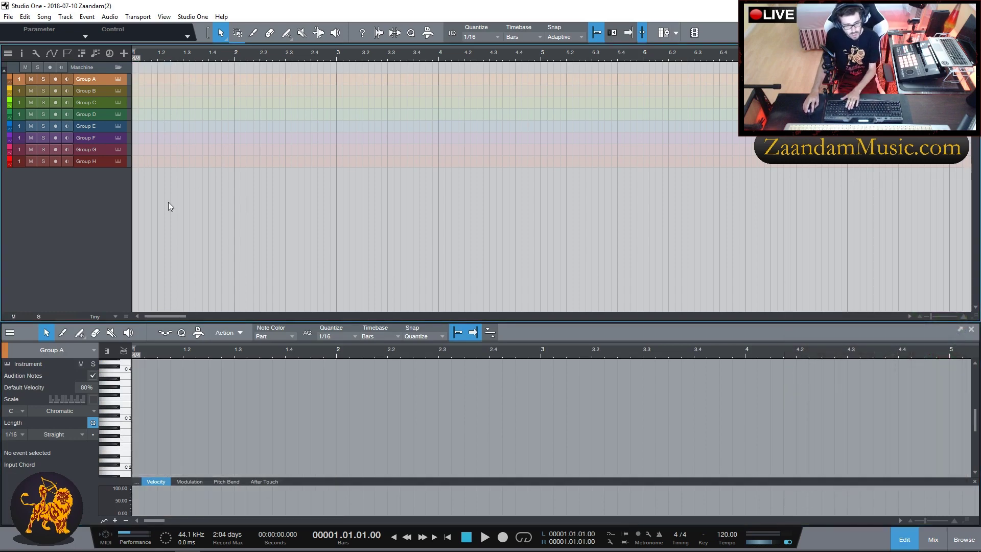